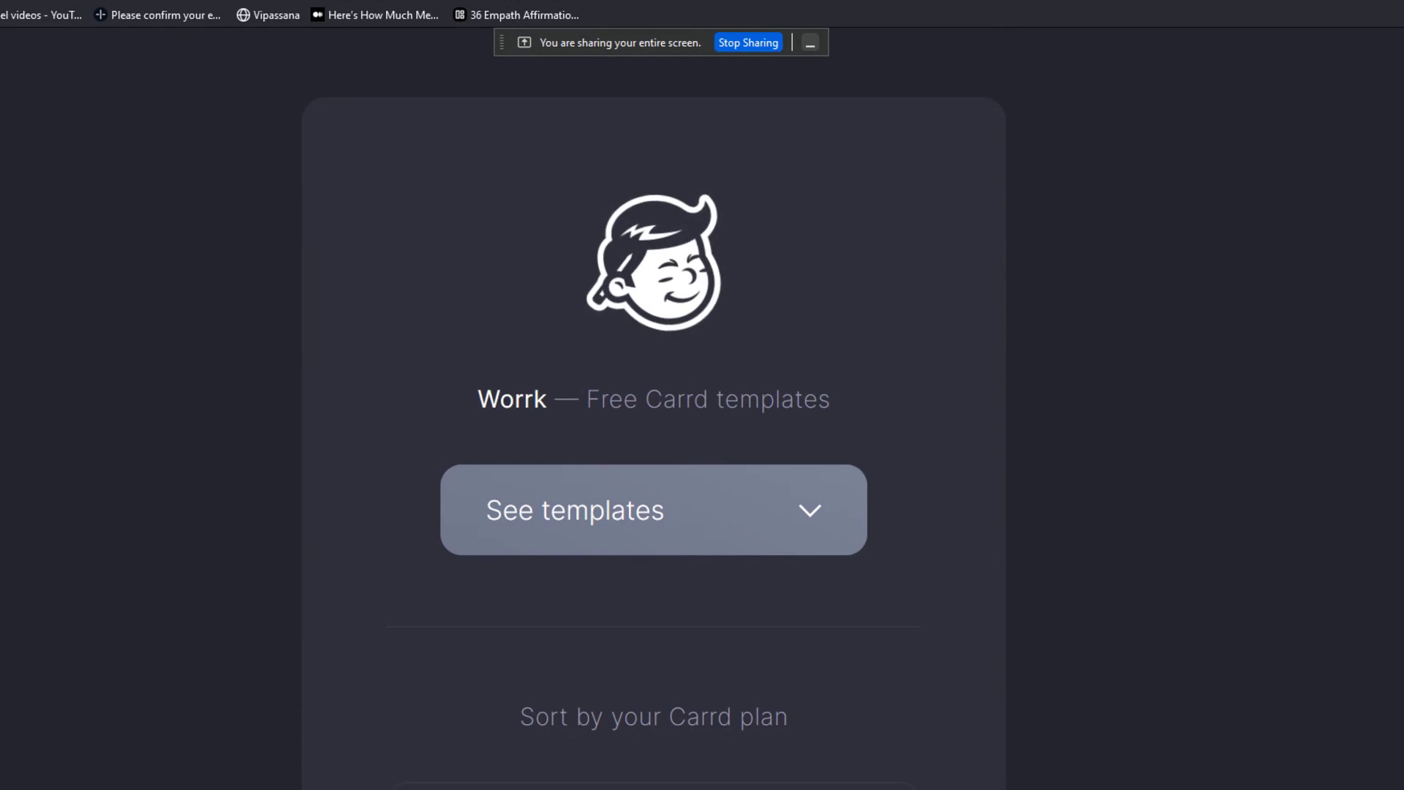
# Scroll down the Worrk templates page to the free Colorful template card.
pyautogui.scroll(-2, 653, 409)
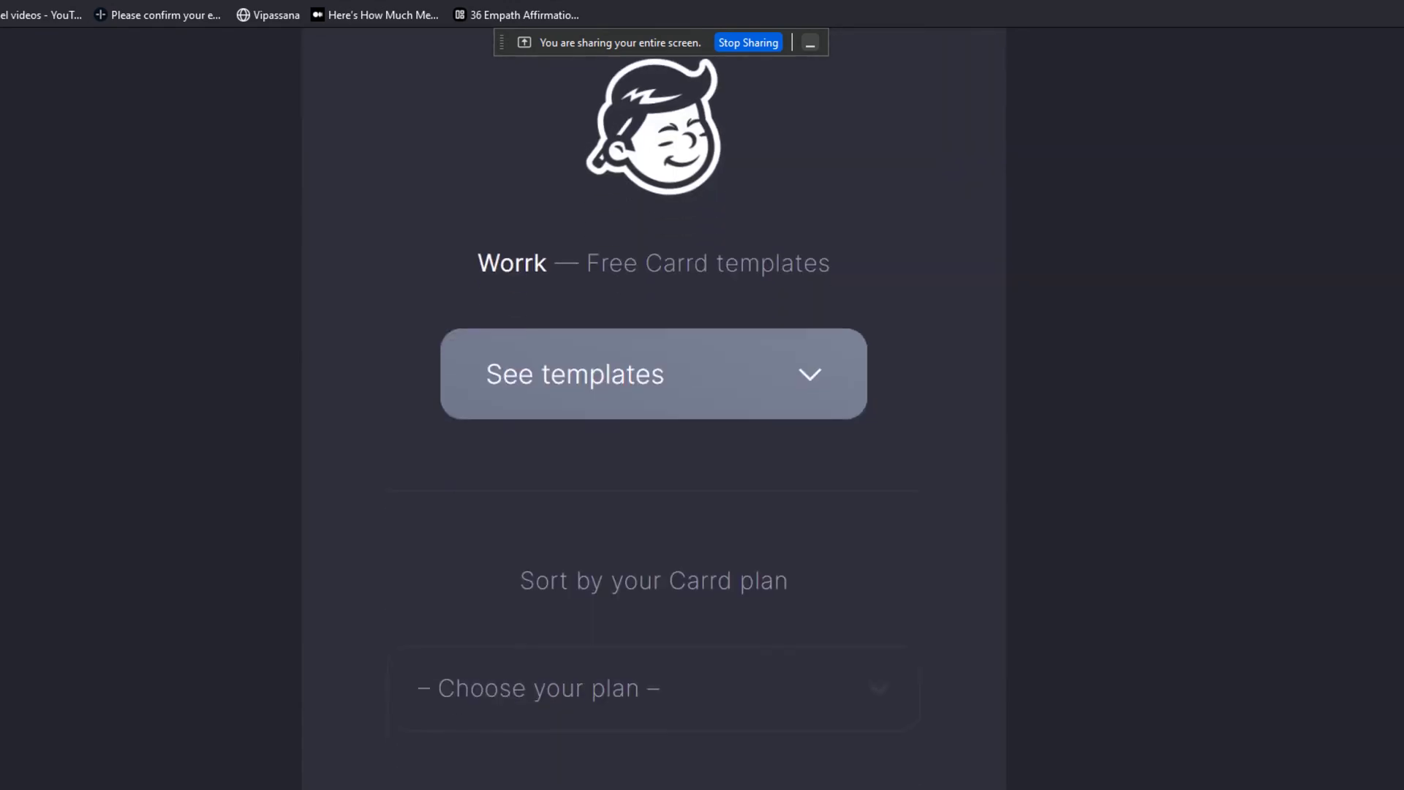
pyautogui.scroll(2, 654, 410)
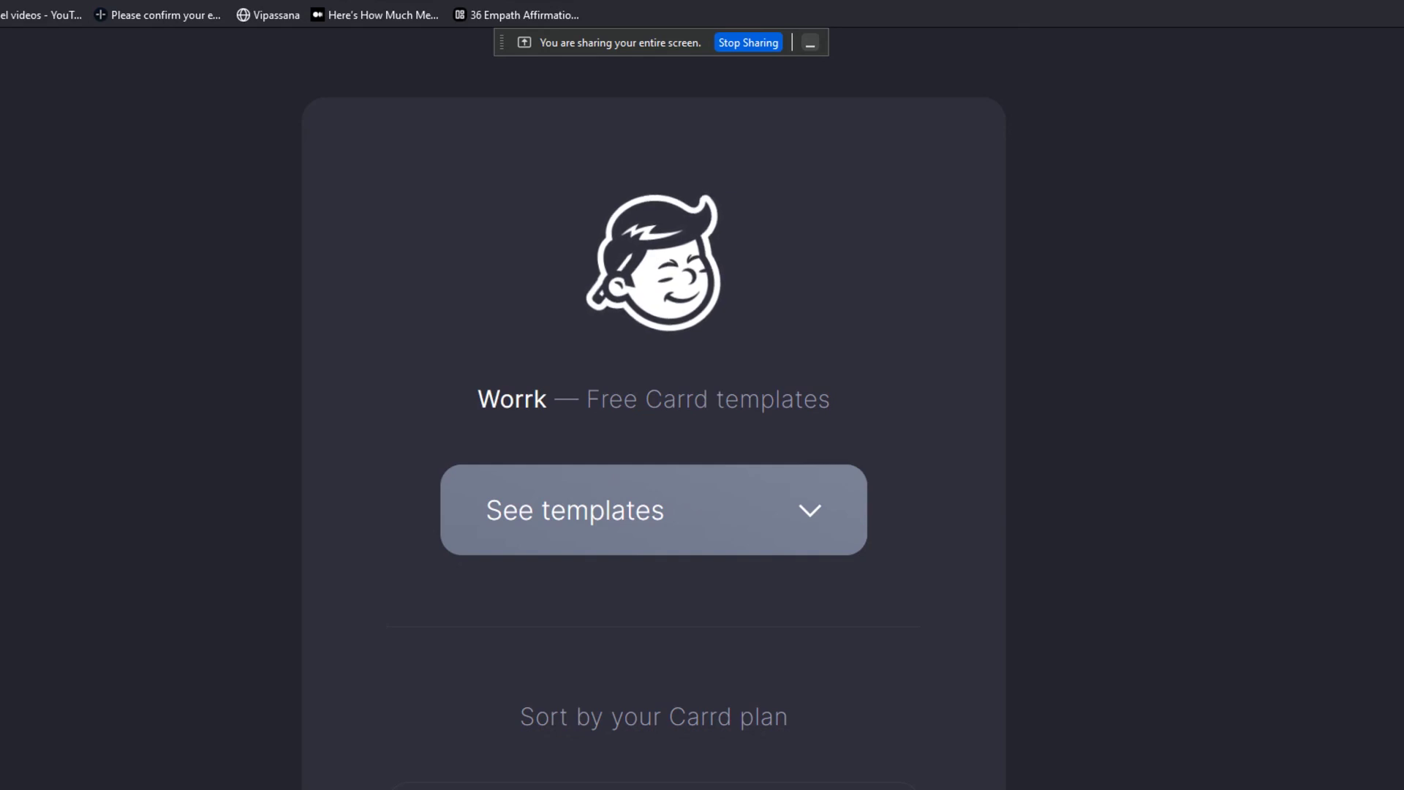
pyautogui.scroll(-5, 653, 410)
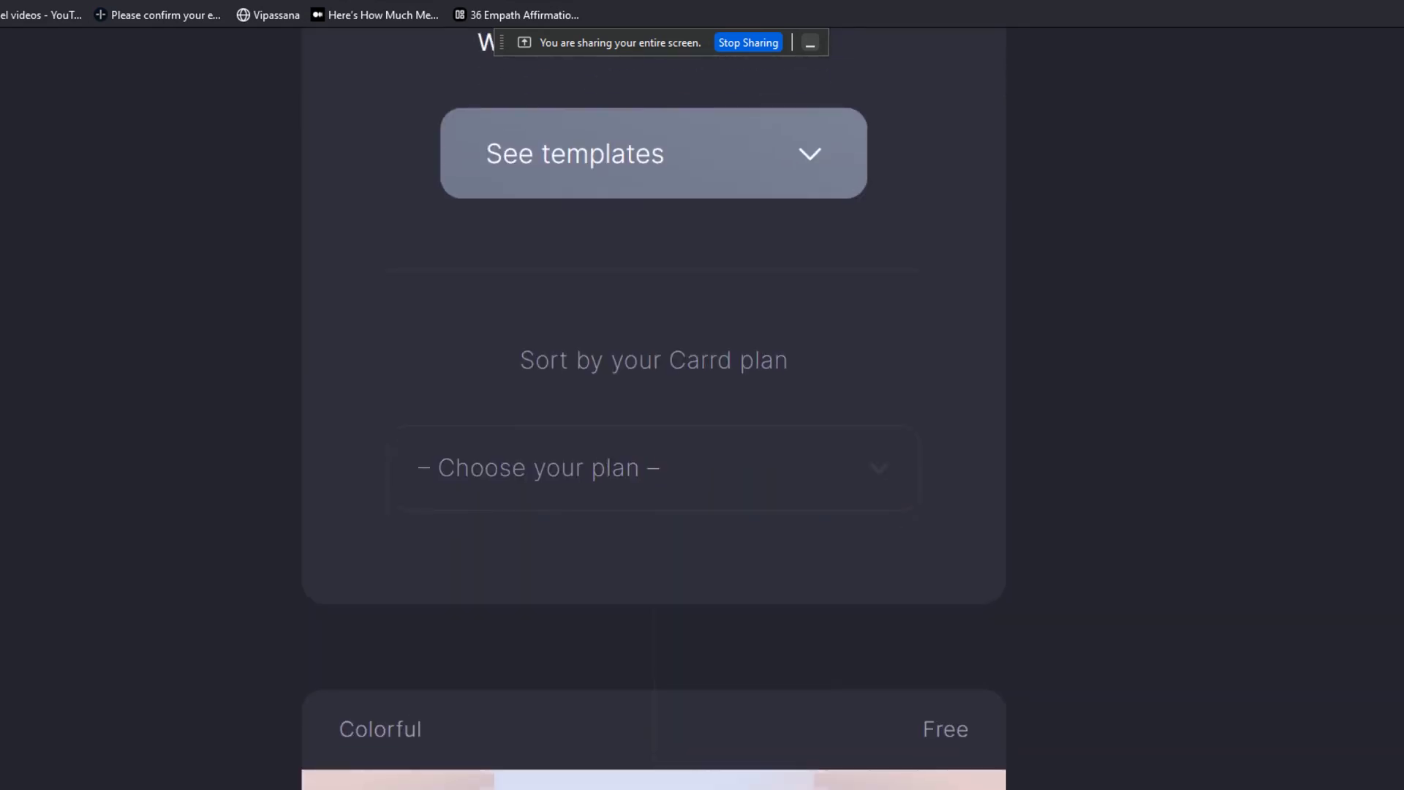
pyautogui.scroll(-3, 654, 410)
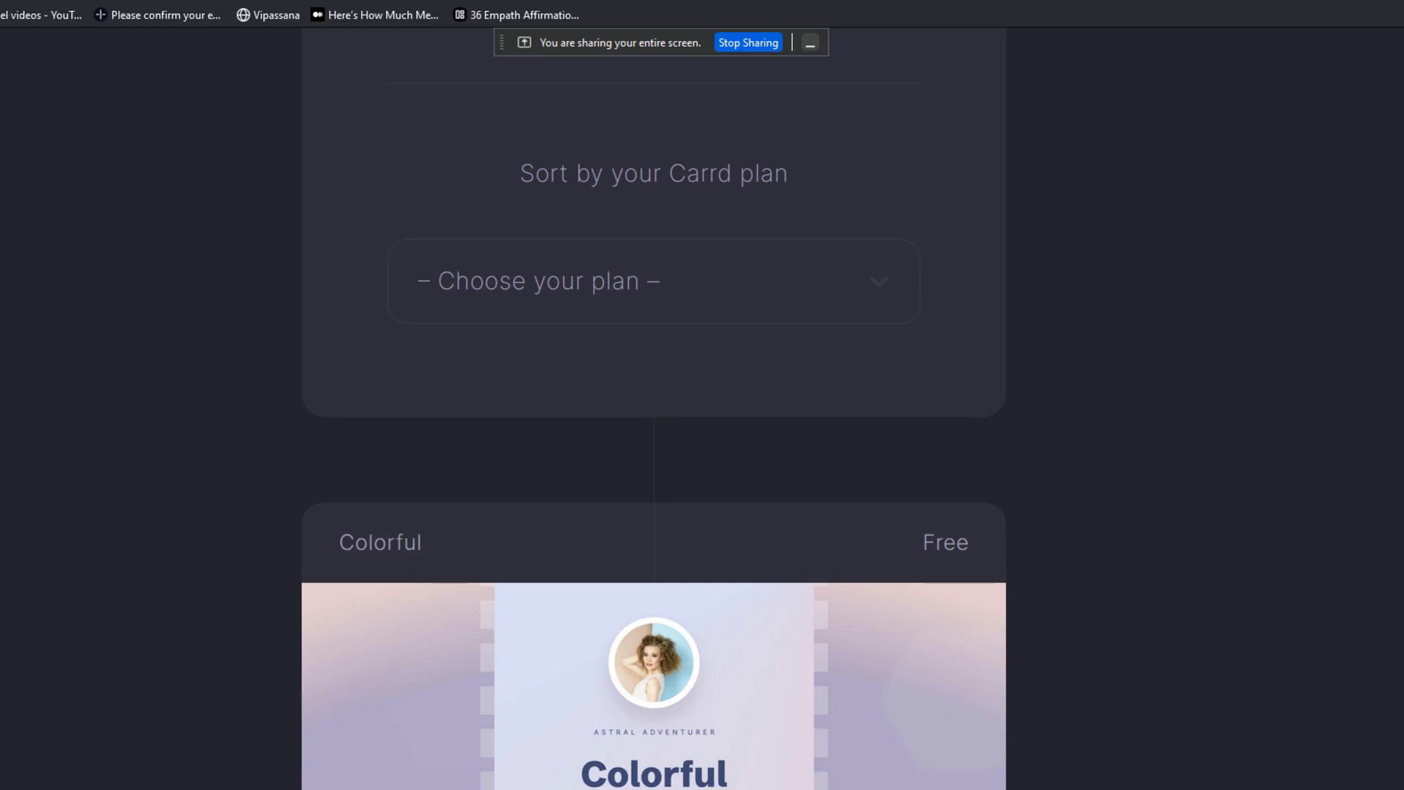
pyautogui.scroll(-1, 653, 468)
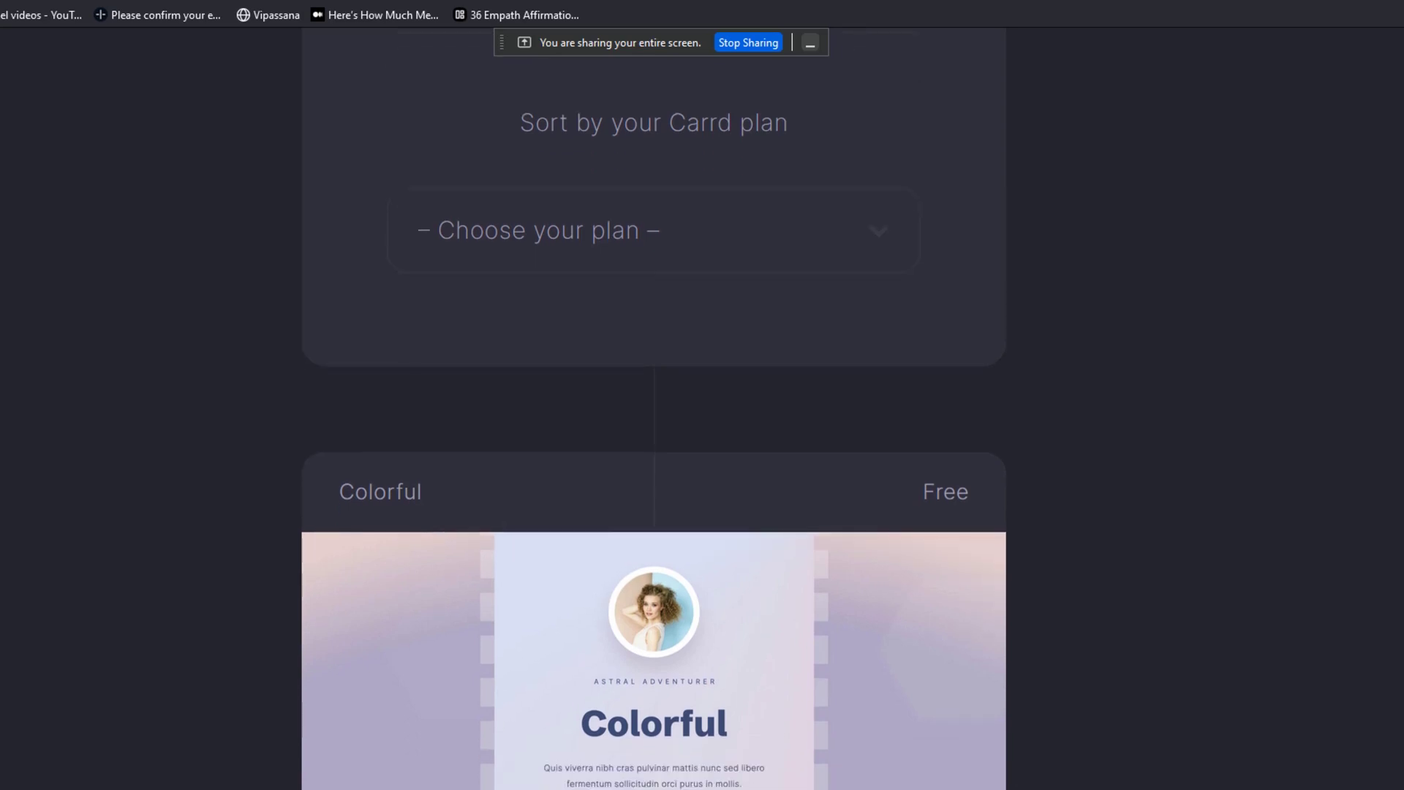
pyautogui.scroll(-1, 653, 467)
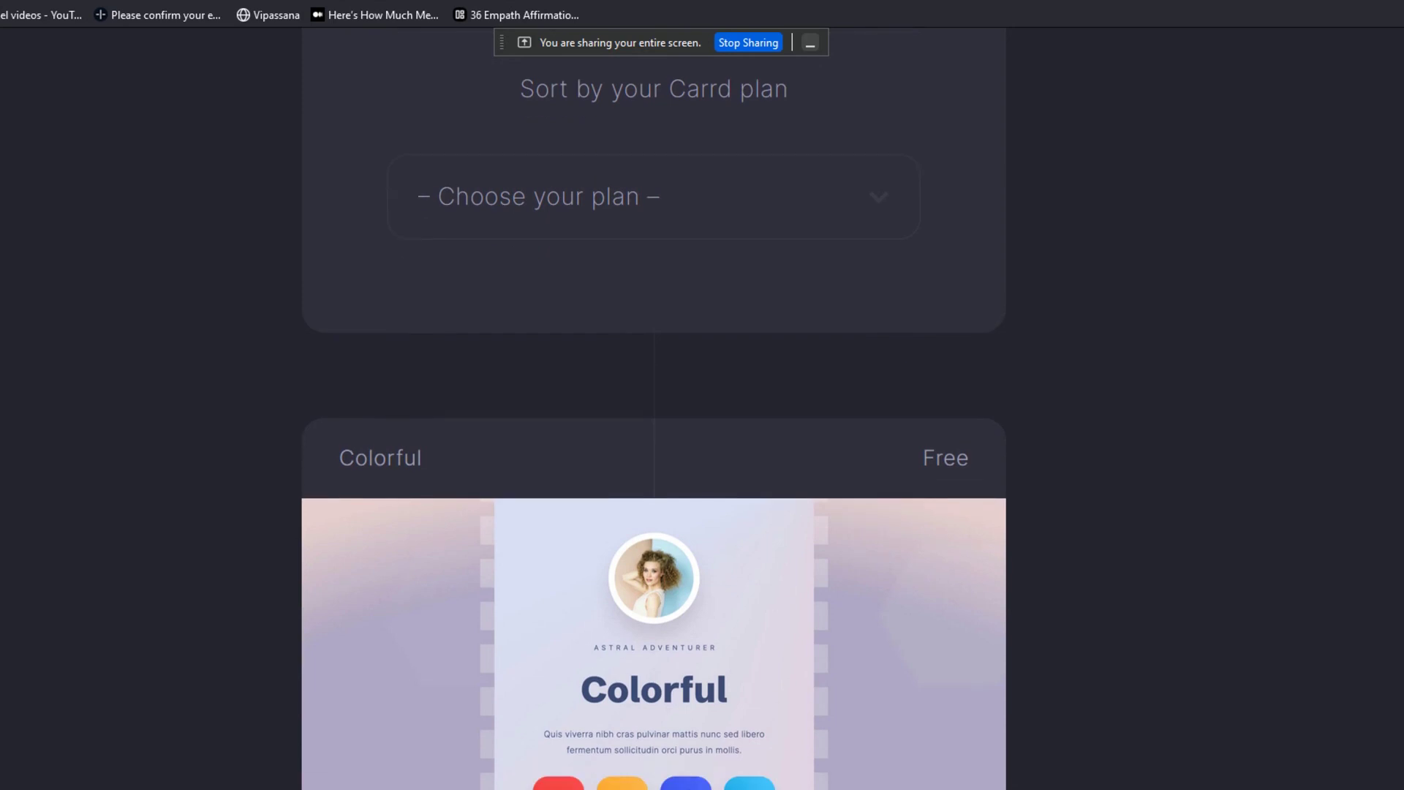
pyautogui.scroll(-3, 653, 409)
pyautogui.scroll(10, 654, 409)
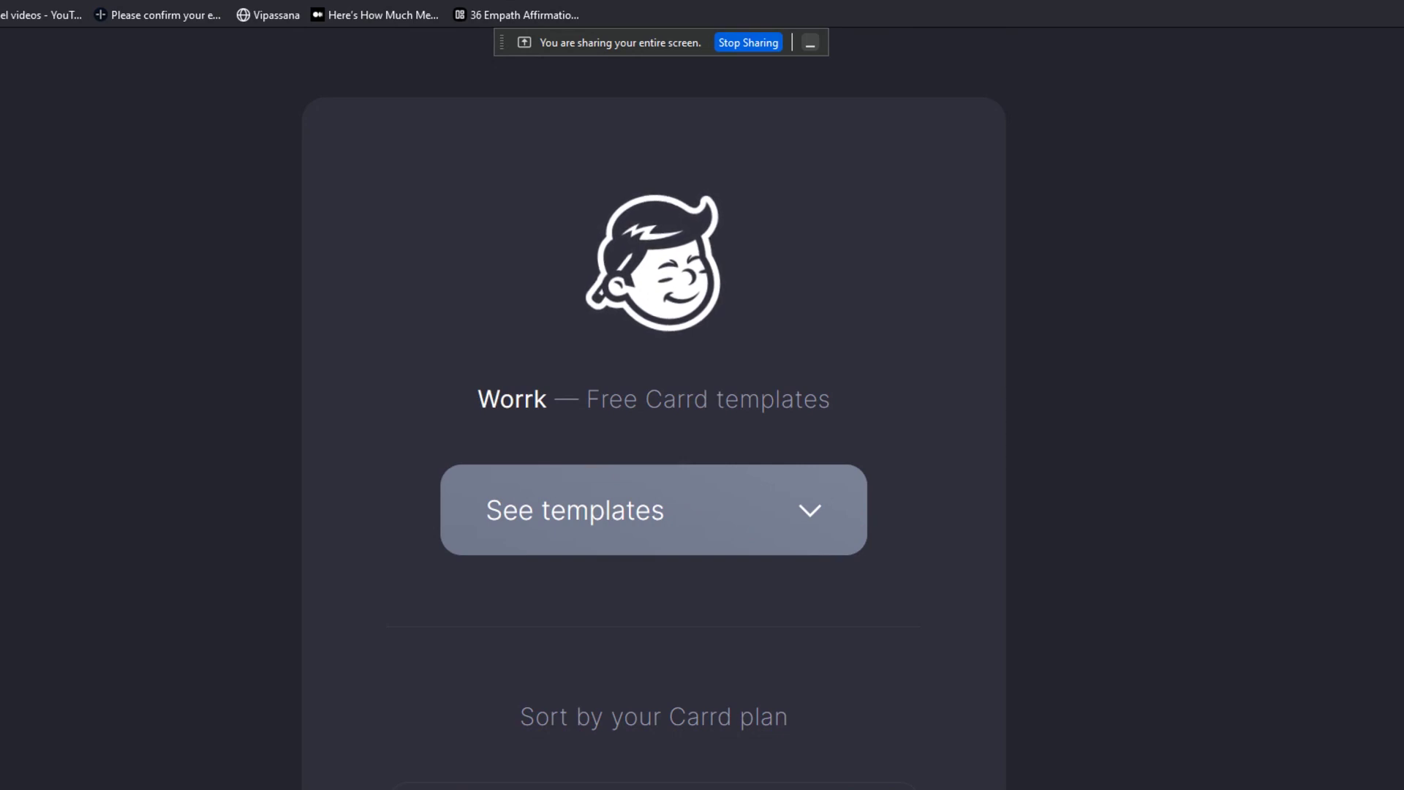
pyautogui.scroll(-8, 653, 434)
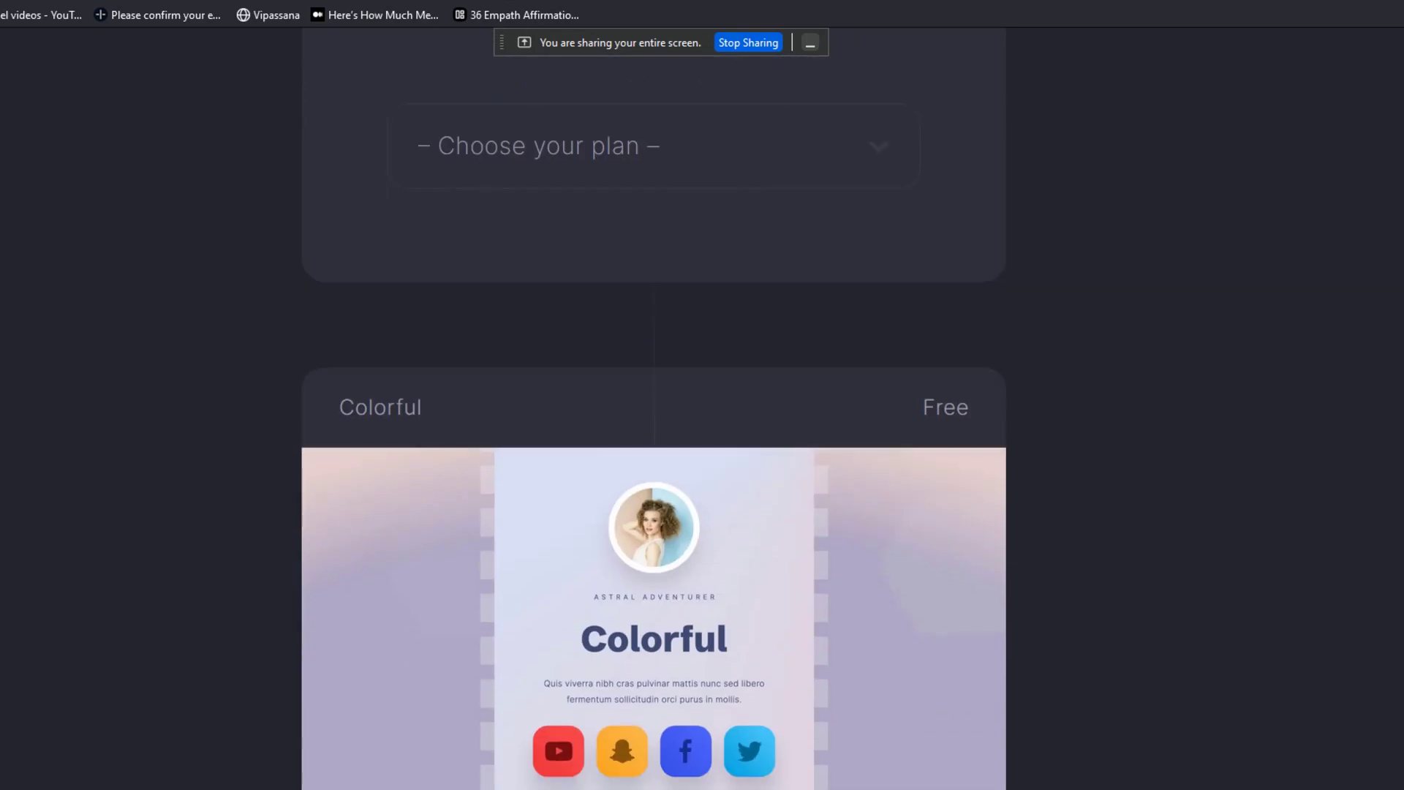
# Browse down the template cards to the Robin May contact-form template.
pyautogui.scroll(-4, 1402, 118)
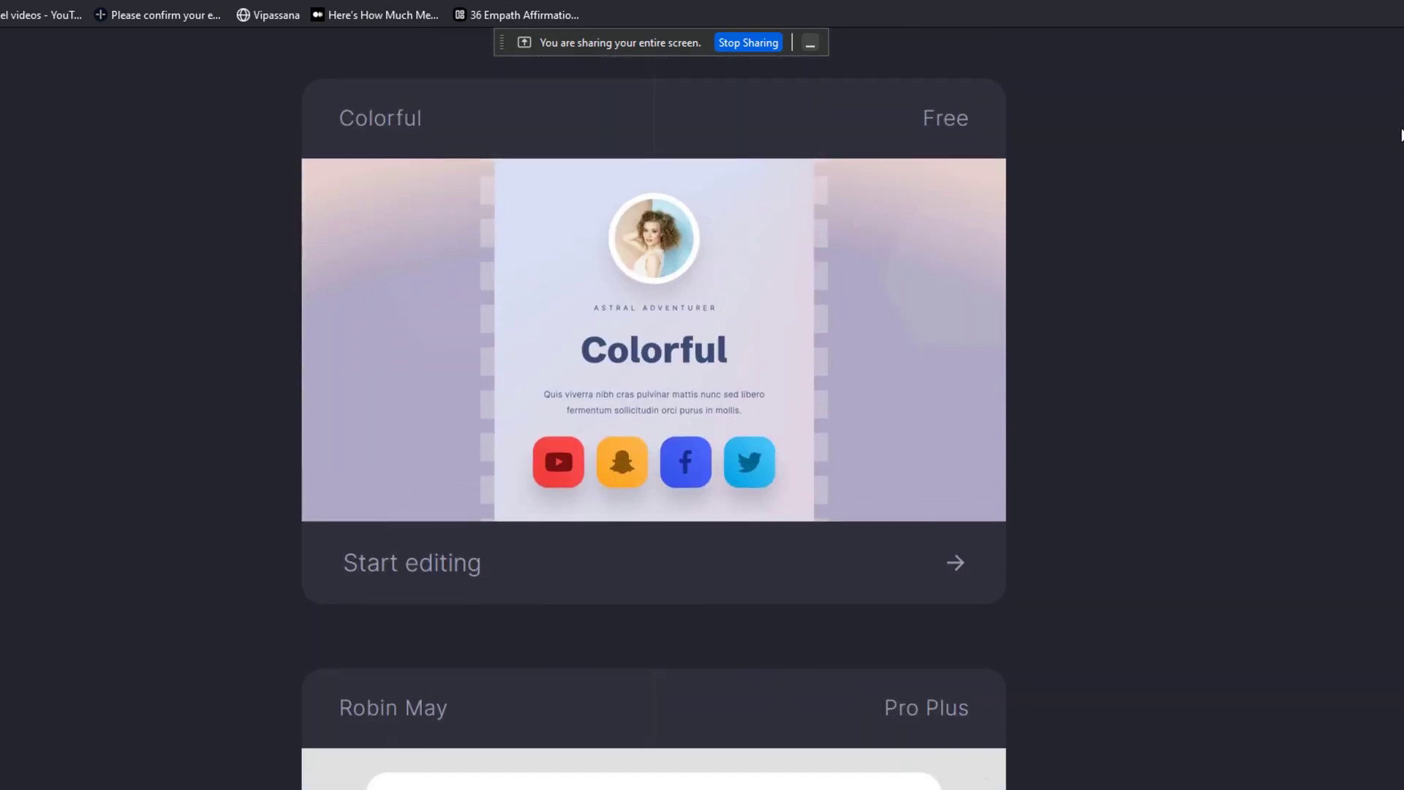
pyautogui.scroll(-5, 654, 409)
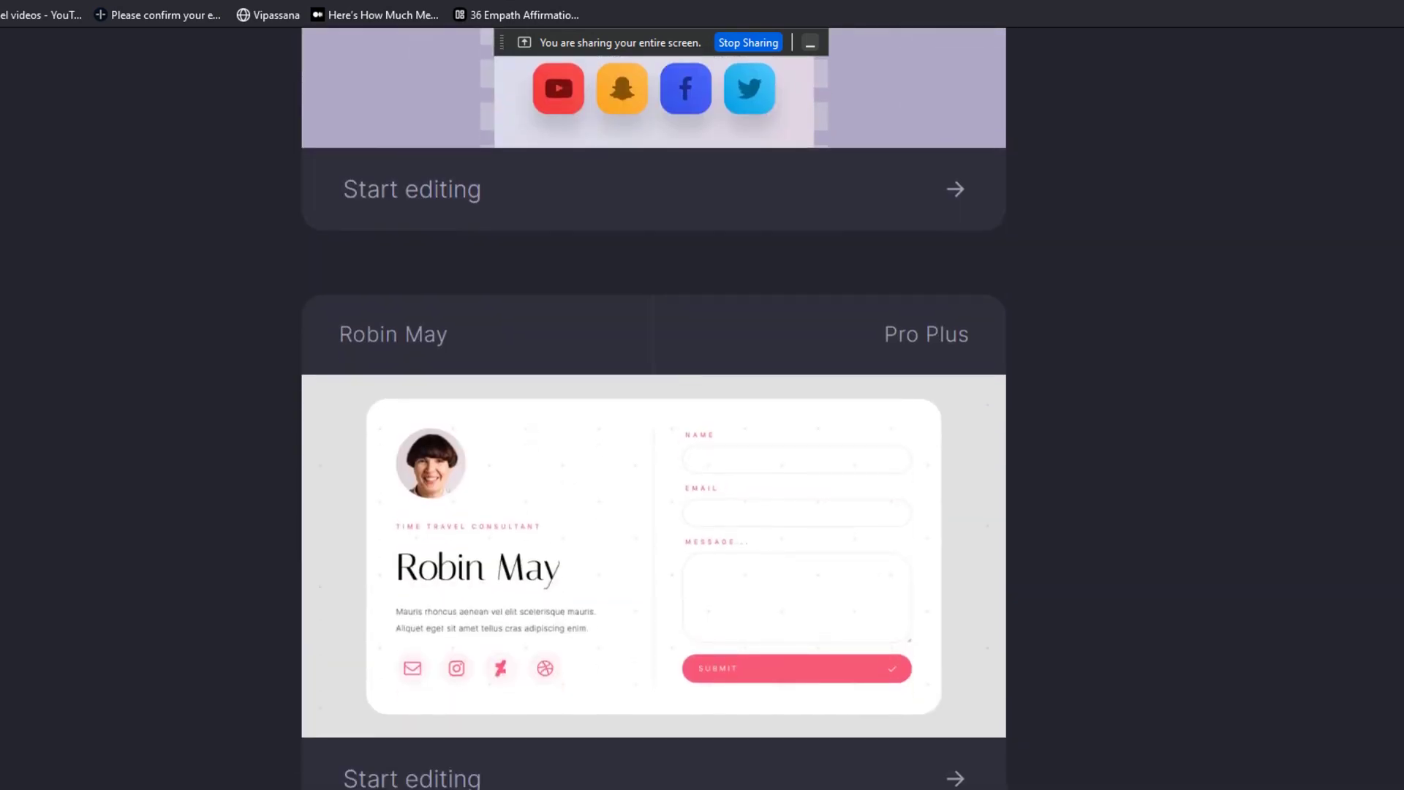
pyautogui.scroll(-1, 654, 397)
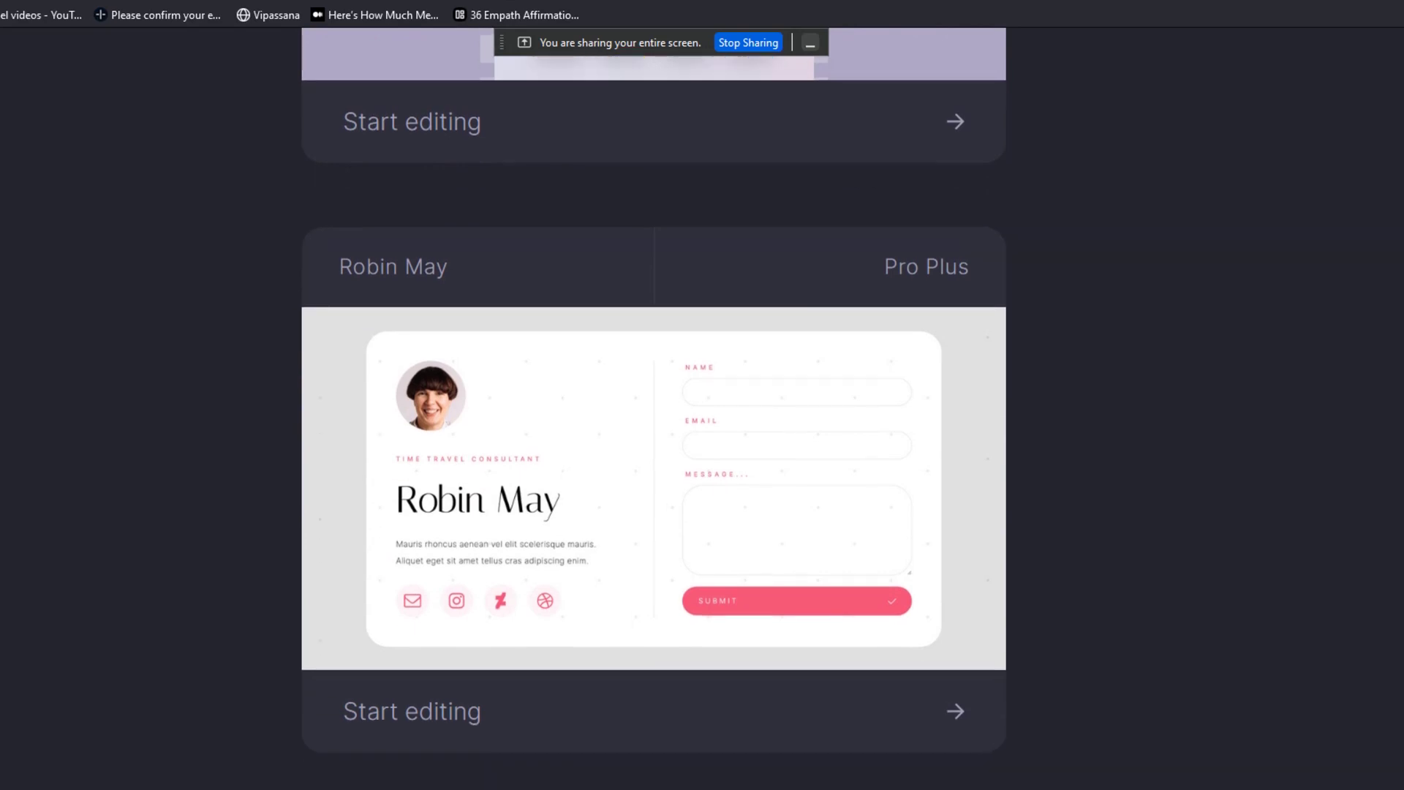
pyautogui.scroll(-1, 653, 391)
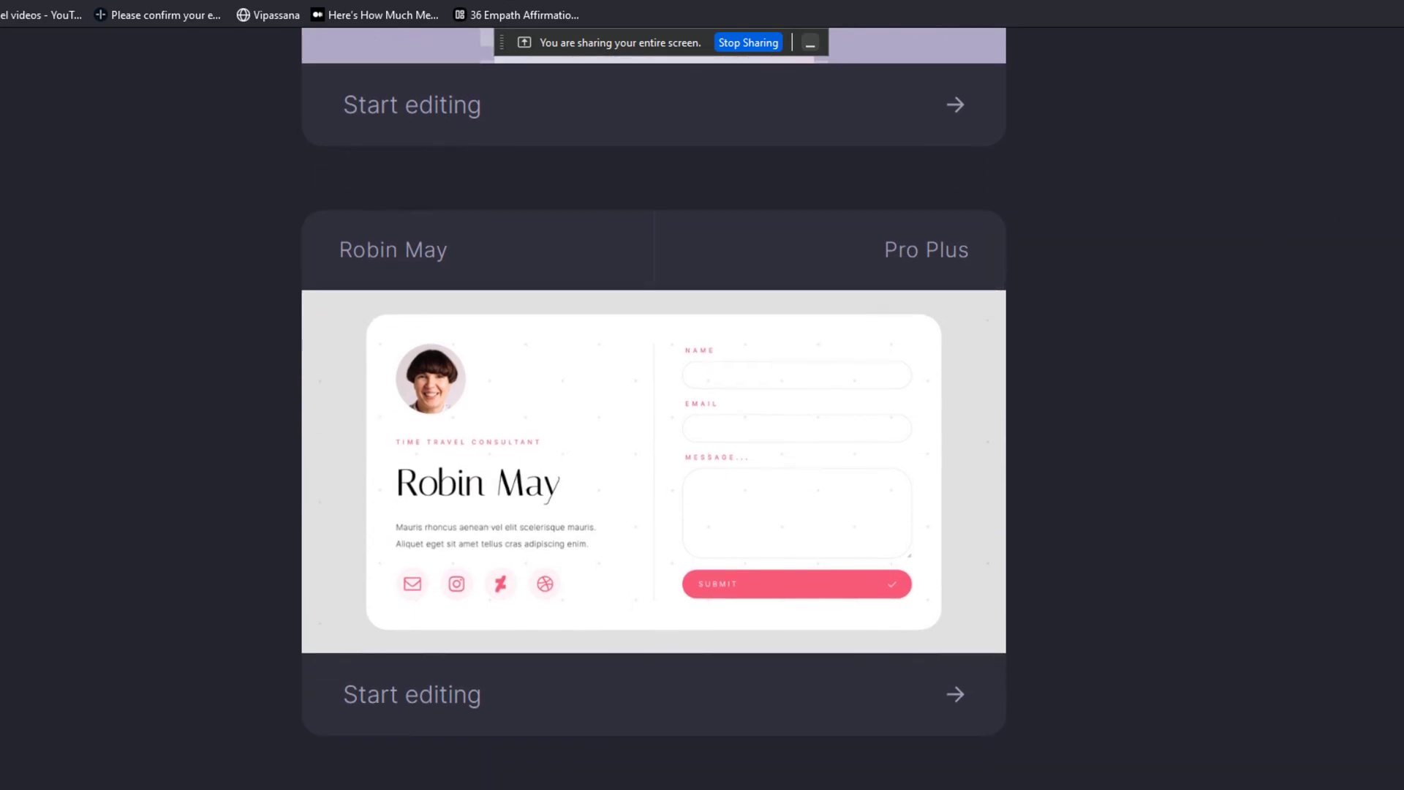
pyautogui.scroll(-3, 654, 421)
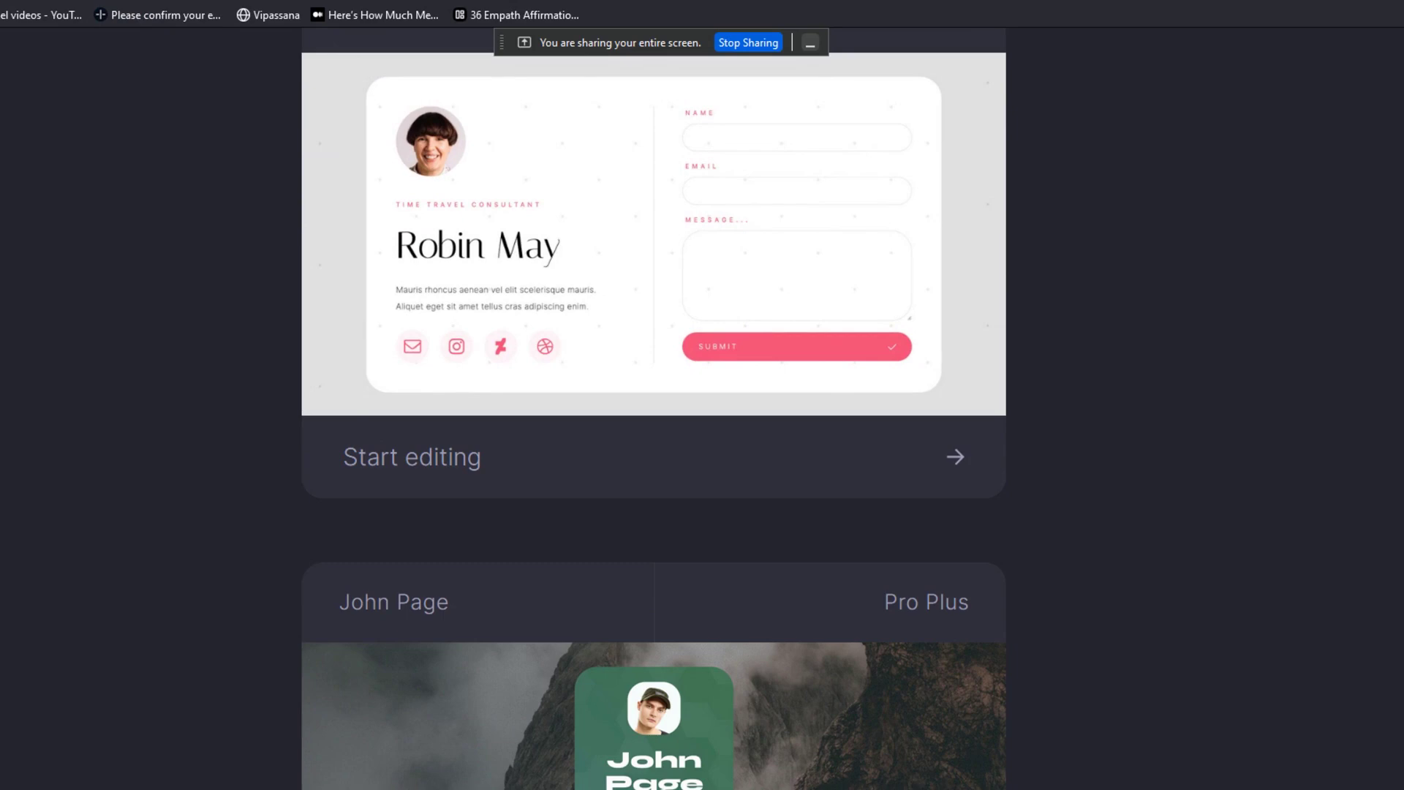
pyautogui.scroll(-20, 654, 408)
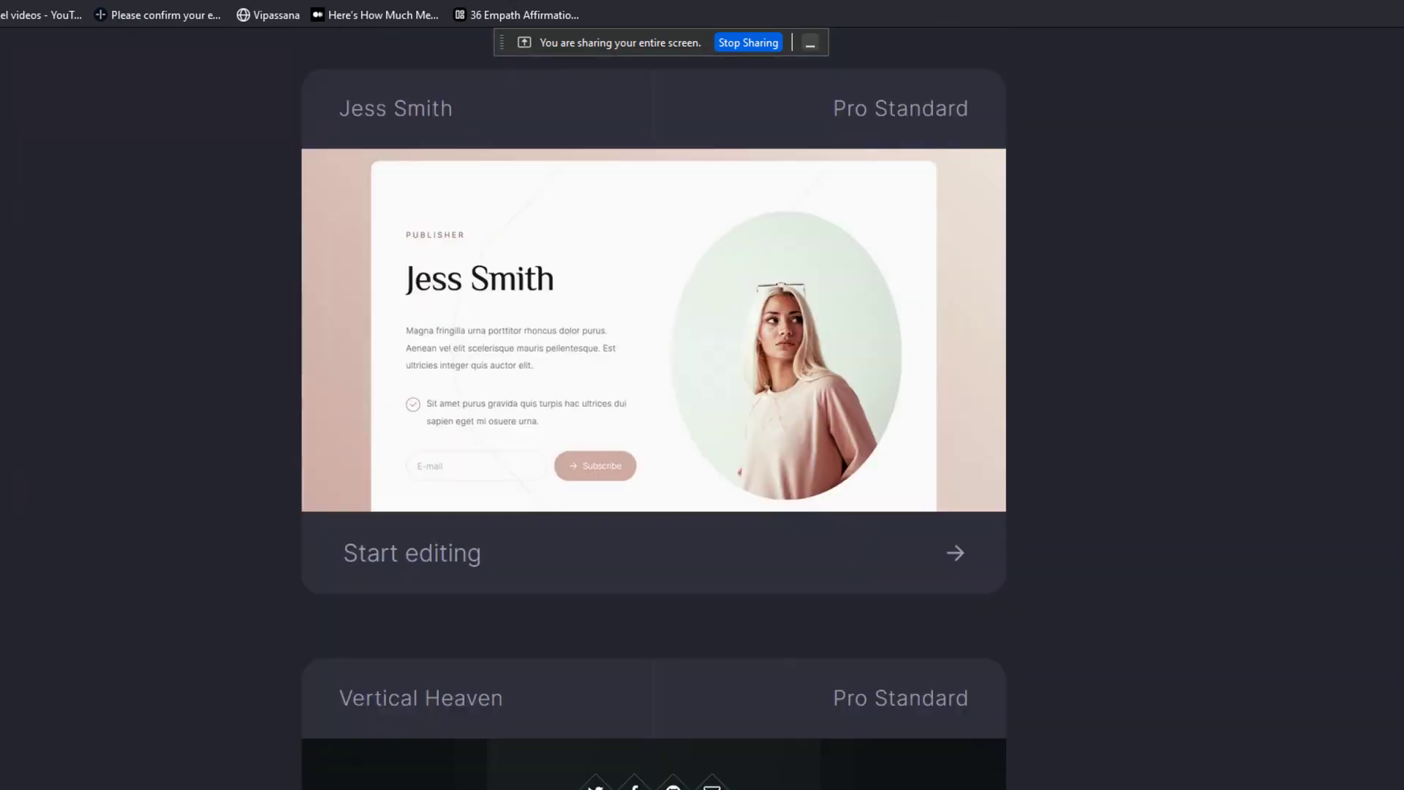
pyautogui.scroll(-20, 654, 408)
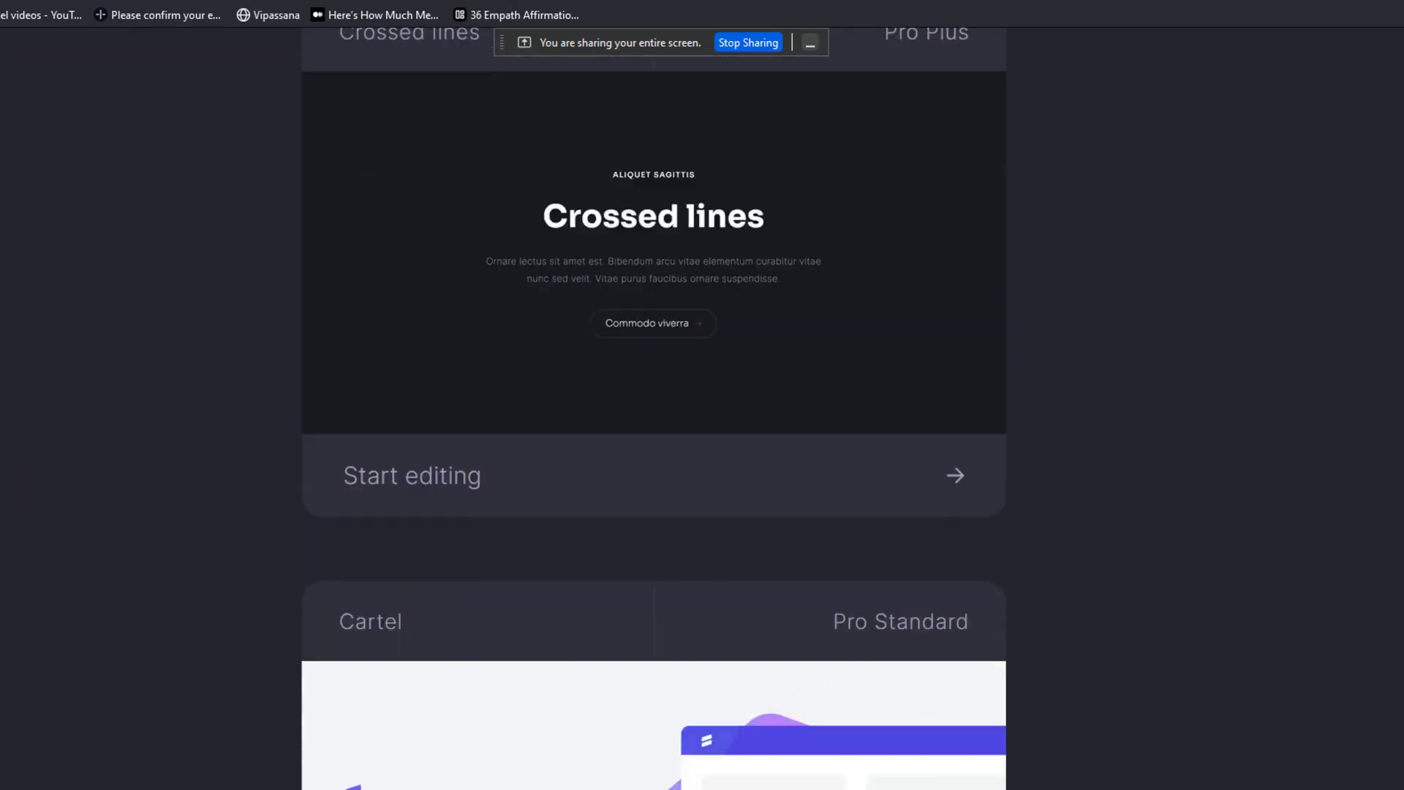
pyautogui.scroll(20, 654, 408)
pyautogui.scroll(-6, 654, 408)
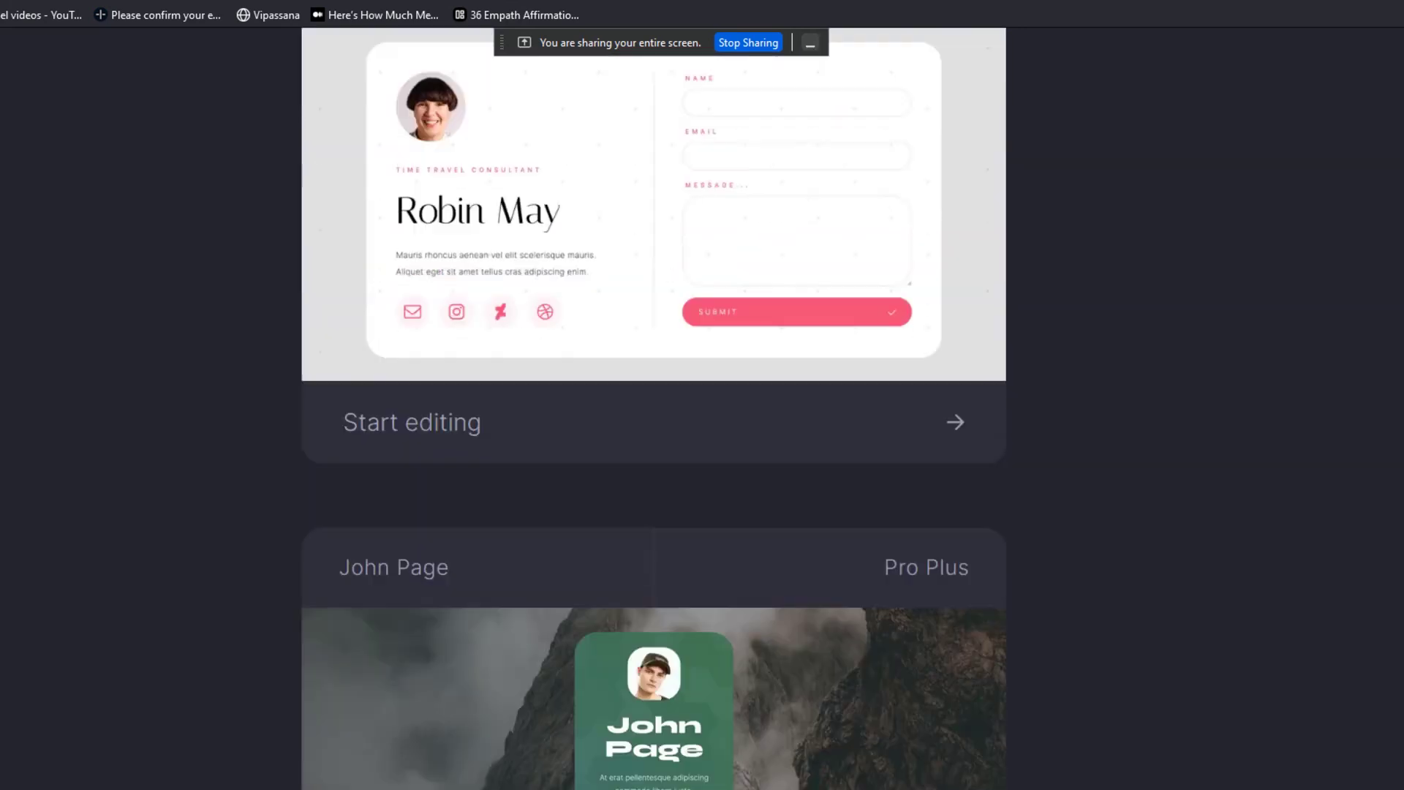
pyautogui.scroll(4, 1208, 484)
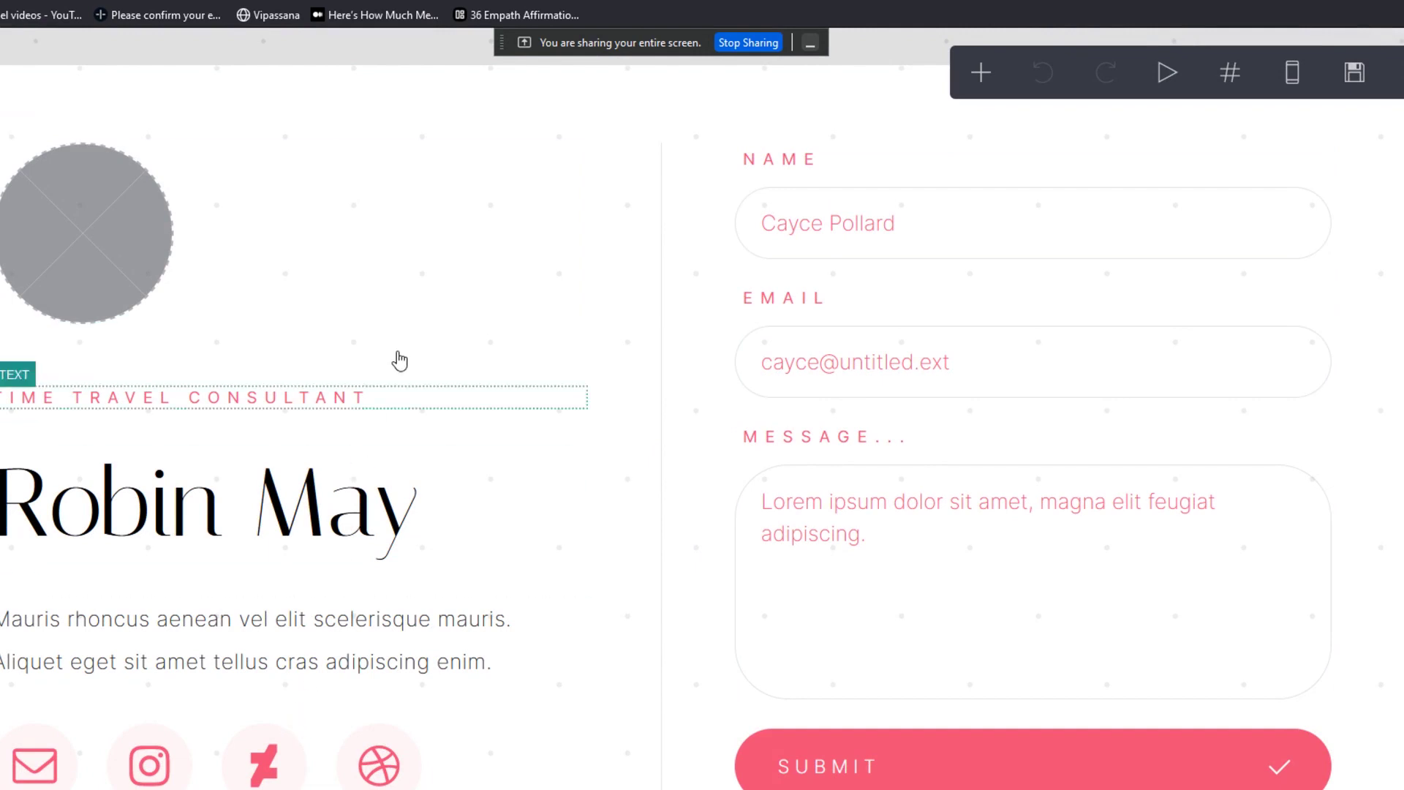
# Replace the profile photo with the uploaded 993 cartoon avatar image.
pyautogui.click(144, 278)
pyautogui.click(110, 313)
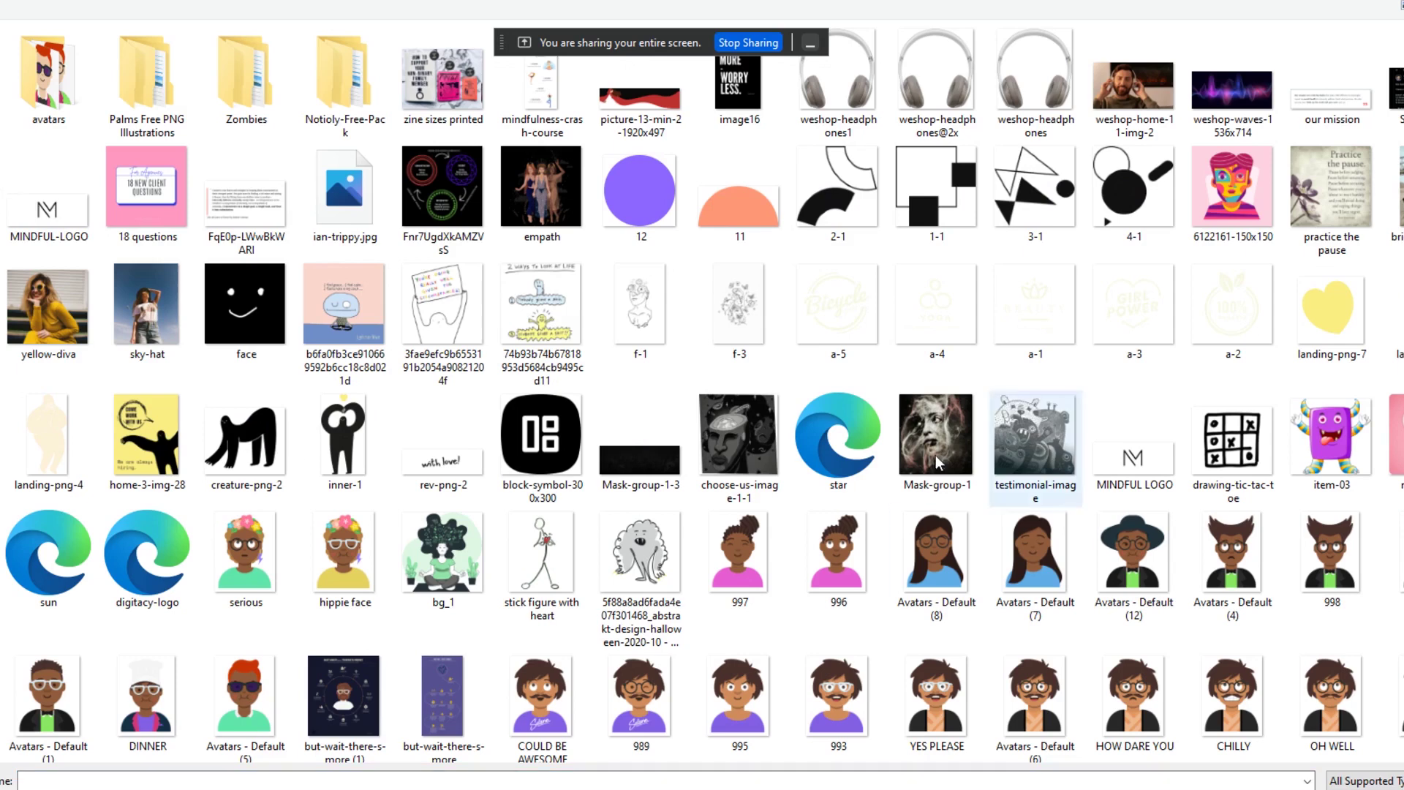
pyautogui.click(826, 695)
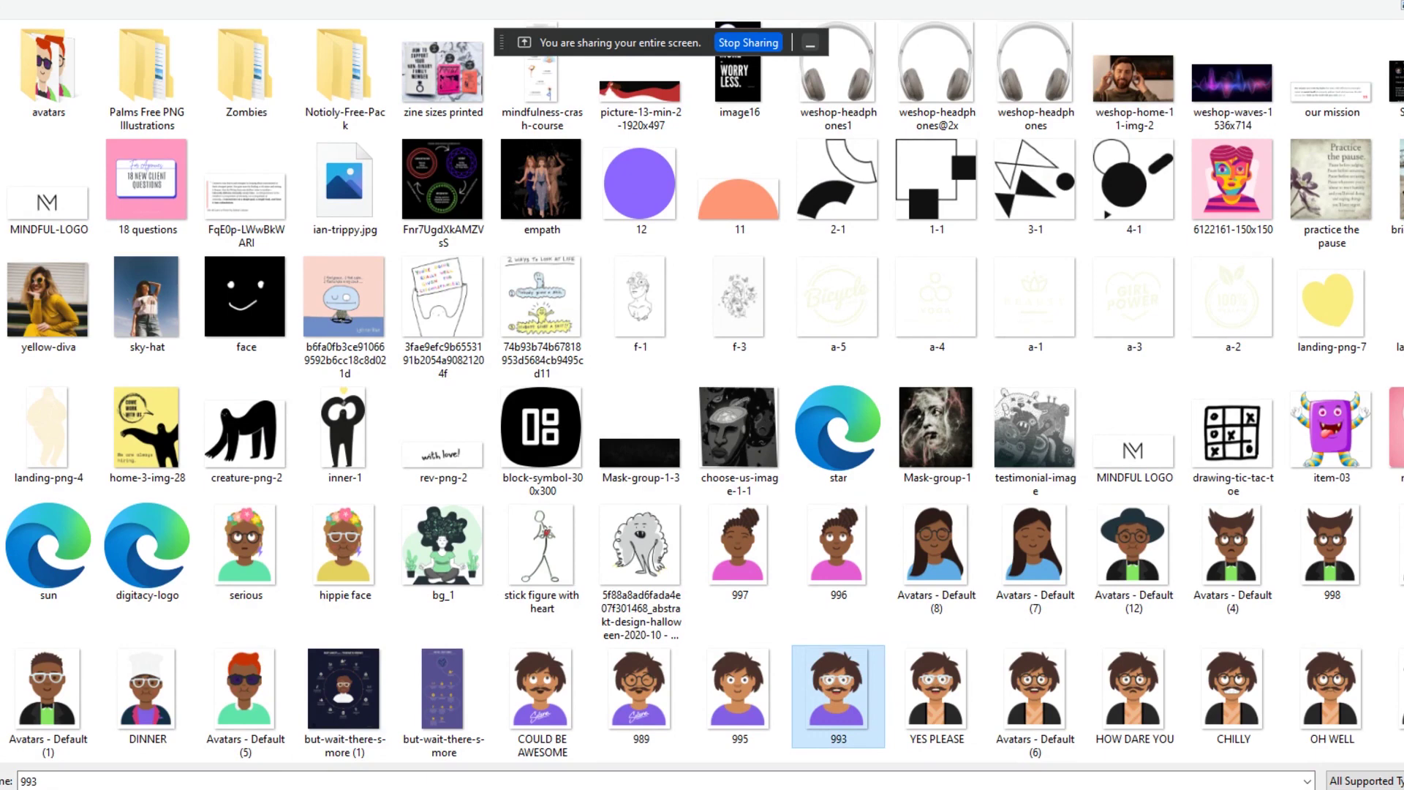
pyautogui.doubleClick(826, 695)
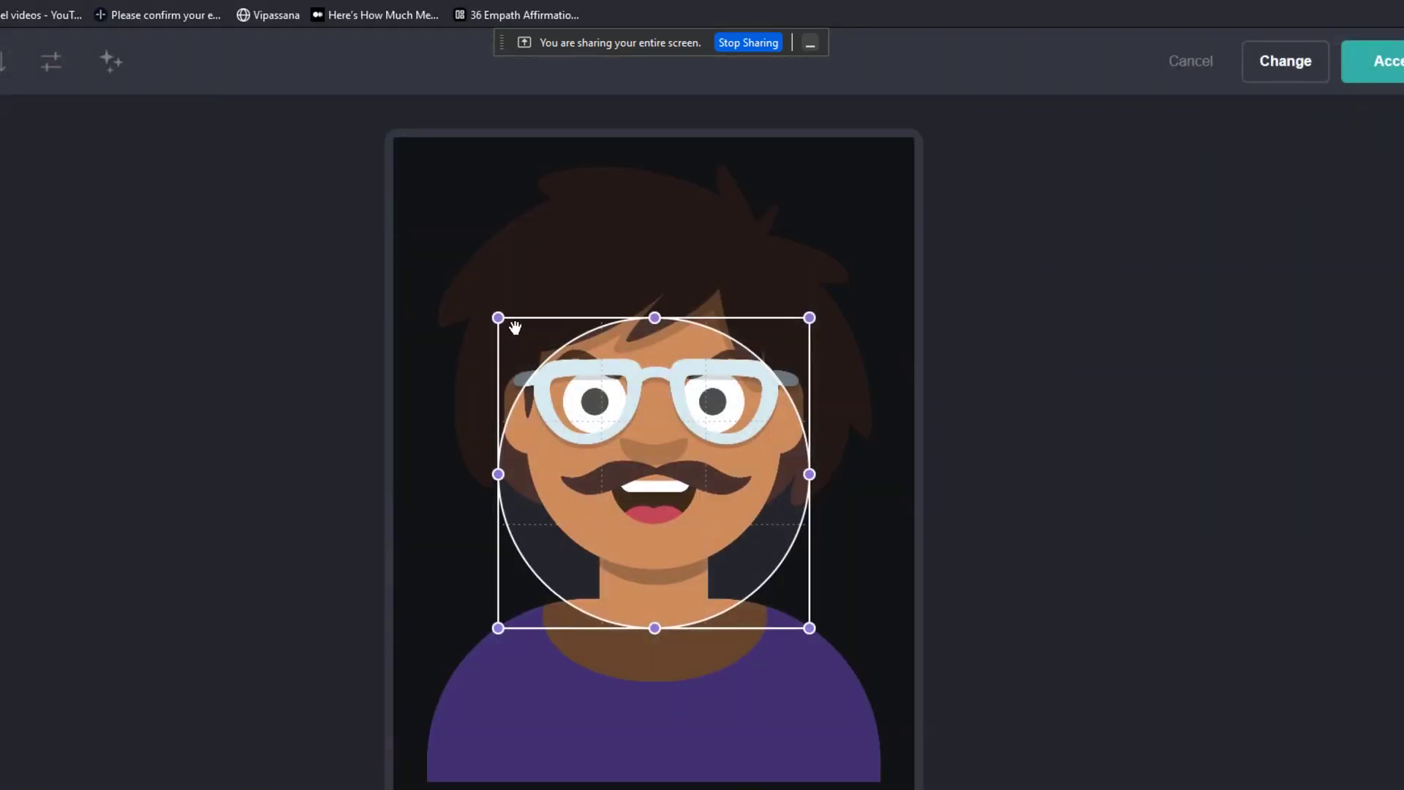
# Enlarge the circular crop to frame the avatar's whole head and accept it.
pyautogui.moveTo(497, 317); pyautogui.dragTo(413, 134)
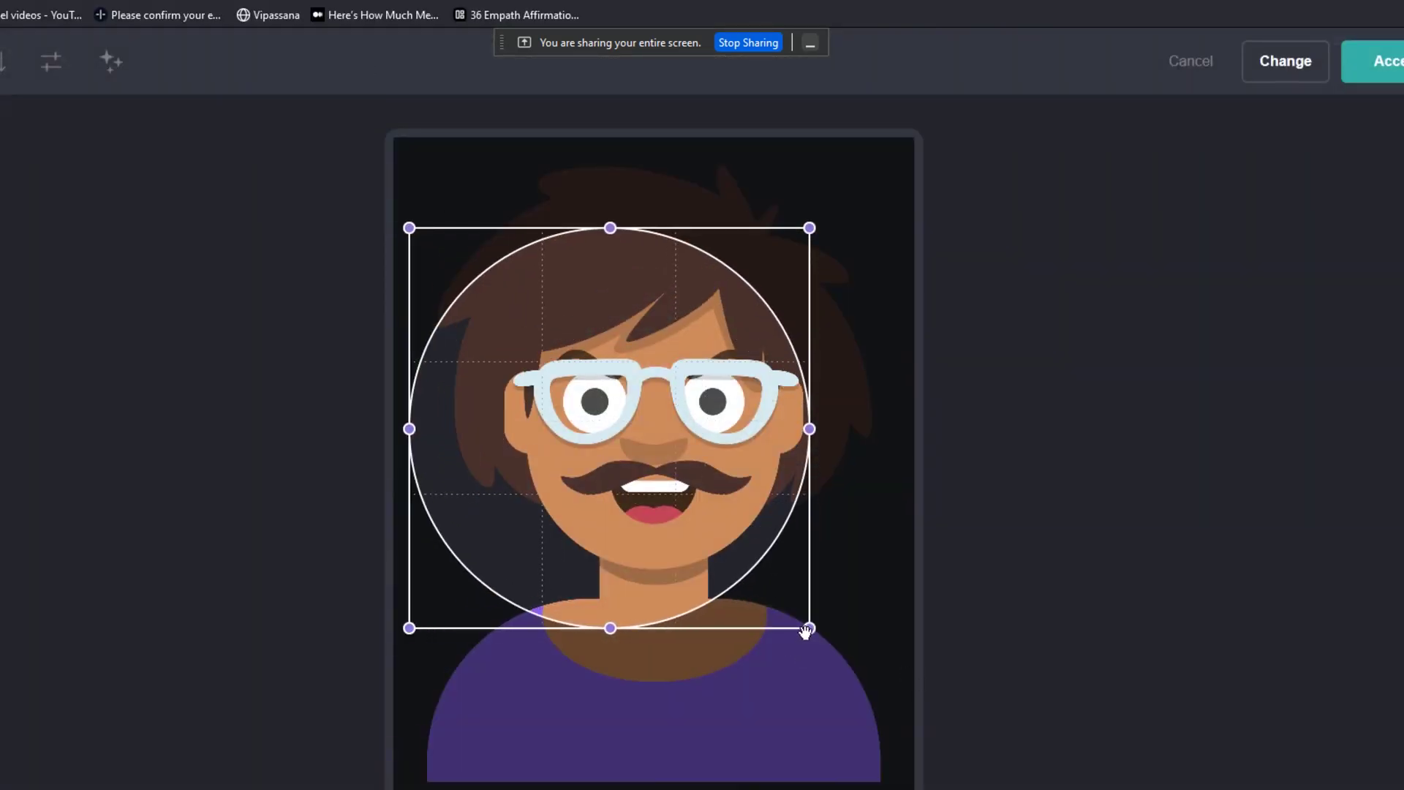
pyautogui.moveTo(808, 628); pyautogui.dragTo(883, 704)
pyautogui.moveTo(700, 630); pyautogui.dragTo(713, 531)
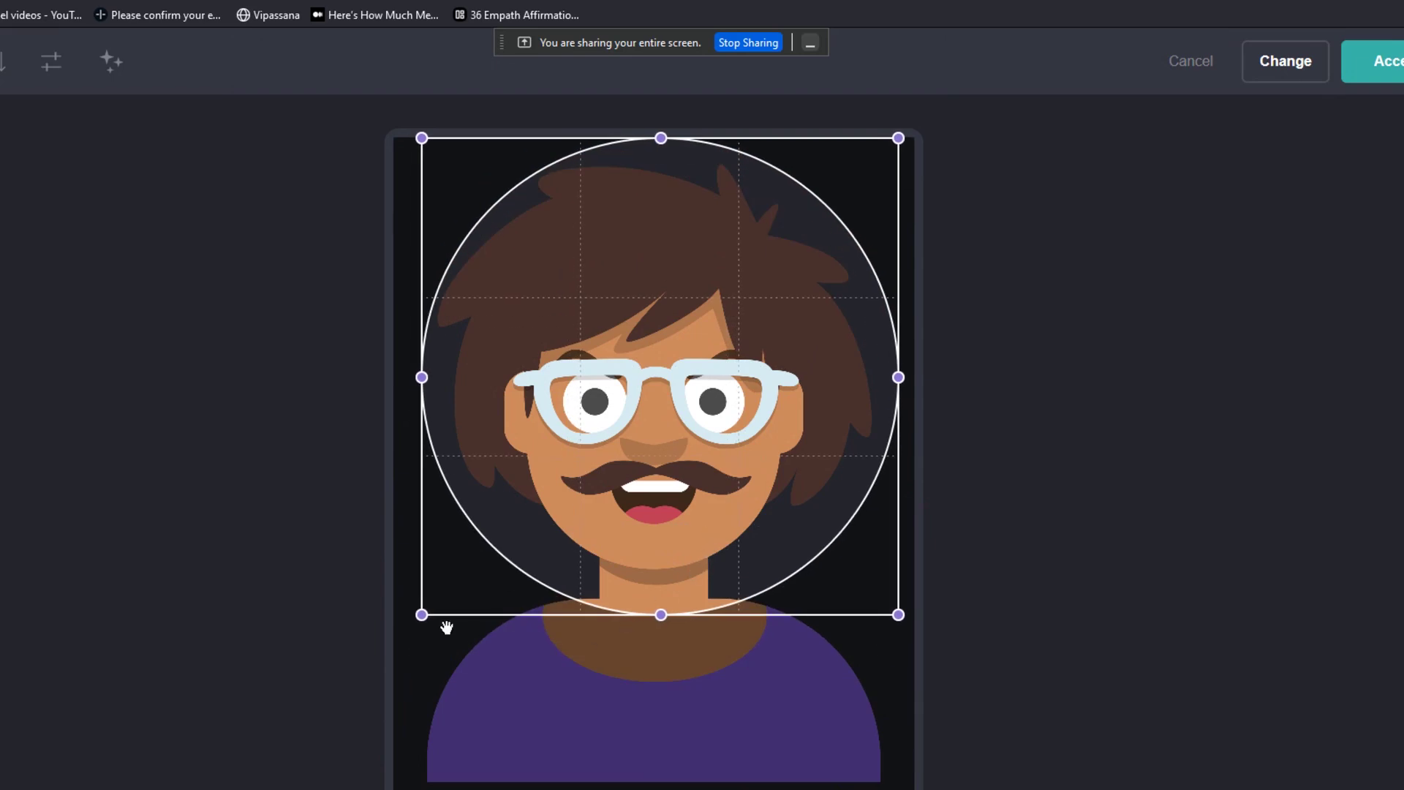
pyautogui.moveTo(421, 614); pyautogui.dragTo(317, 743)
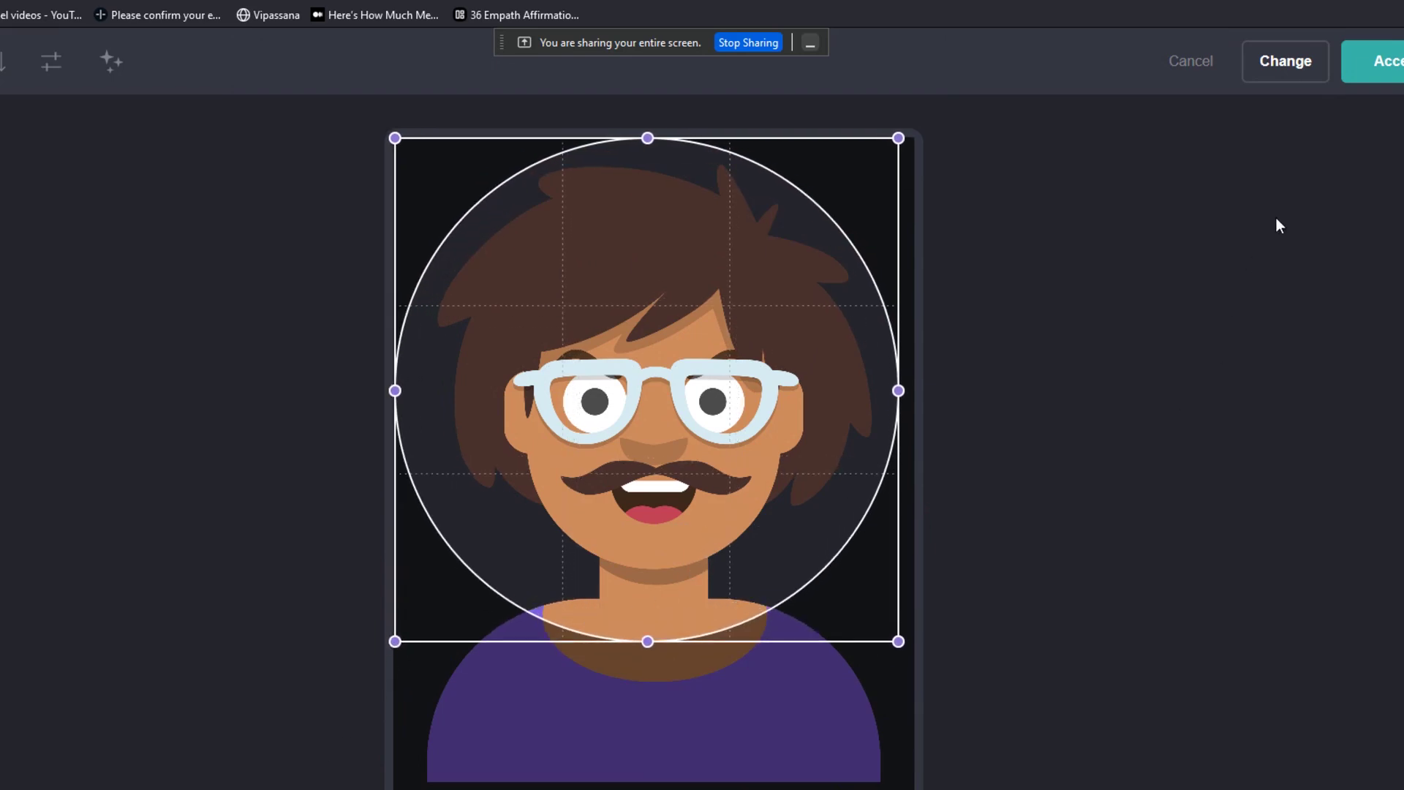
pyautogui.click(1379, 64)
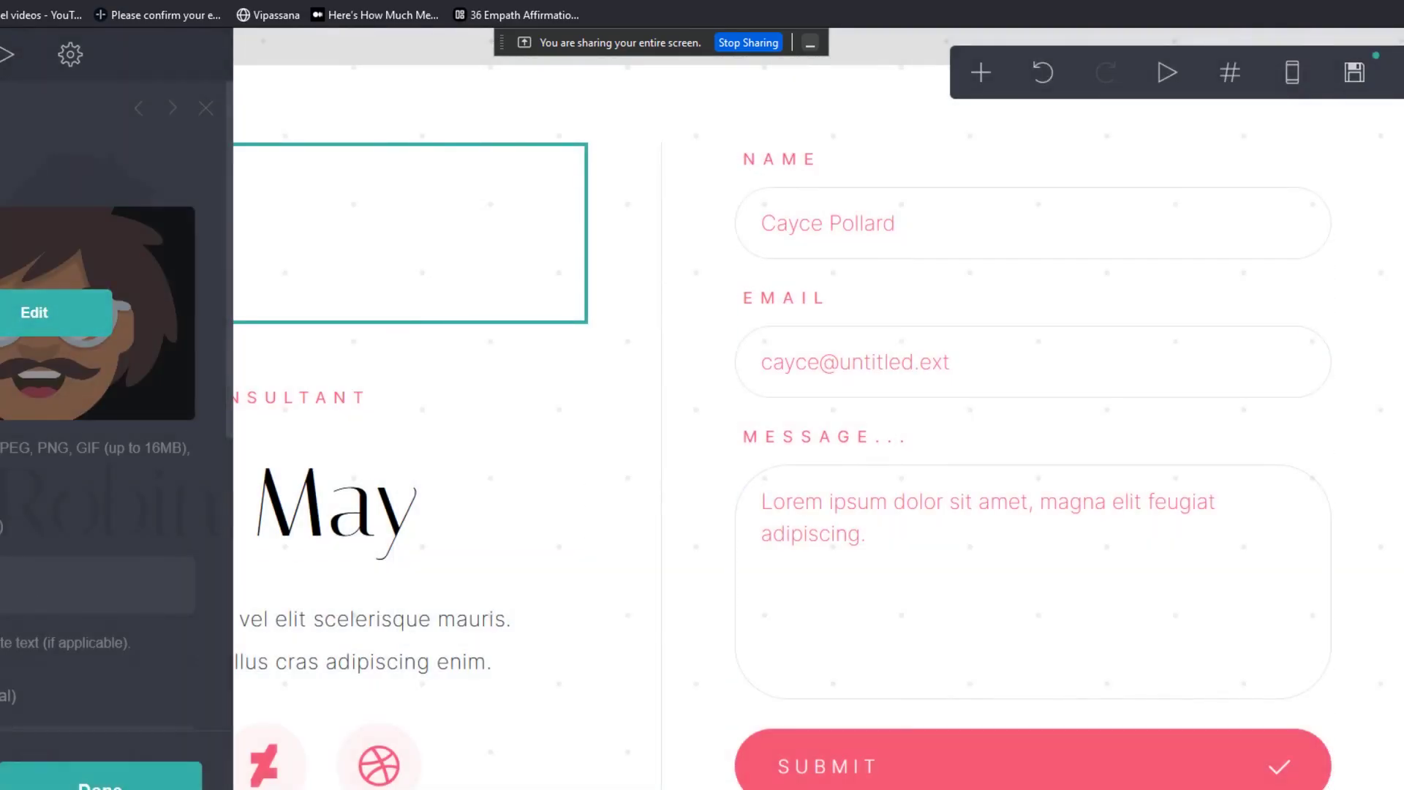
# Close the image settings and delete a character from the Robin May heading.
pyautogui.click(103, 778)
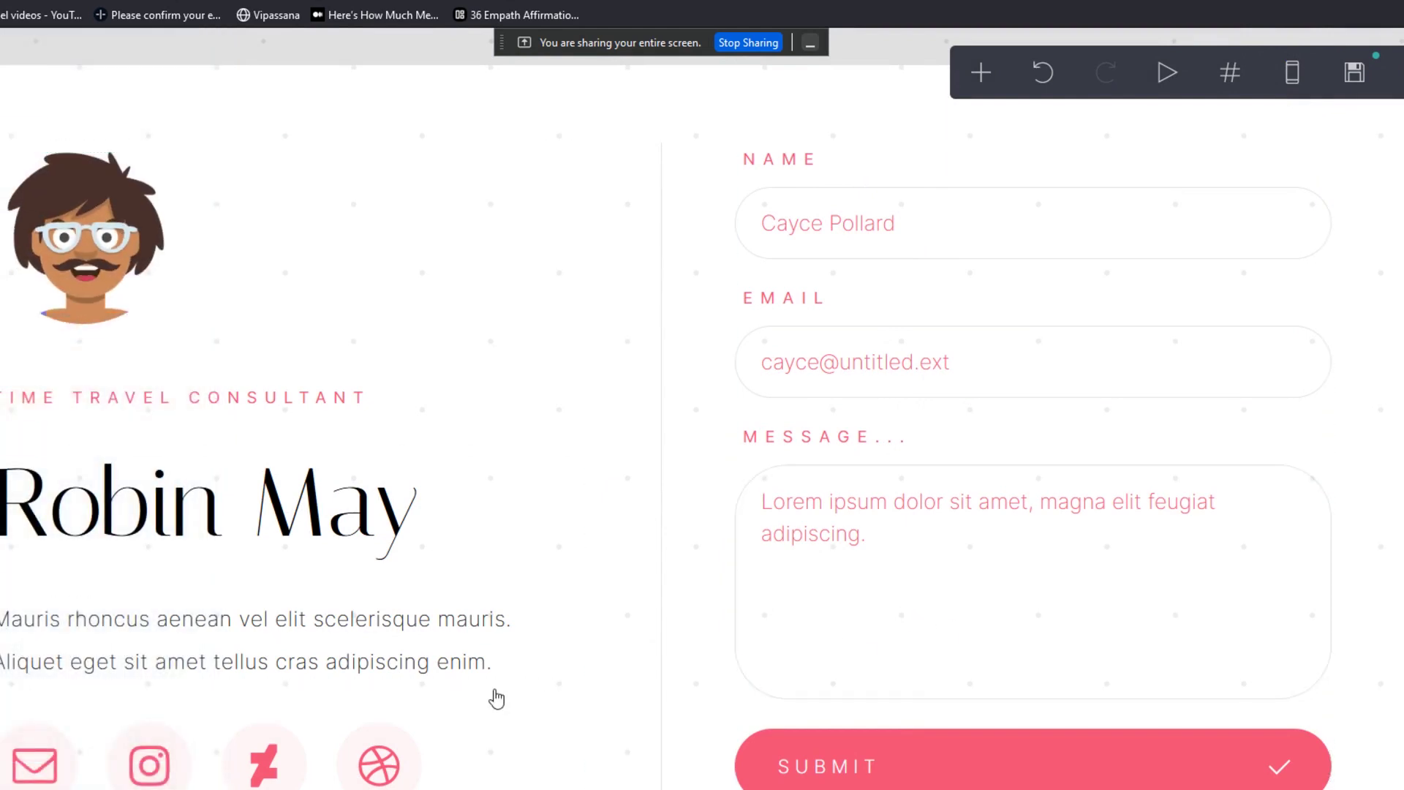
pyautogui.click(371, 522)
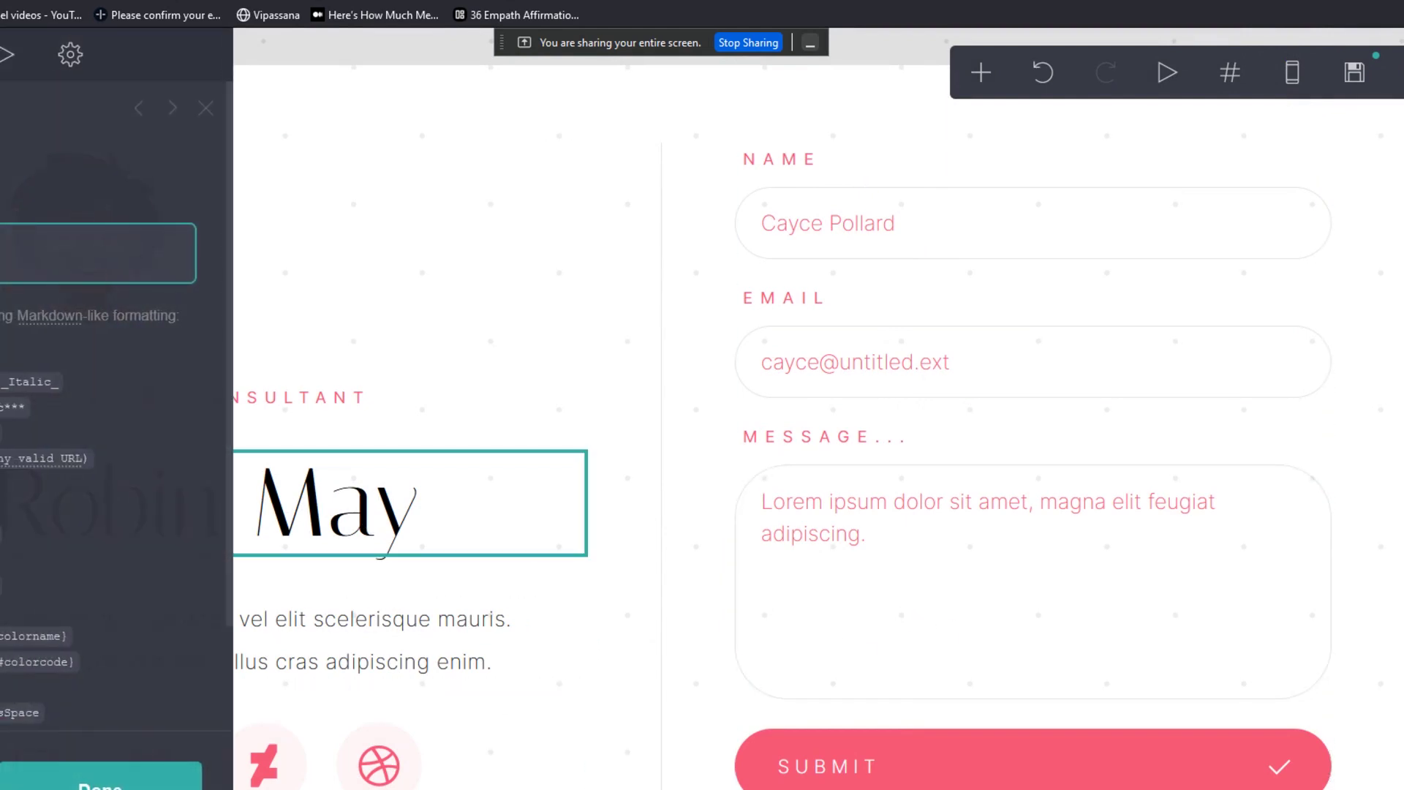
pyautogui.press('BackSpace')
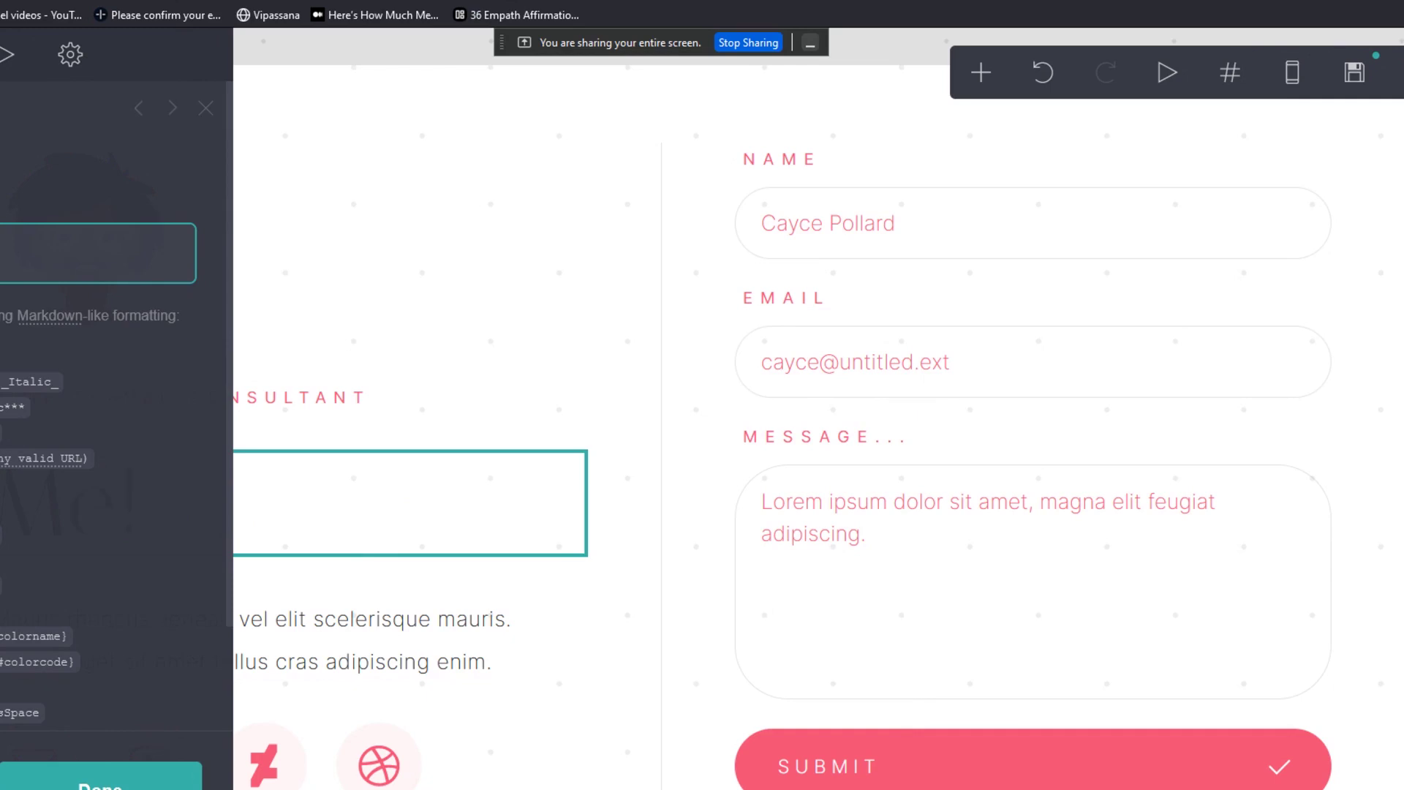
pyautogui.click(99, 777)
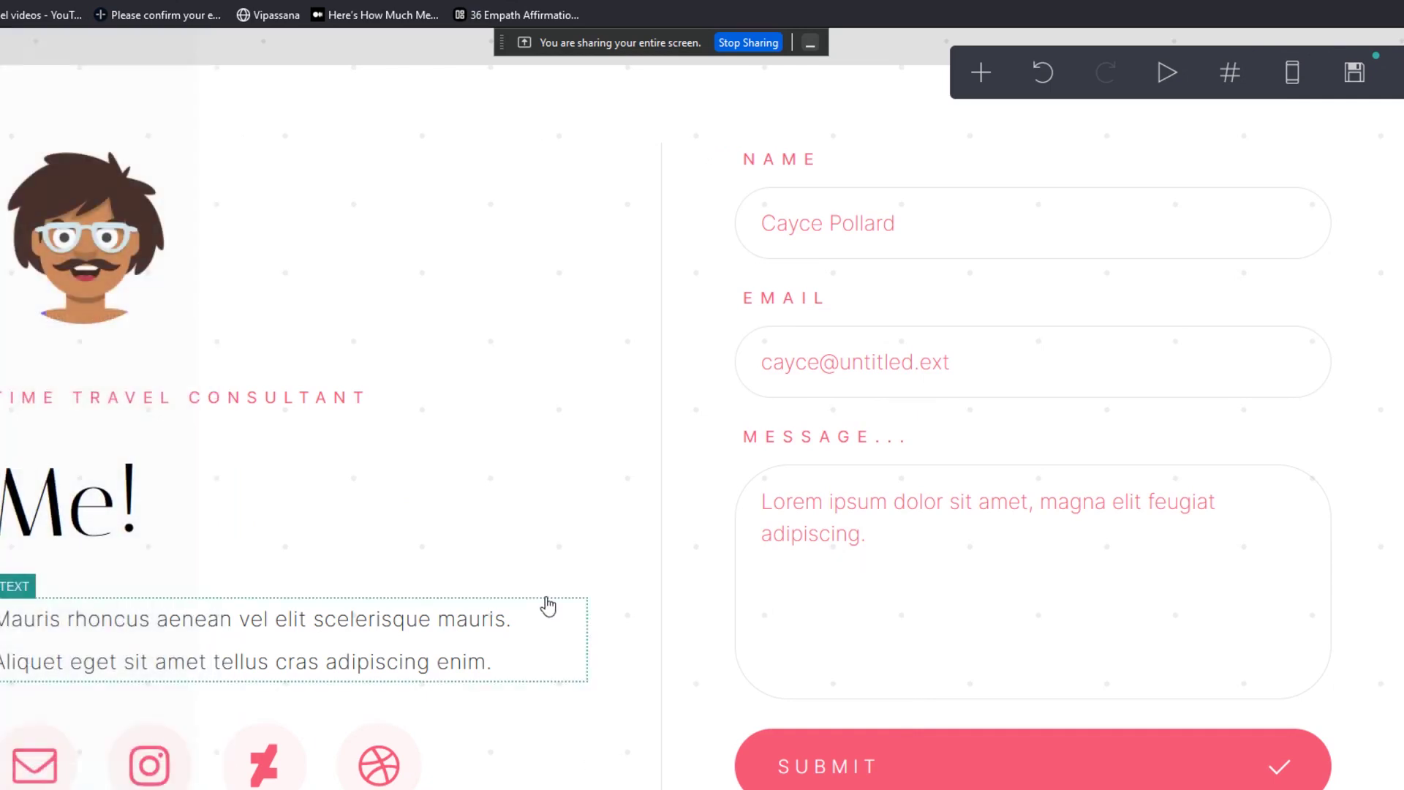
# Change the intro paragraph to 'Get in touch with me to learn about my current offers in june, 2023.'.
pyautogui.click(269, 639)
pyautogui.moveTo(4, 253); pyautogui.dragTo(144, 407)
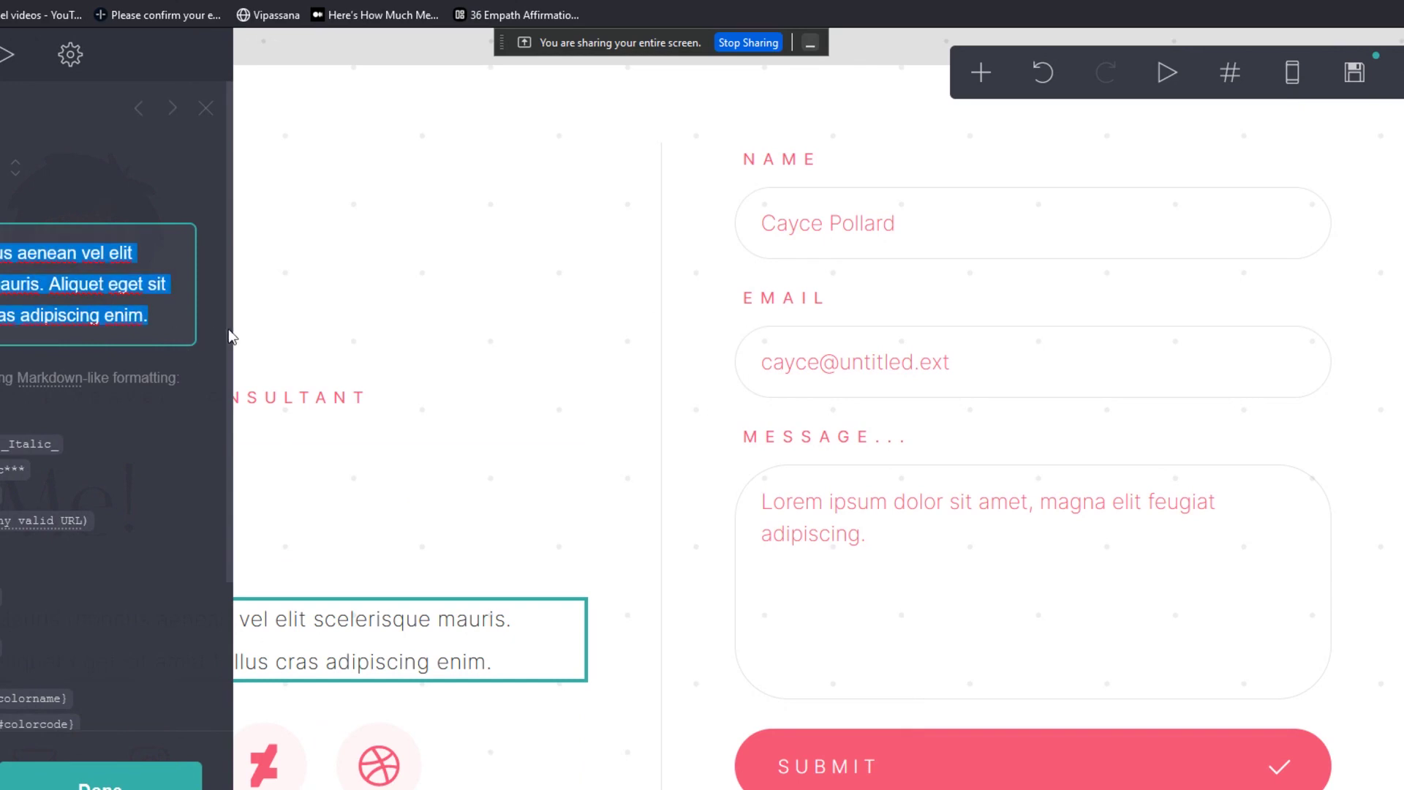
pyautogui.press('BackSpace')
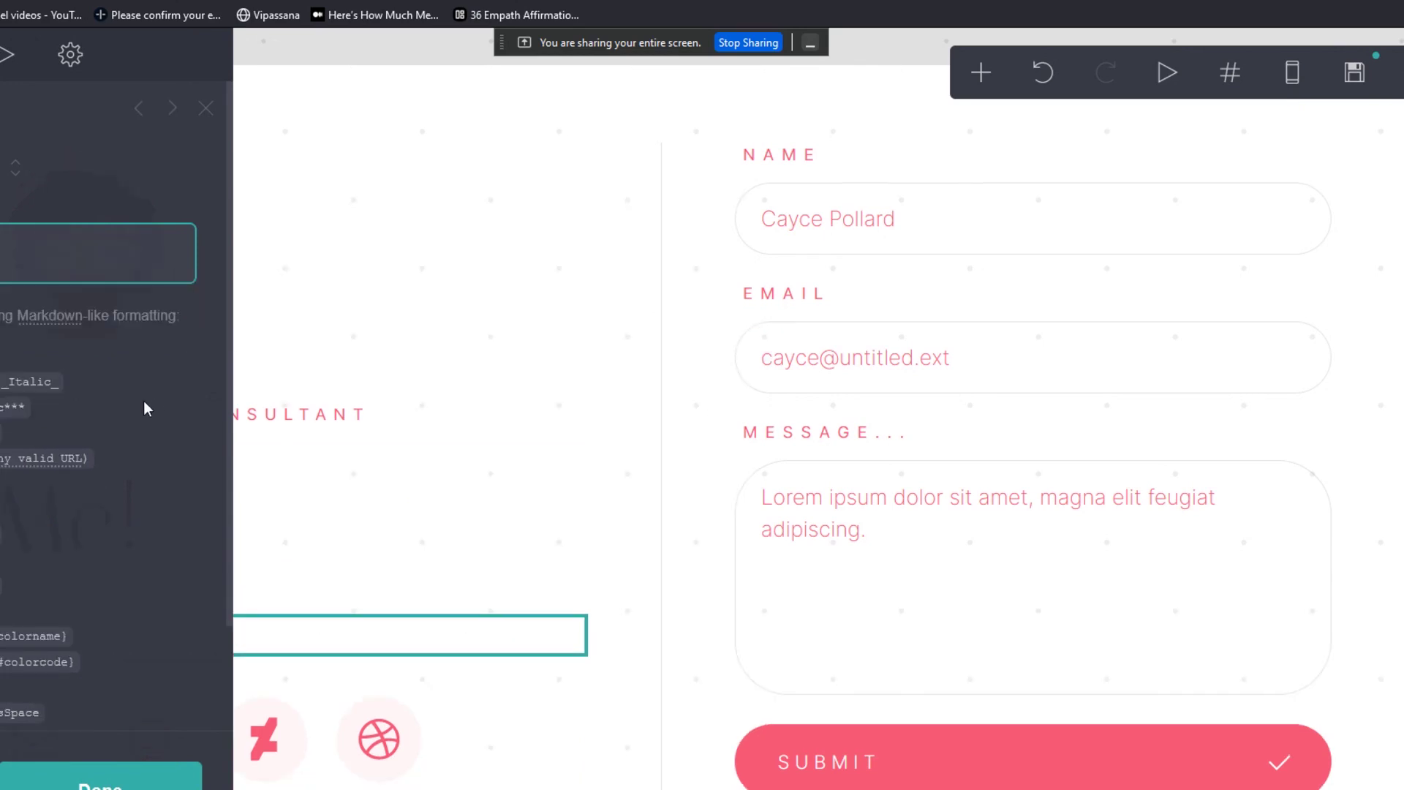
pyautogui.write('with me to learn about')
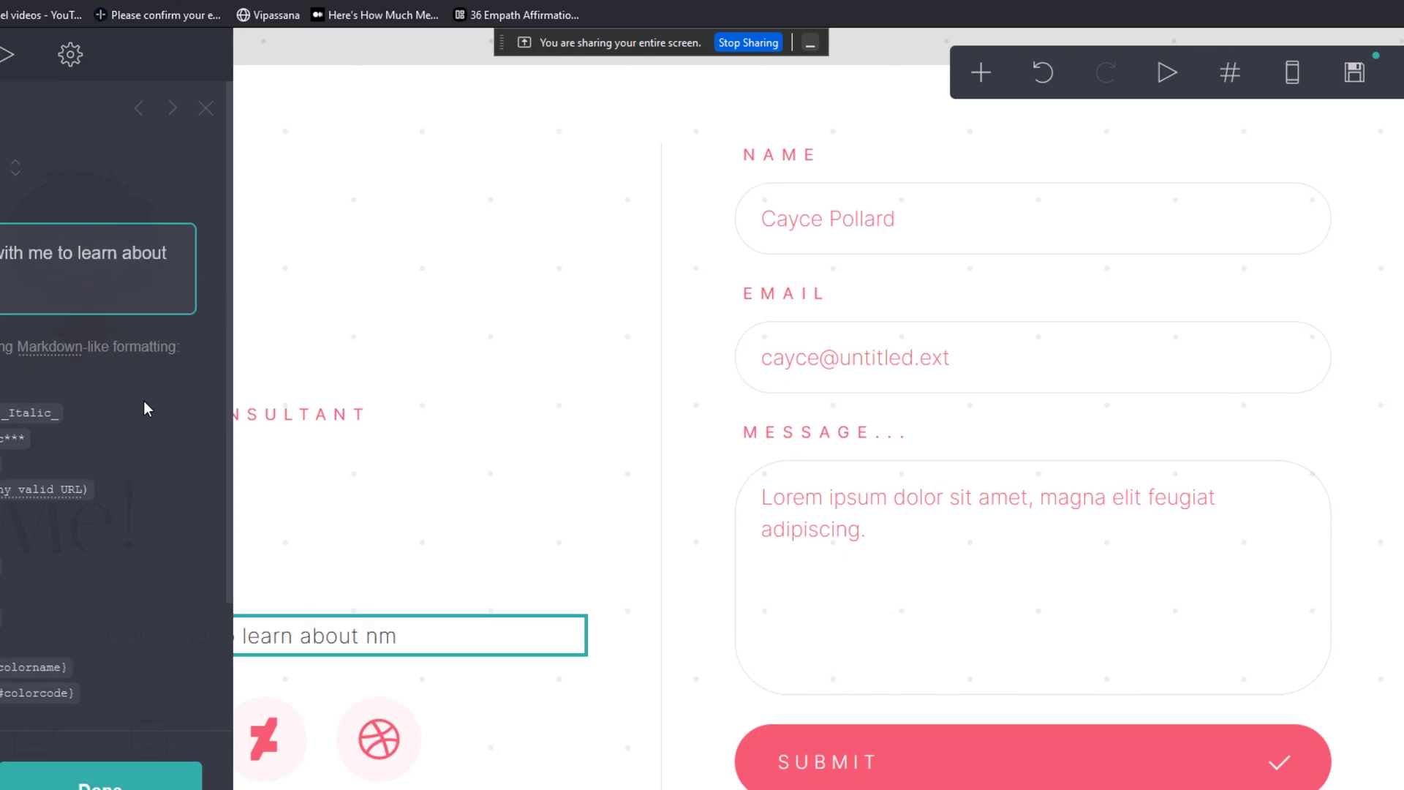
pyautogui.write(' my current offers in j')
pyautogui.write('une, 2023.')
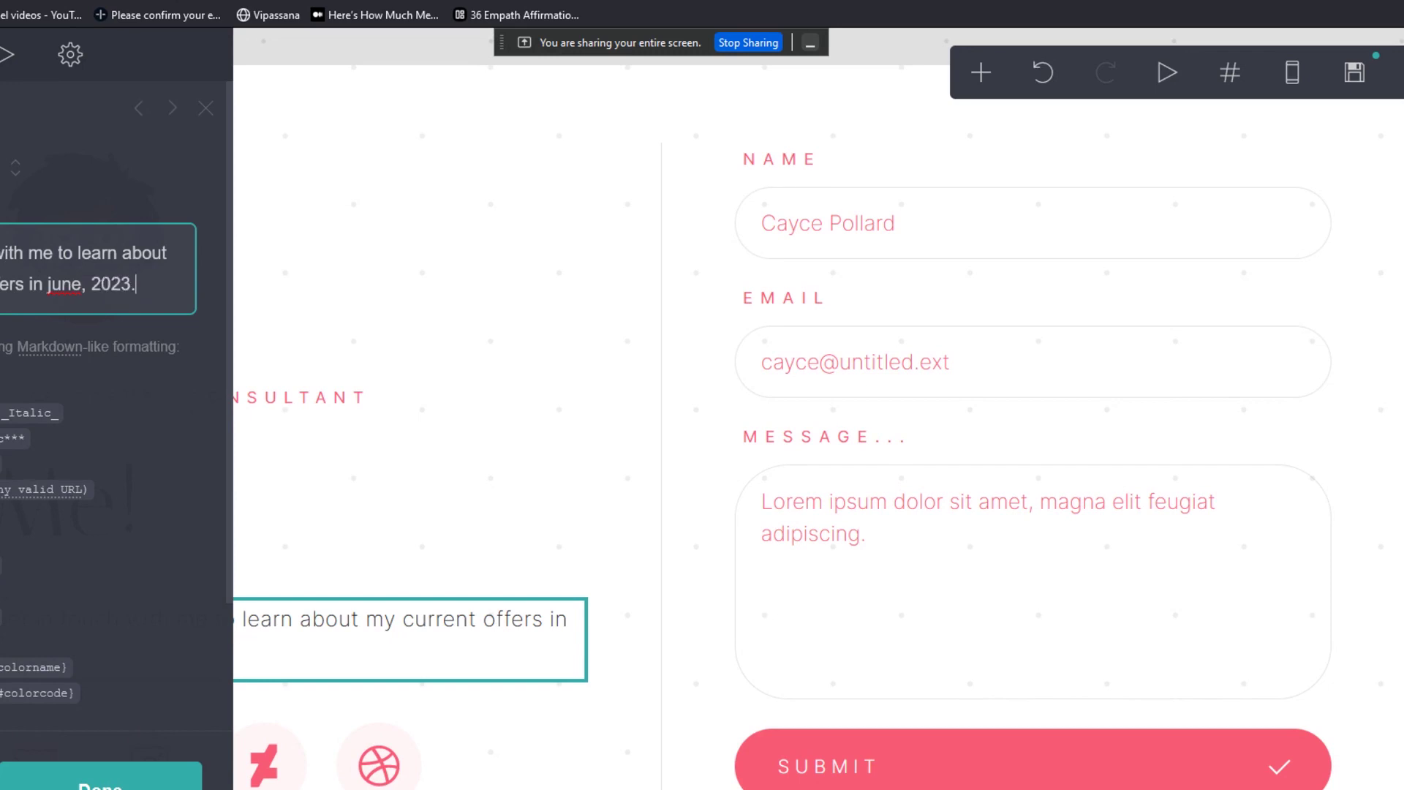
pyautogui.click(186, 780)
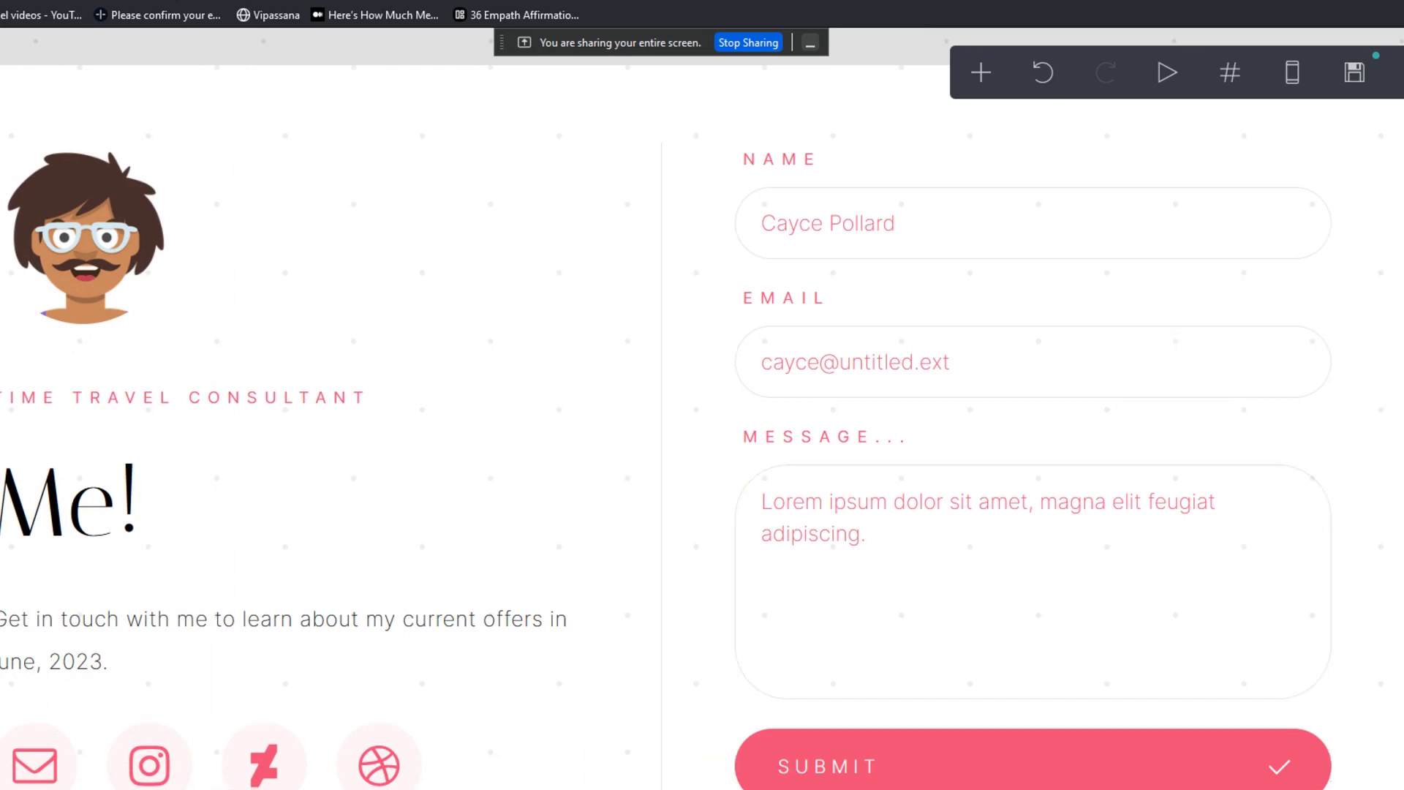
# Set the contact form's message delivery to the first option in its settings.
pyautogui.click(1117, 194)
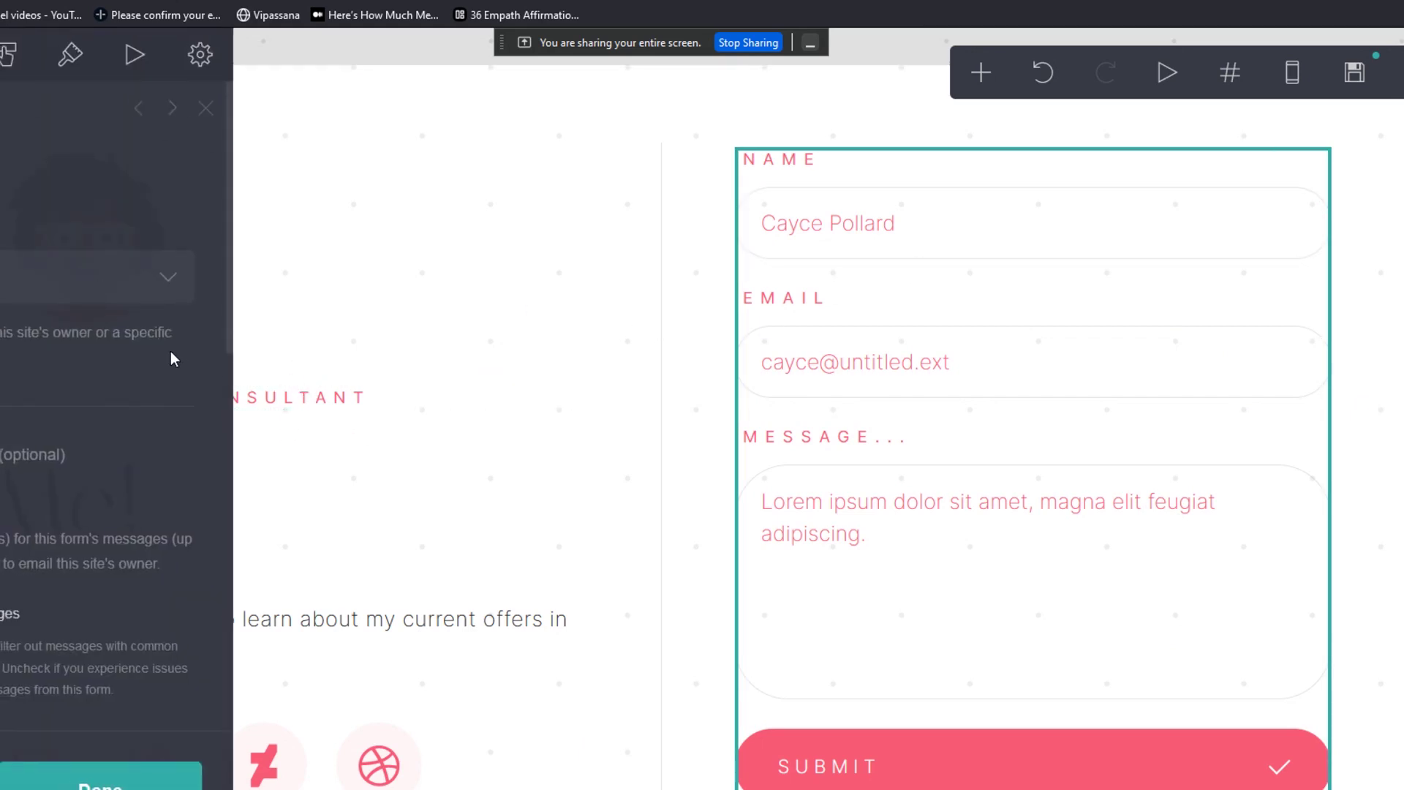
pyautogui.click(29, 279)
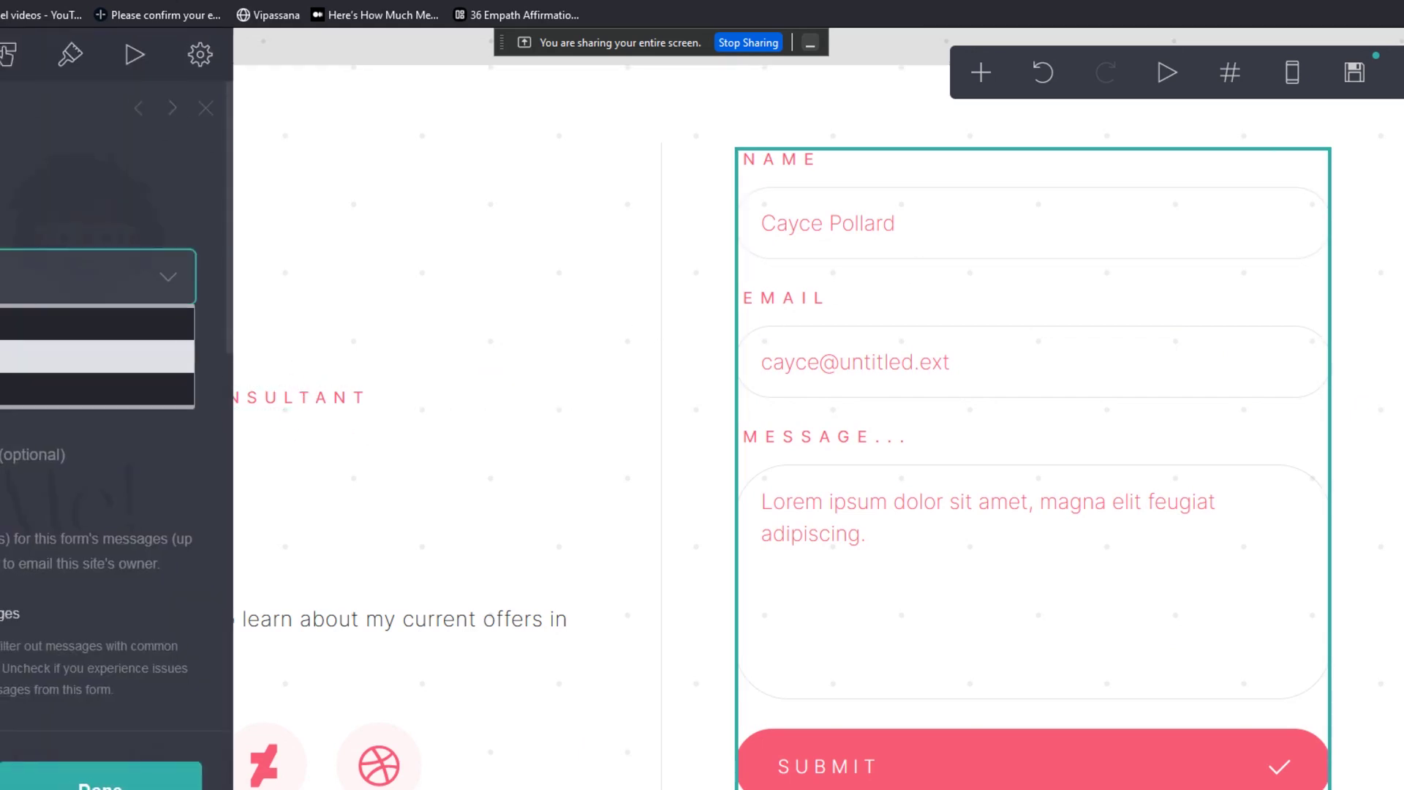
pyautogui.click(95, 323)
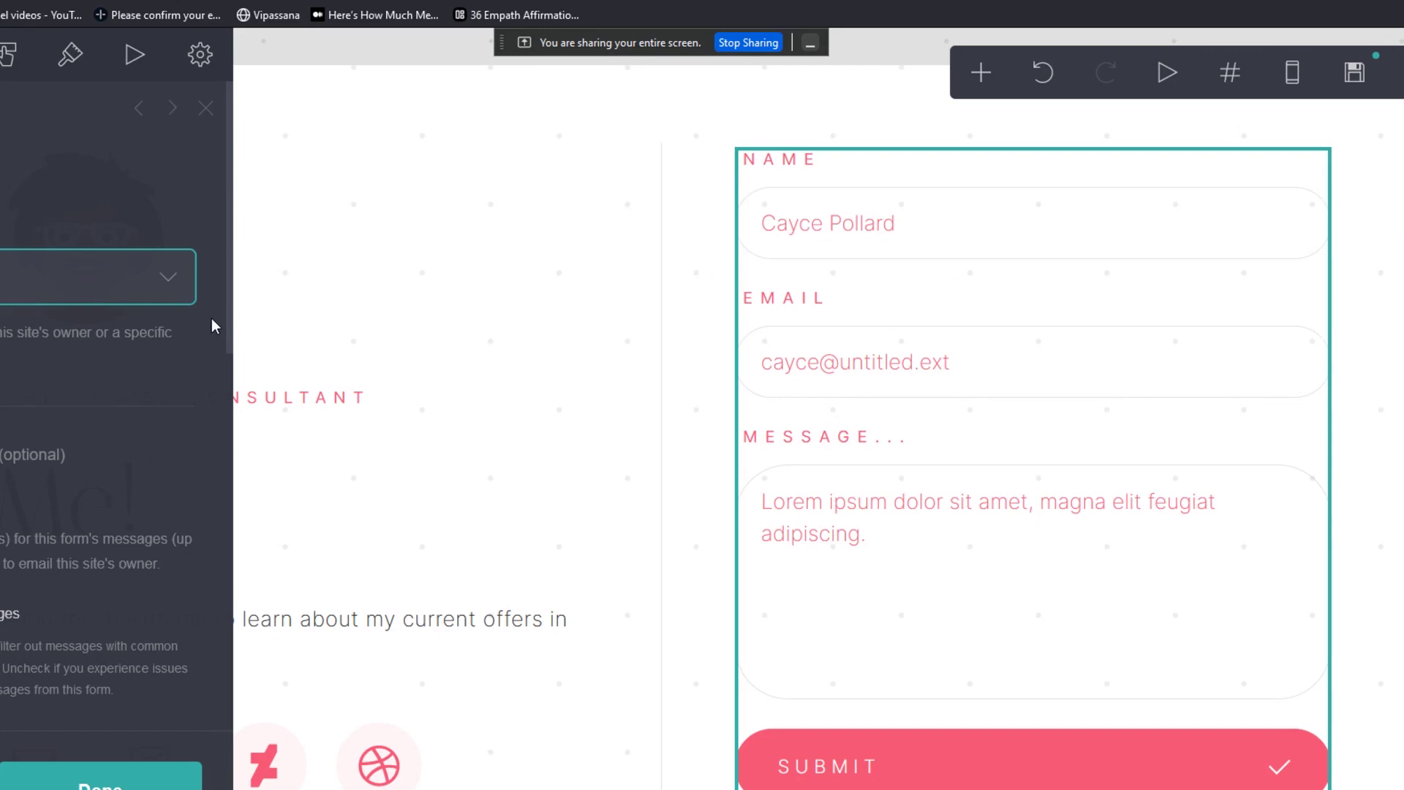
# Set the contact form's On Success action to URL and close its settings.
pyautogui.moveTo(229, 313); pyautogui.dragTo(206, 555)
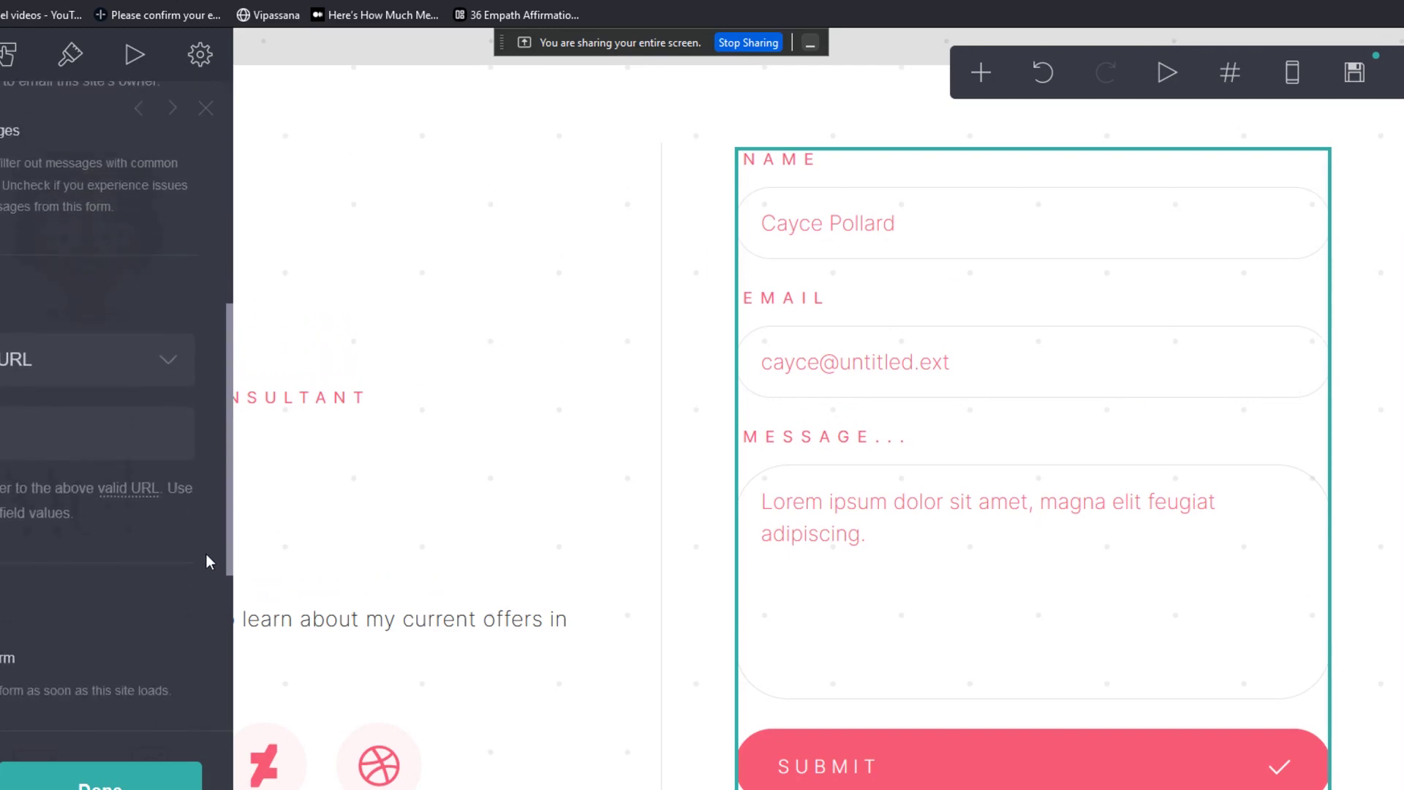
pyautogui.scroll(-1, 94, 409)
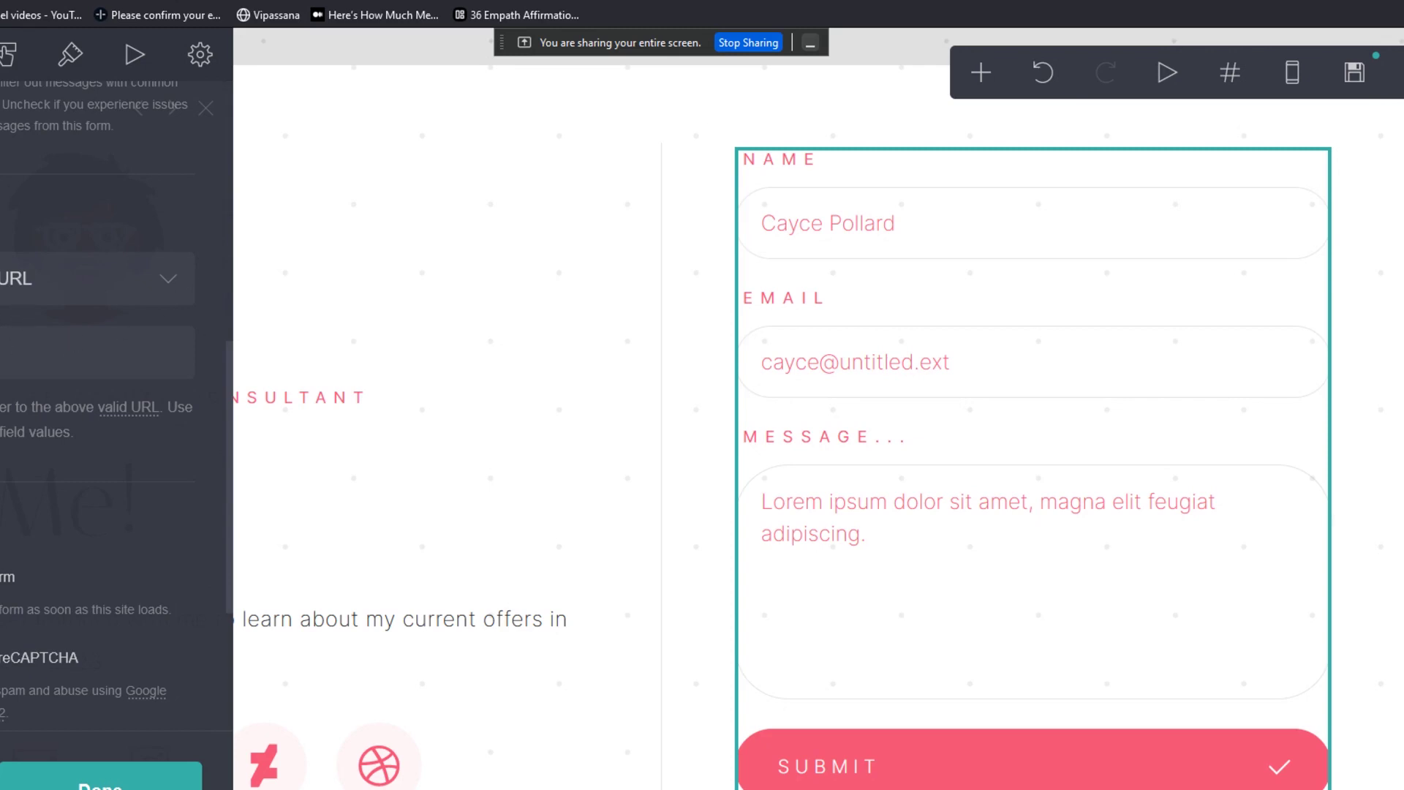
pyautogui.click(47, 285)
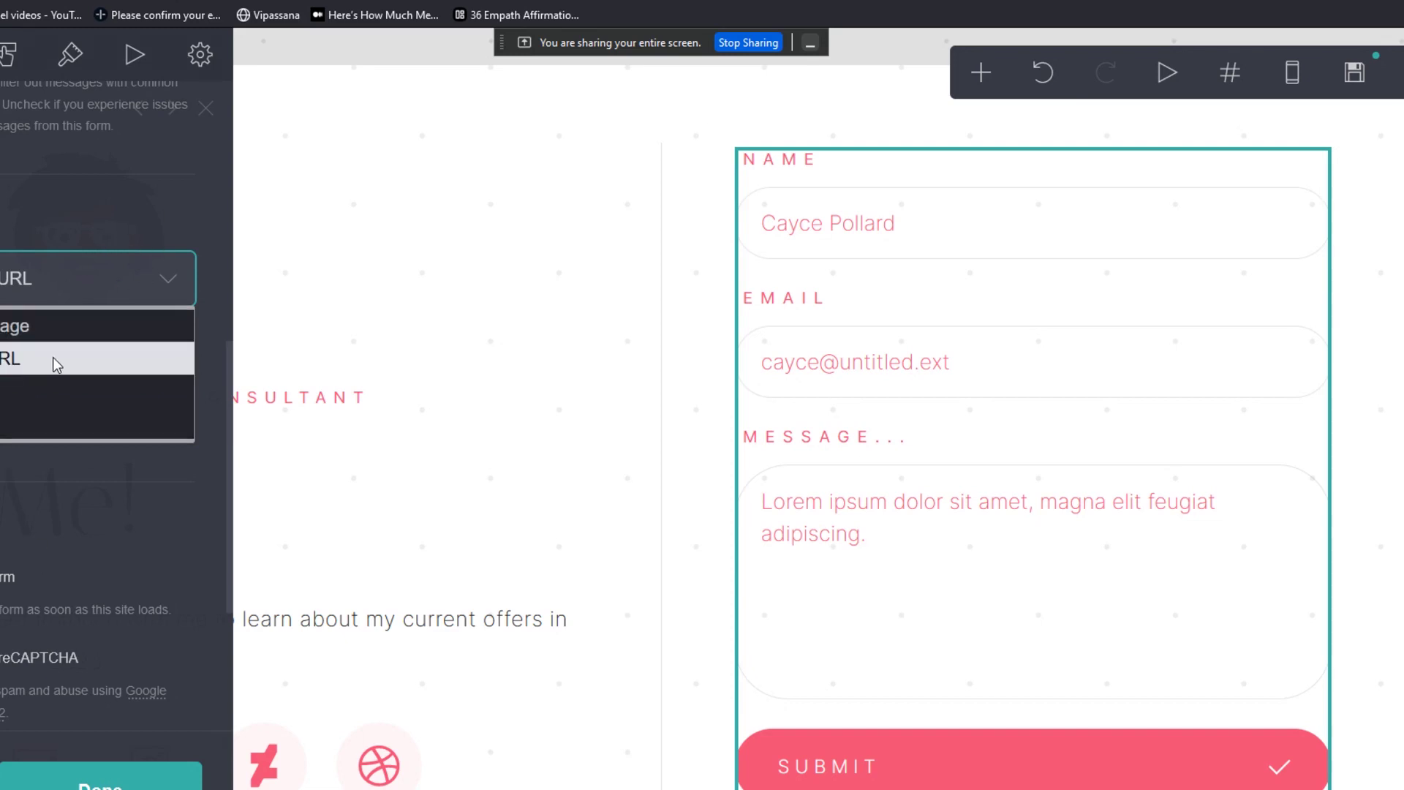
pyautogui.click(108, 202)
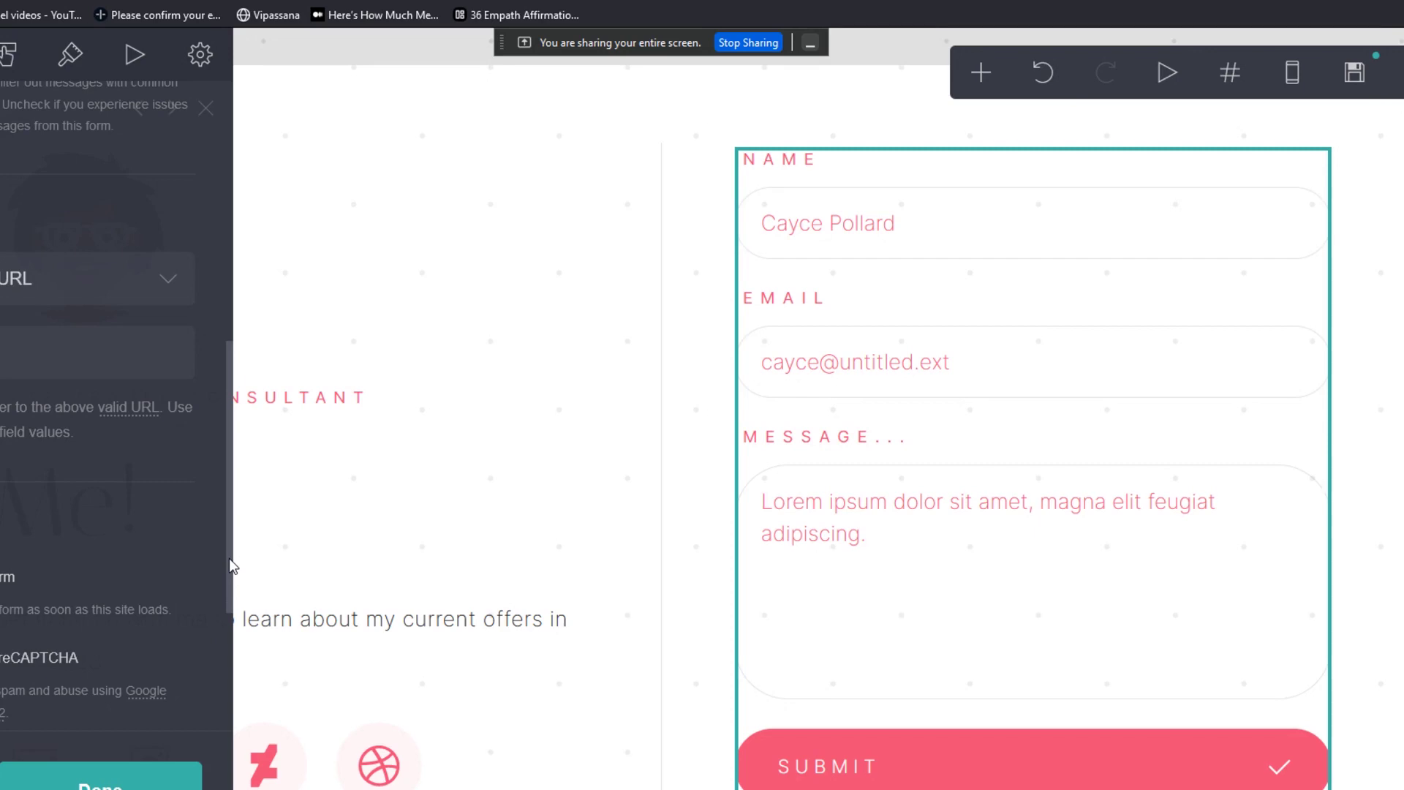
pyautogui.moveTo(230, 559); pyautogui.dragTo(231, 753)
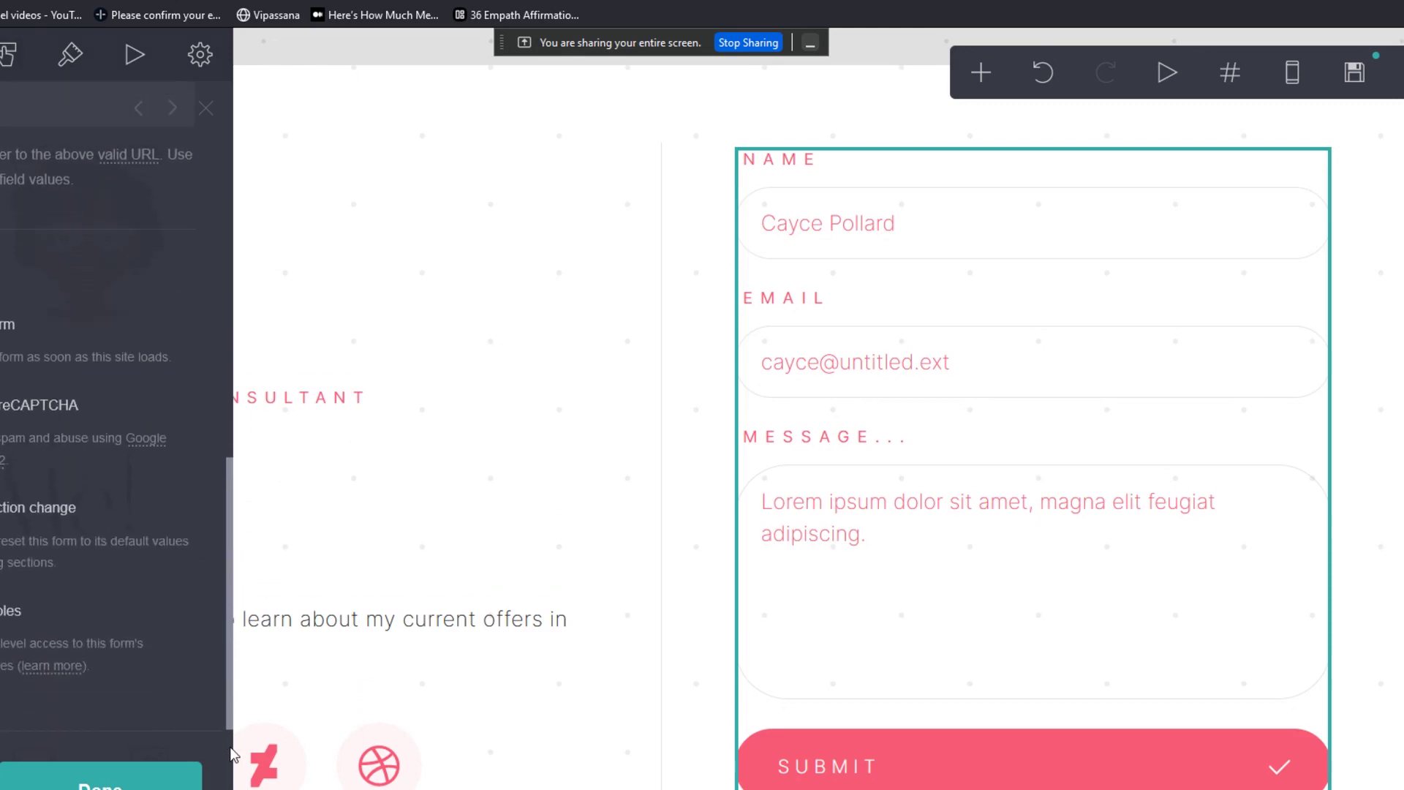
pyautogui.click(156, 784)
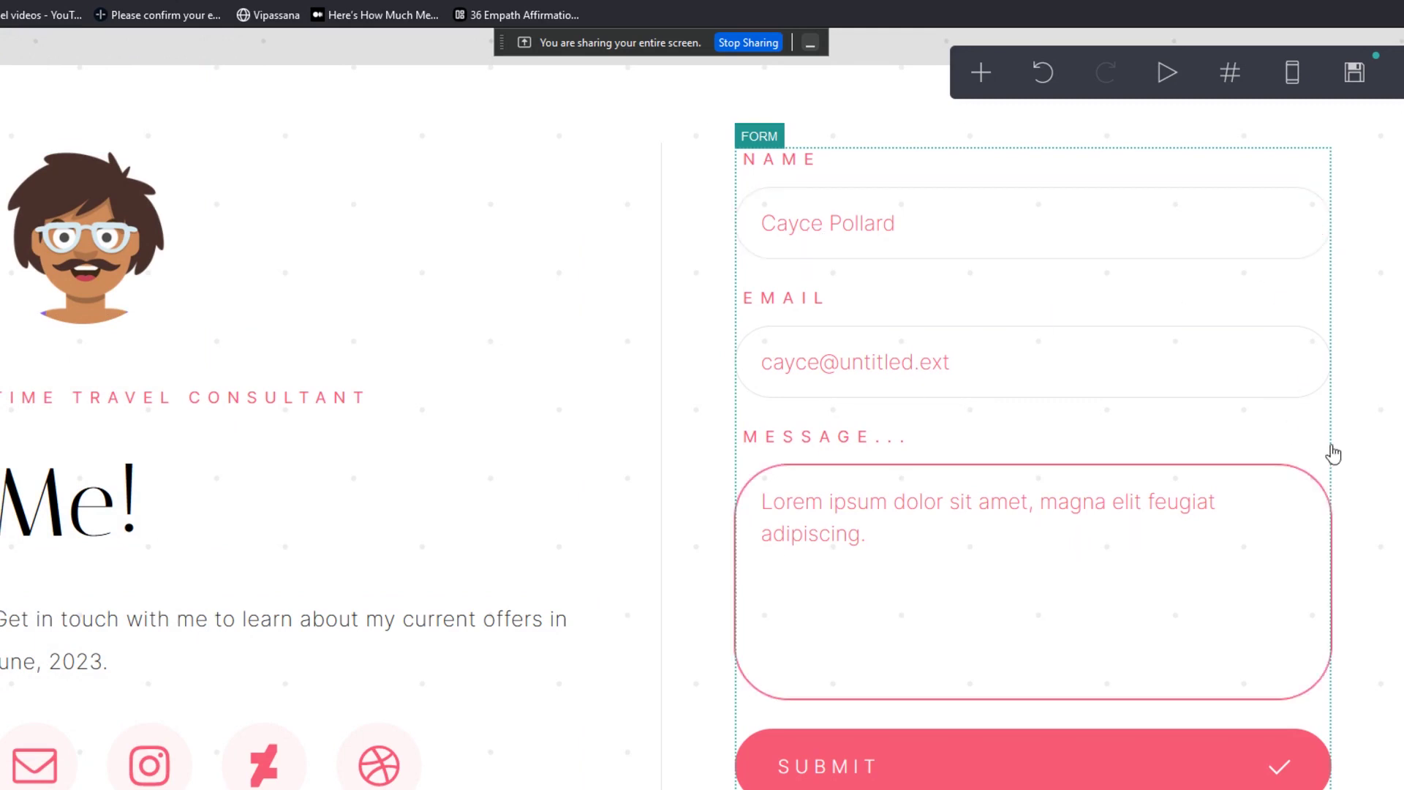
pyautogui.scroll(-9, 702, 408)
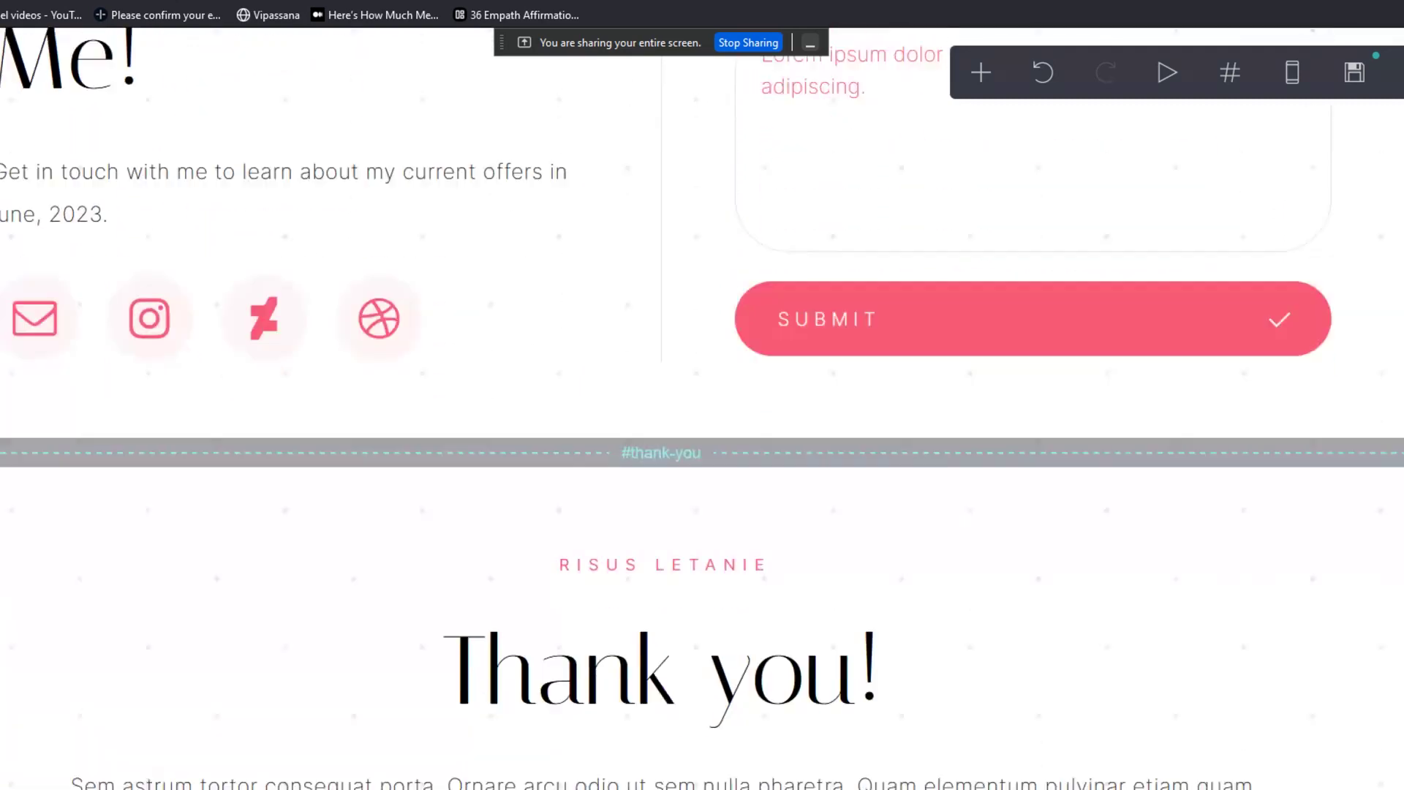
pyautogui.scroll(7, 884, 359)
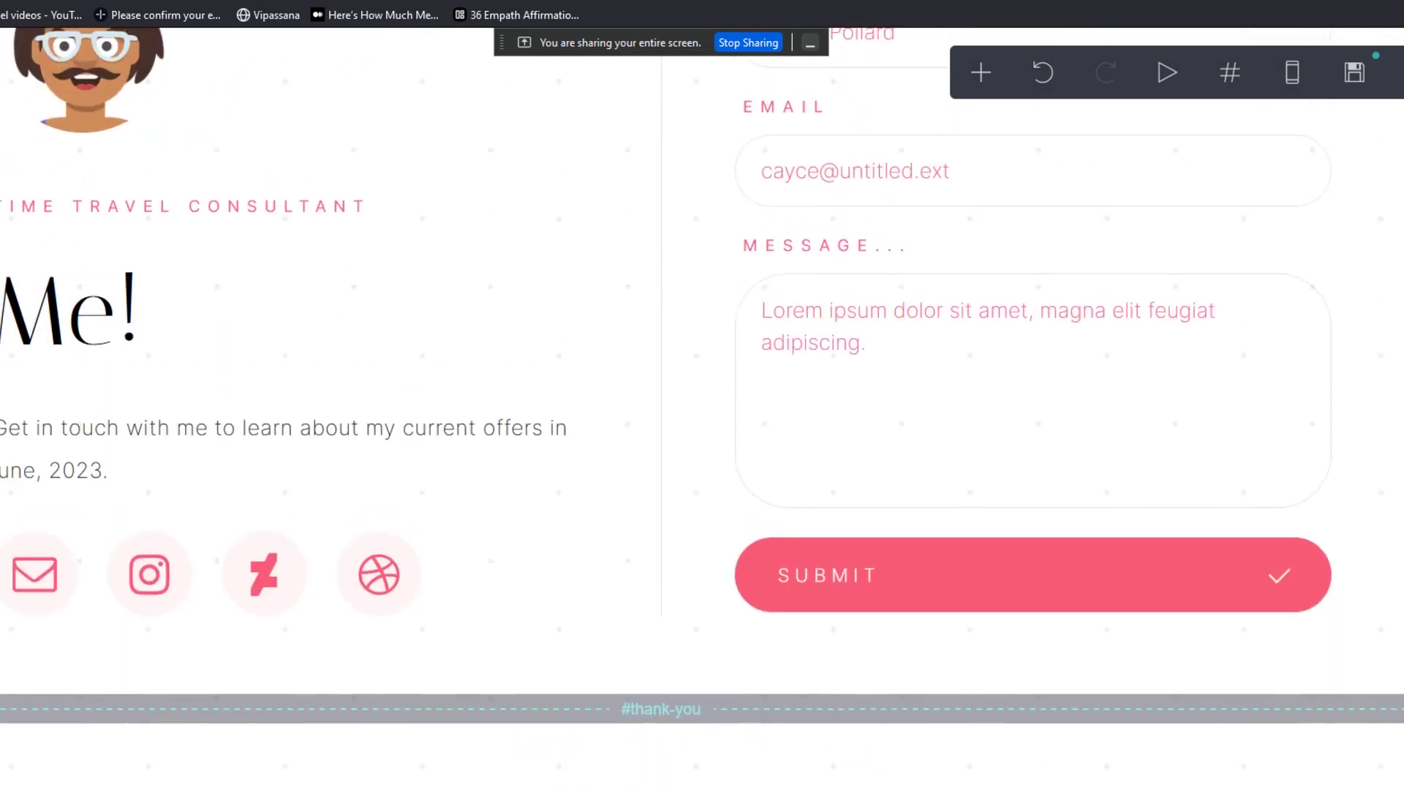
pyautogui.click(884, 359)
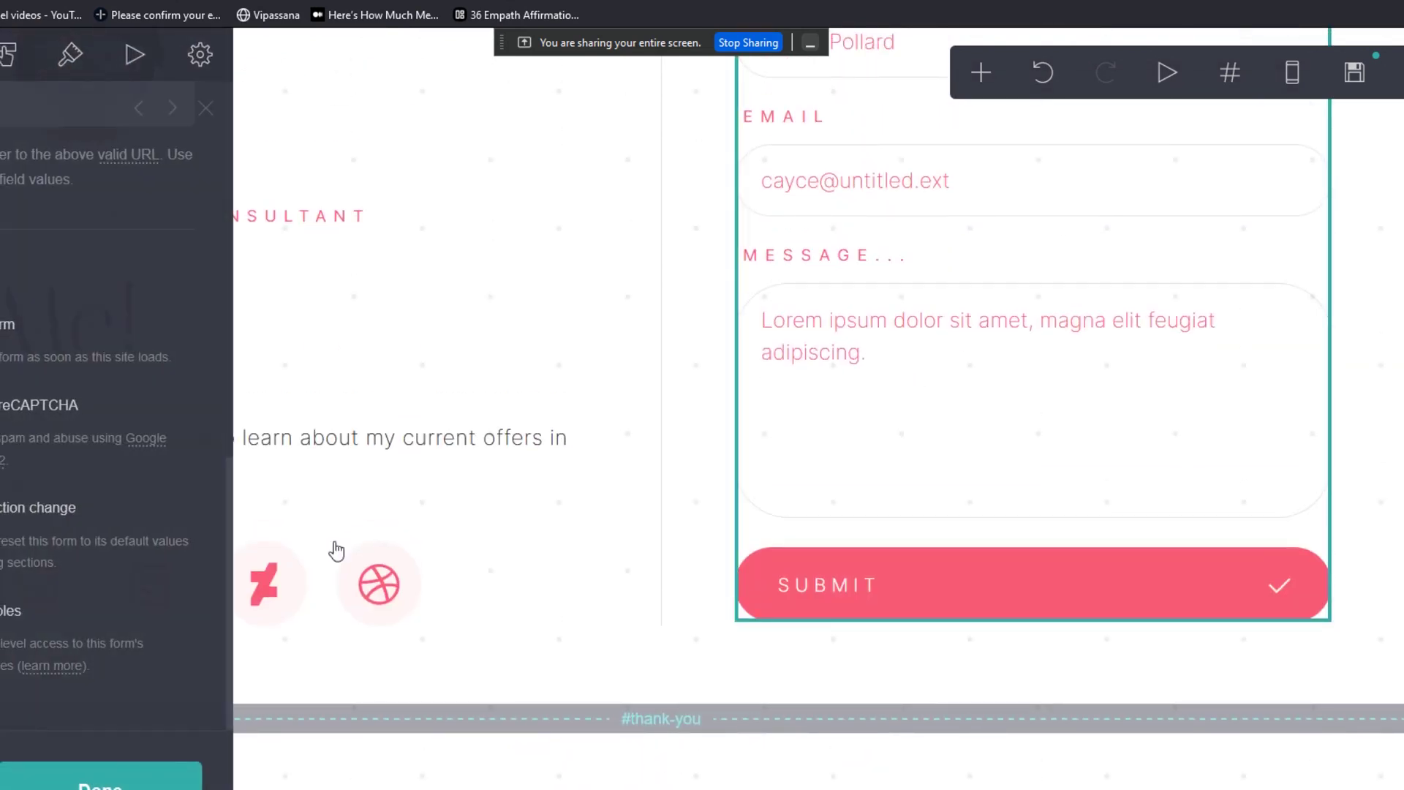
pyautogui.moveTo(228, 508); pyautogui.dragTo(246, 133)
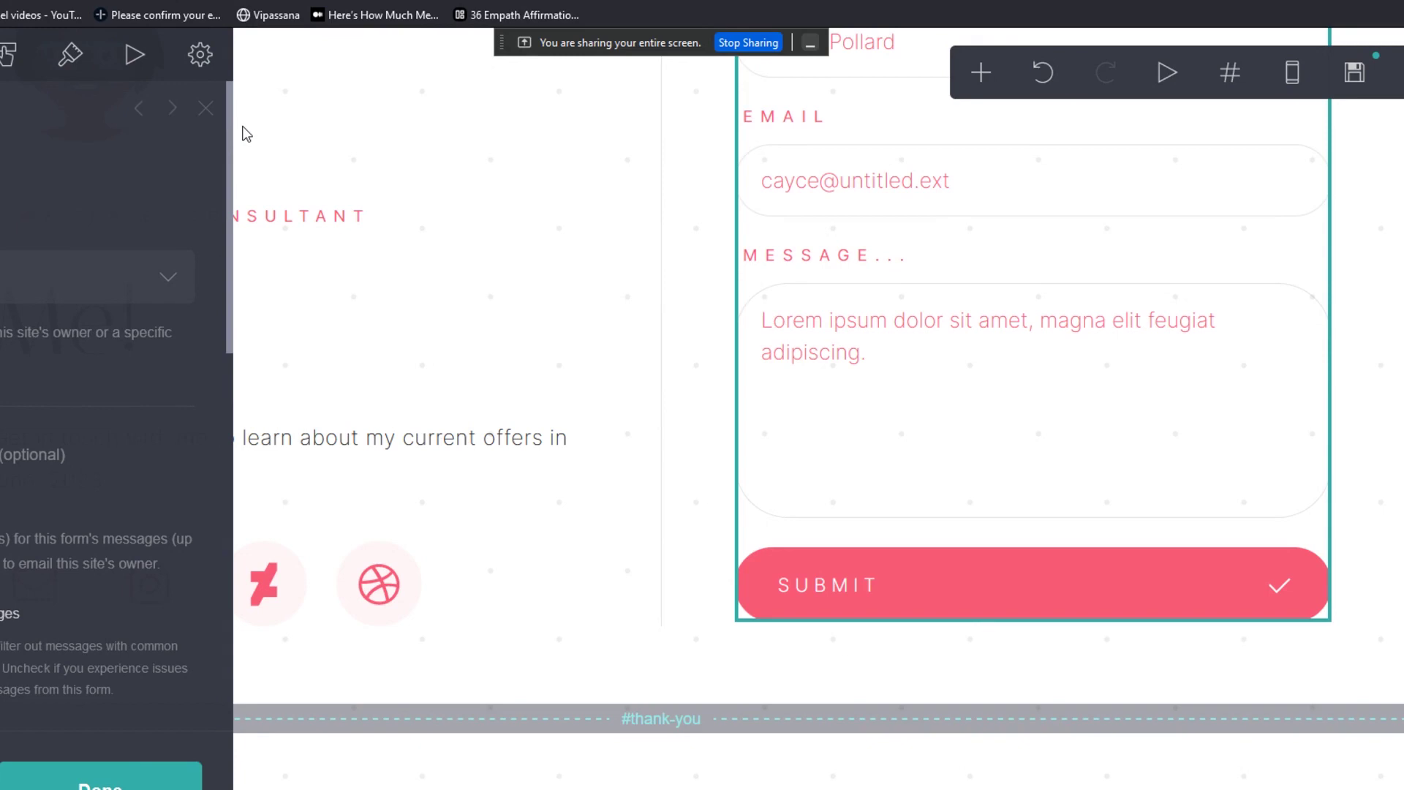
pyautogui.moveTo(246, 133); pyautogui.dragTo(247, 513)
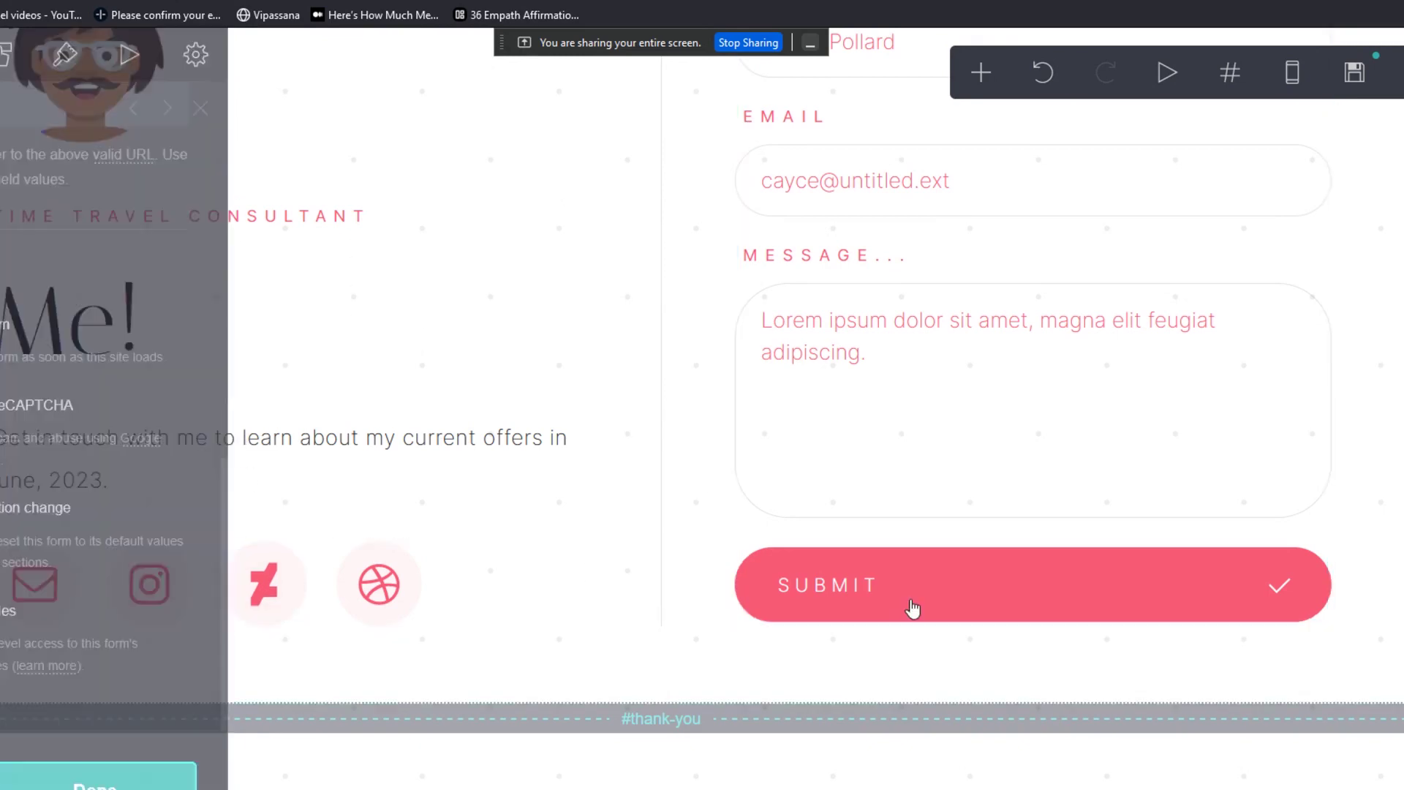
pyautogui.scroll(-5, 729, 655)
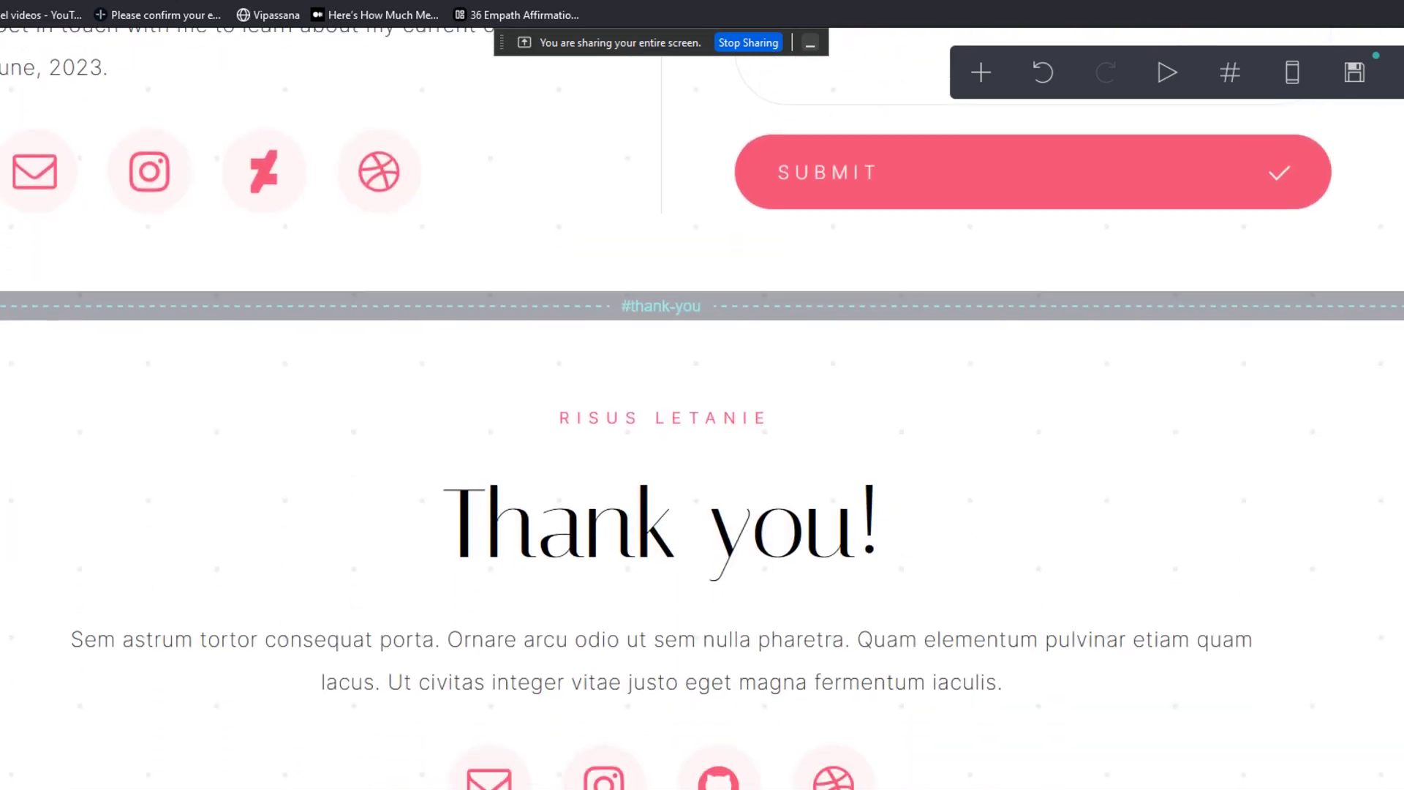
# Replace the thank-you placeholder with the 12-hour reply message ending 'look forward to connecting soon!'.
pyautogui.click(605, 668)
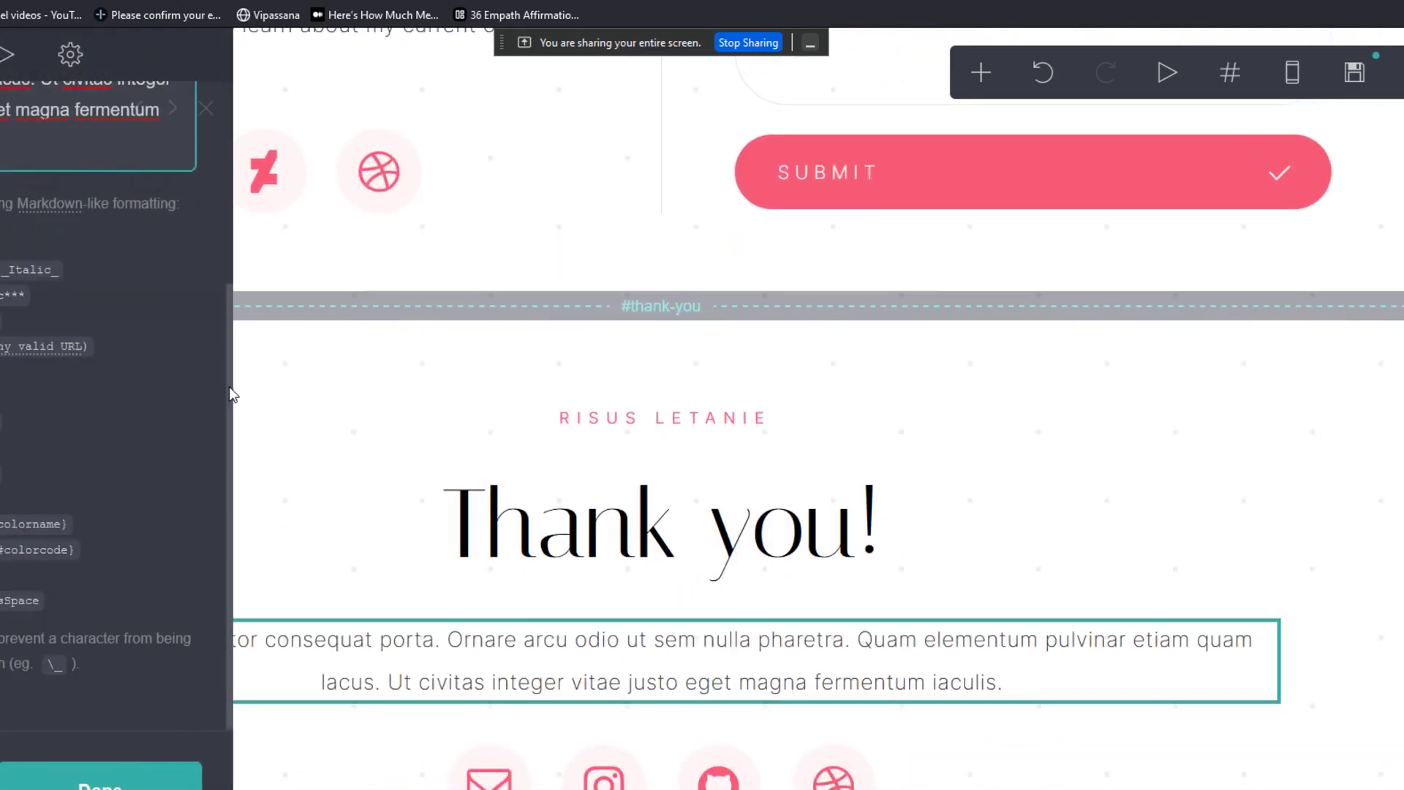
pyautogui.tripleClick(16, 301)
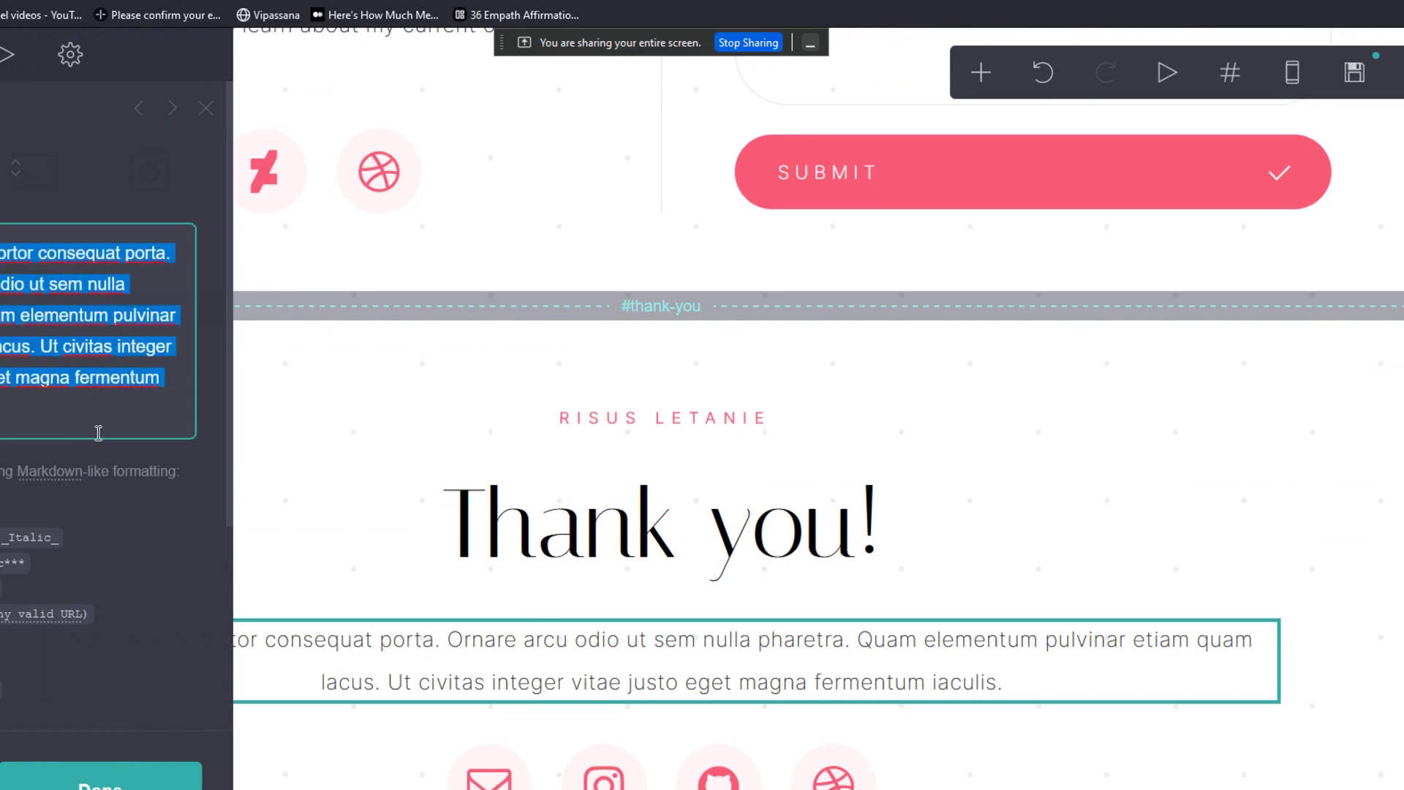
pyautogui.press('BackSpace')
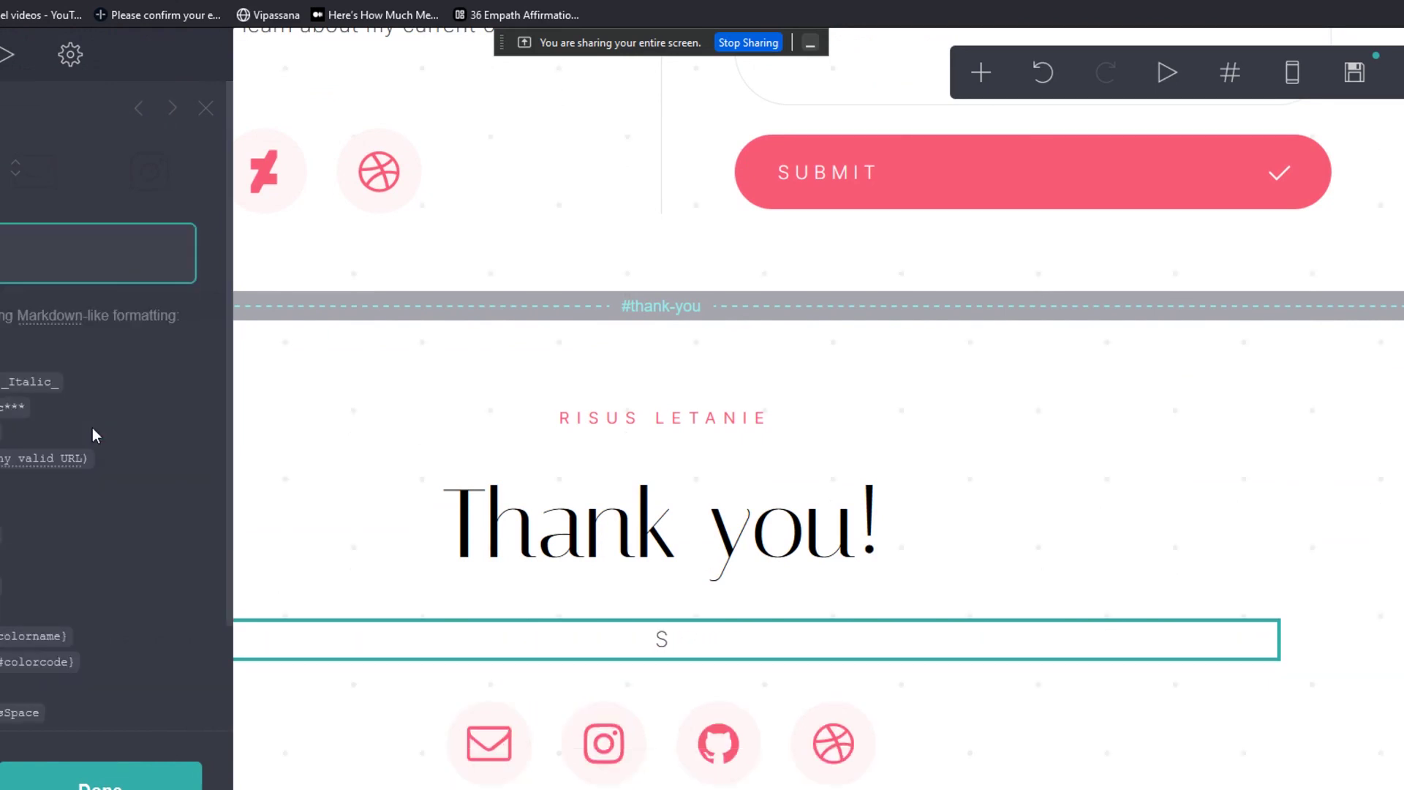
pyautogui.write("I'll be in touch genera")
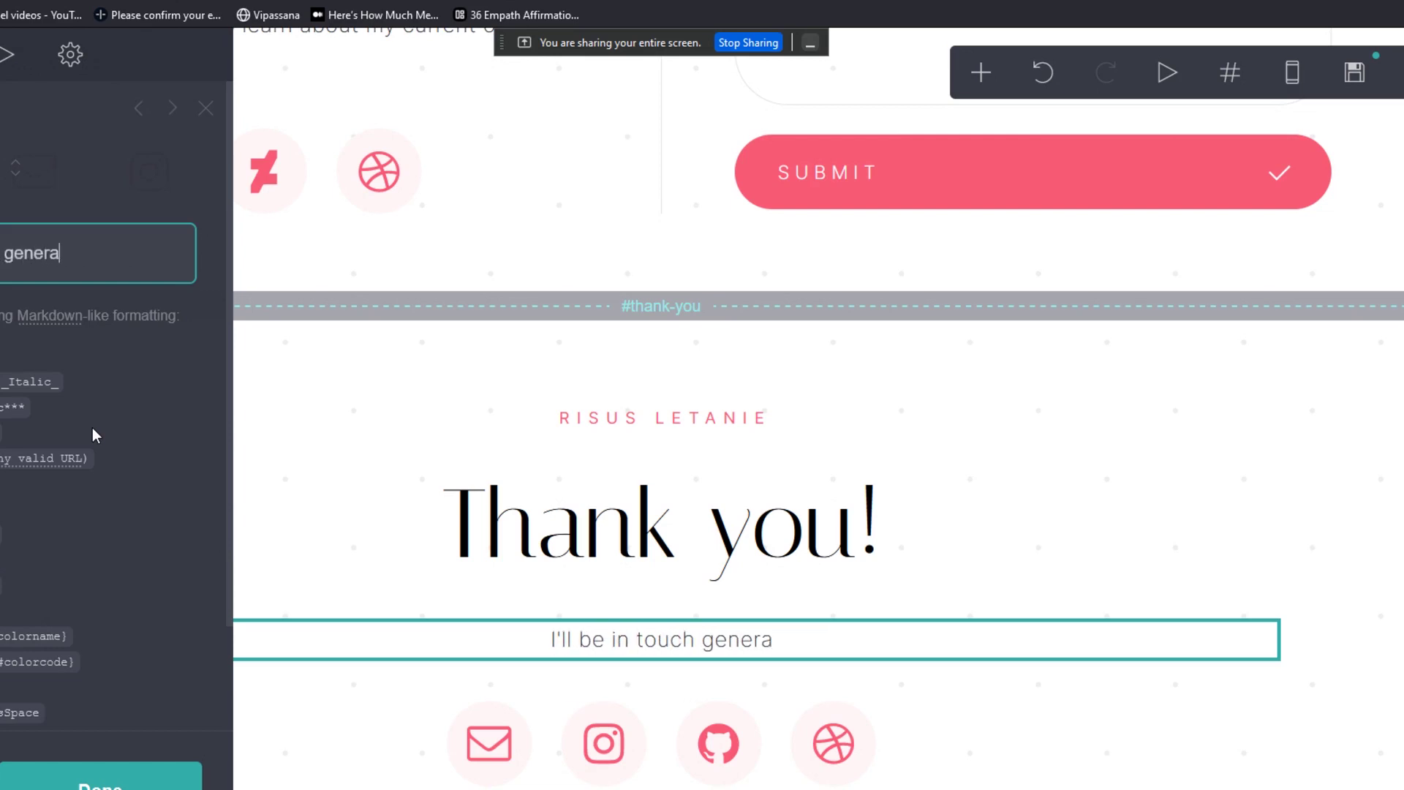
pyautogui.write('lly within 12 h')
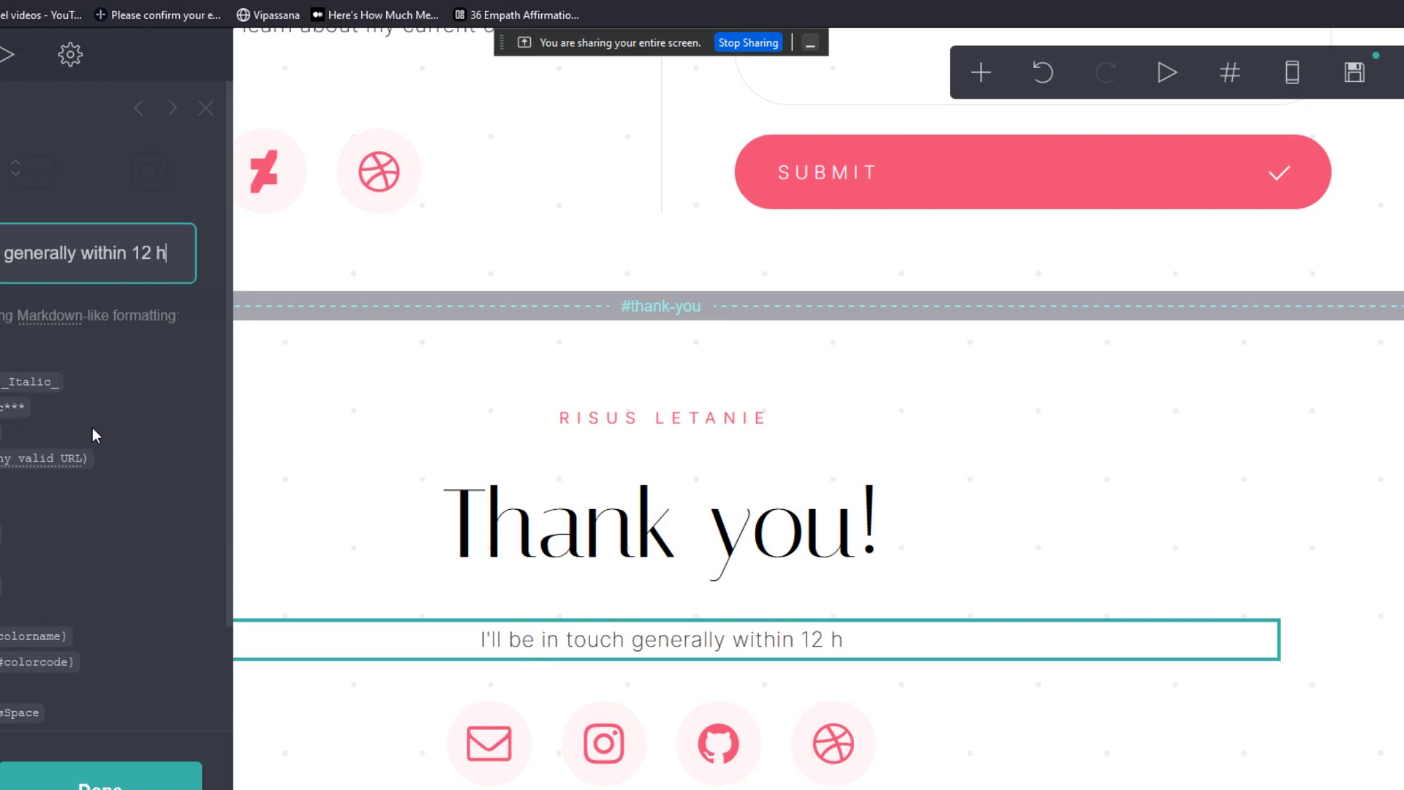
pyautogui.write('ours of filling out')
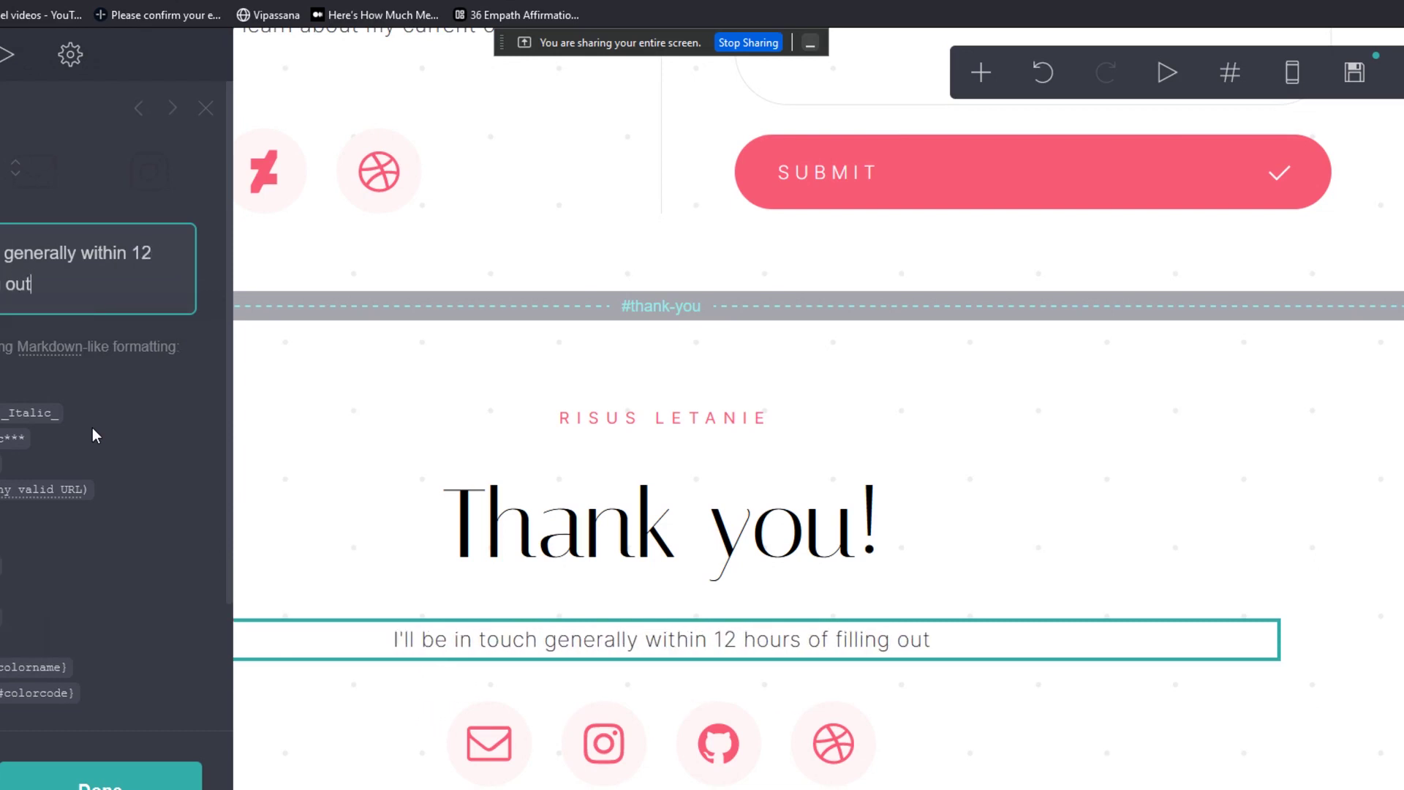
pyautogui.write(' the form. I ')
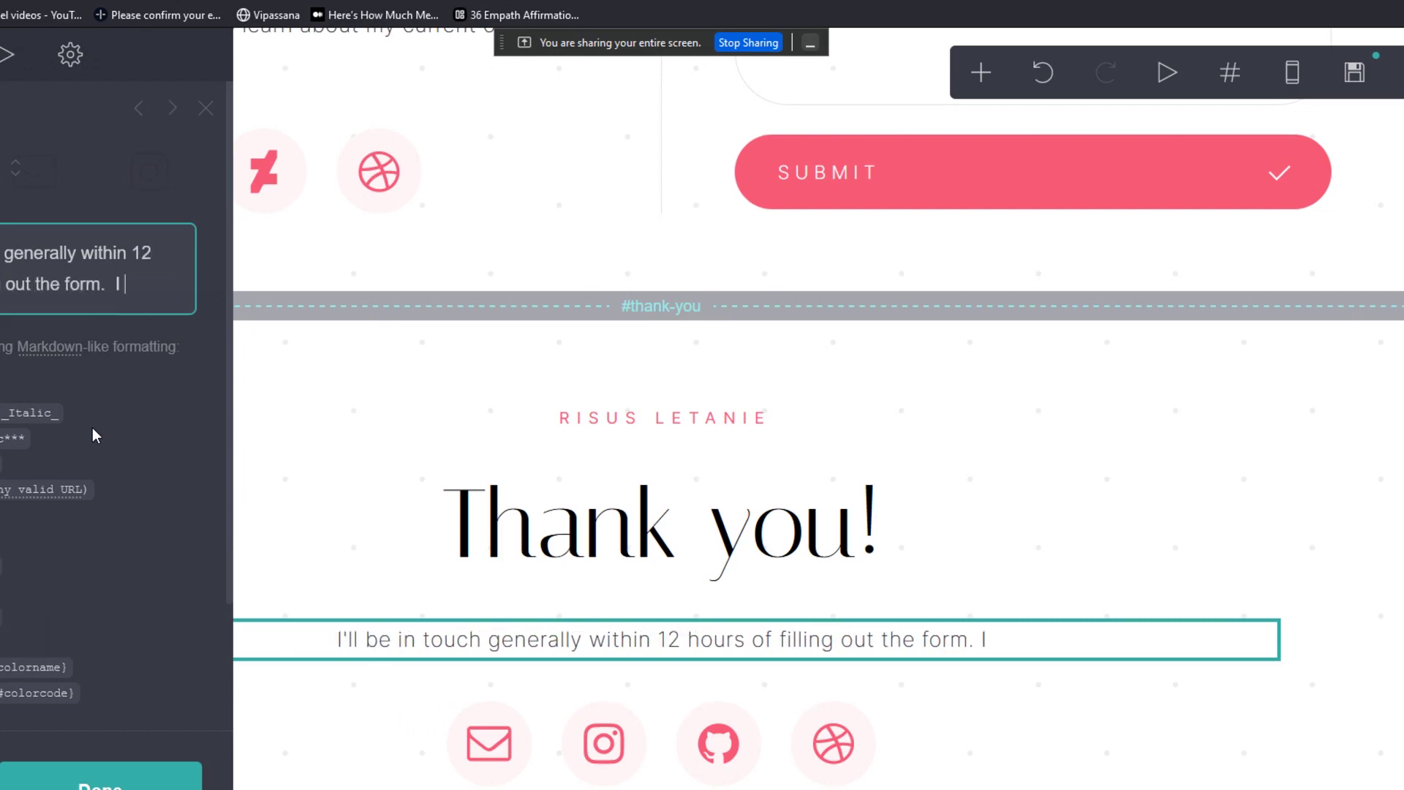
pyautogui.write('appreciatge your')
pyautogui.press('BackSpace')
pyautogui.press('BackSpace')
pyautogui.press('BackSpace')
pyautogui.press('BackSpace')
pyautogui.press('BackSpace')
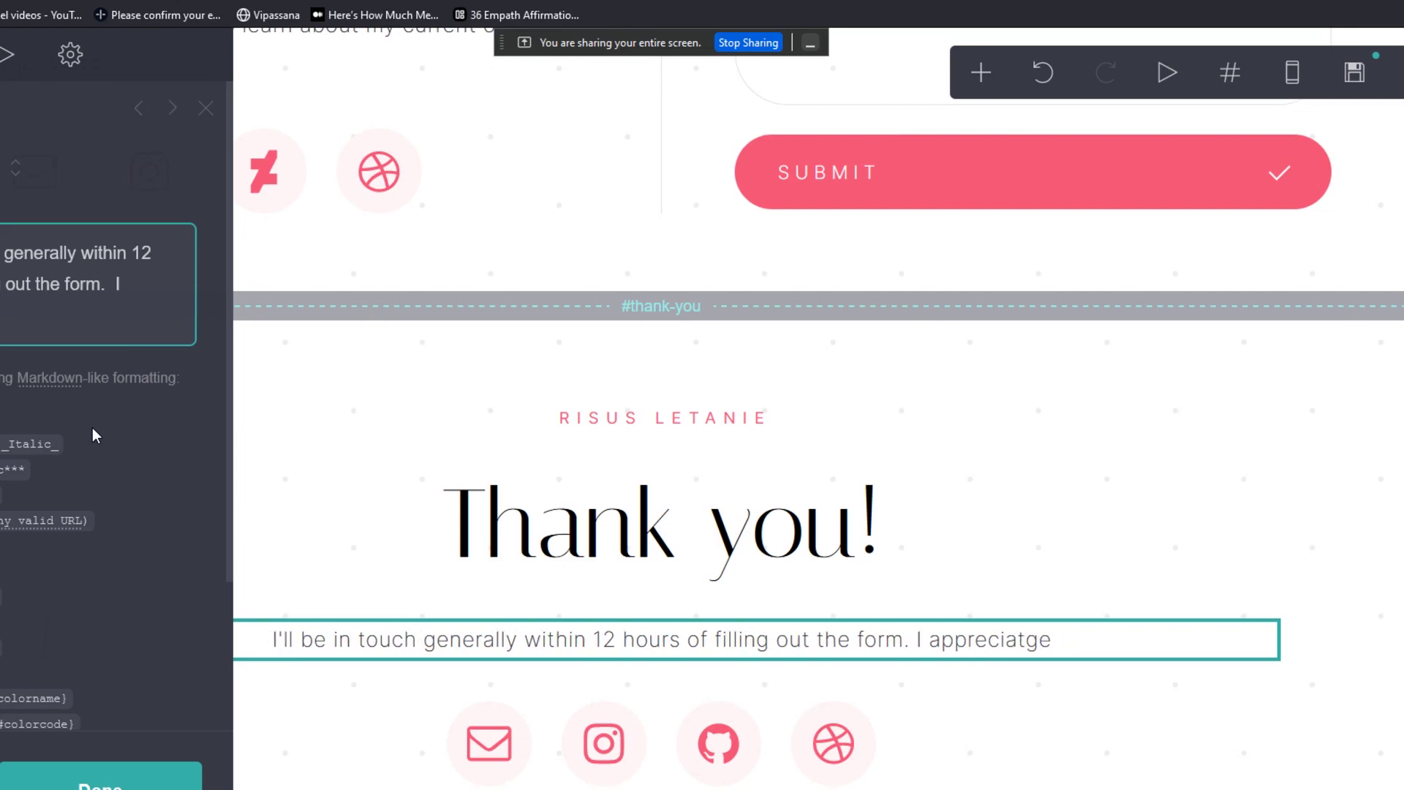
pyautogui.press('BackSpace')
pyautogui.press('BackSpace')
pyautogui.write('e you - and look')
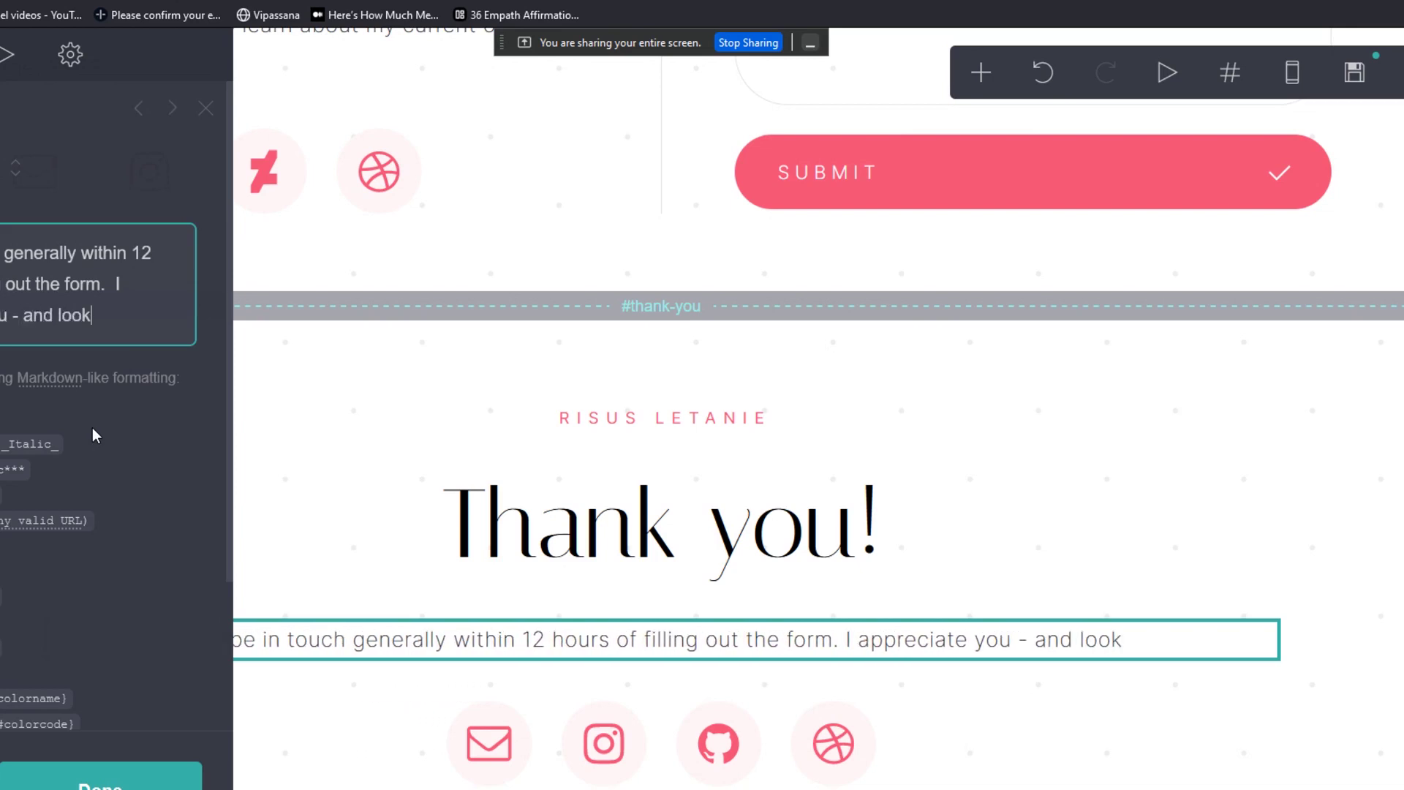
pyautogui.write(' forward to connec')
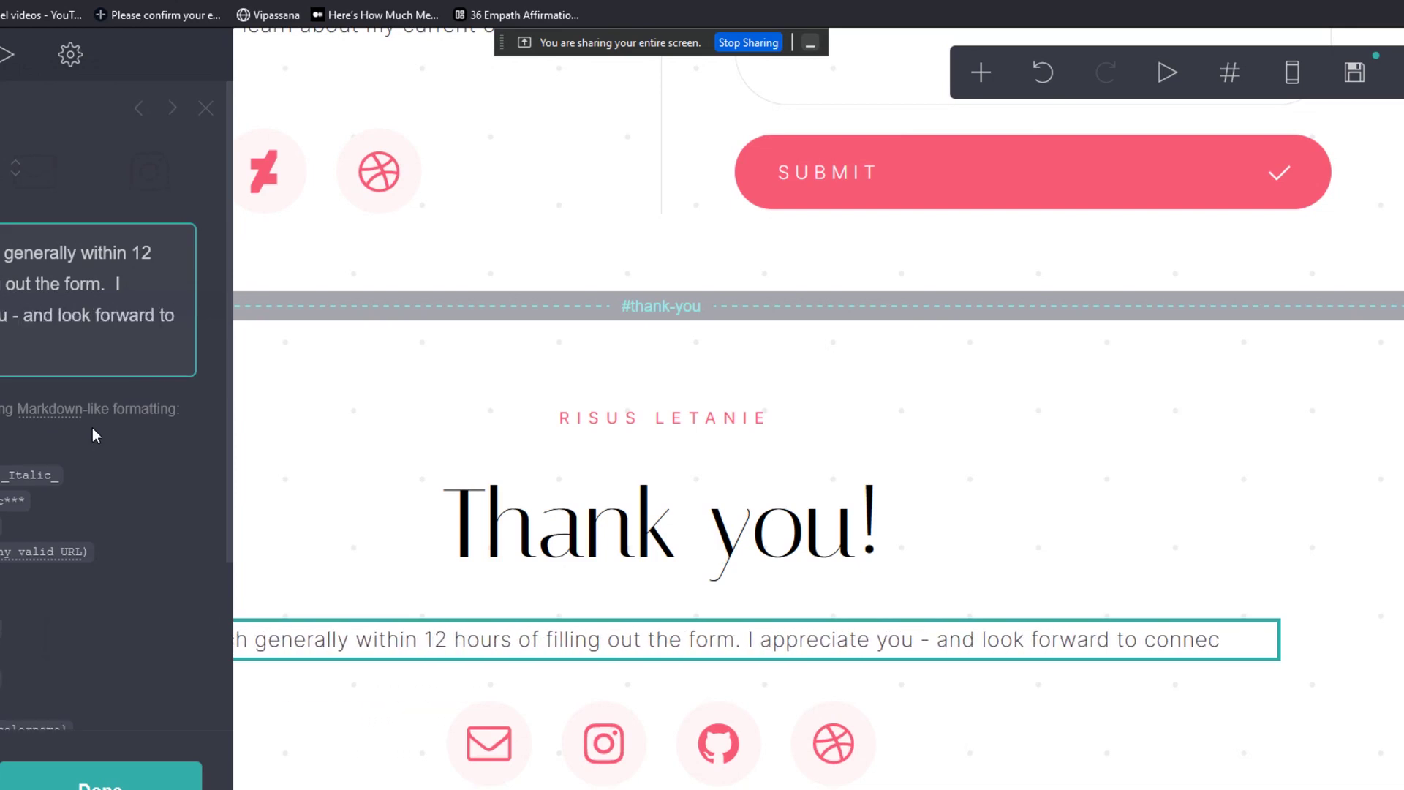
pyautogui.write('ting soon!')
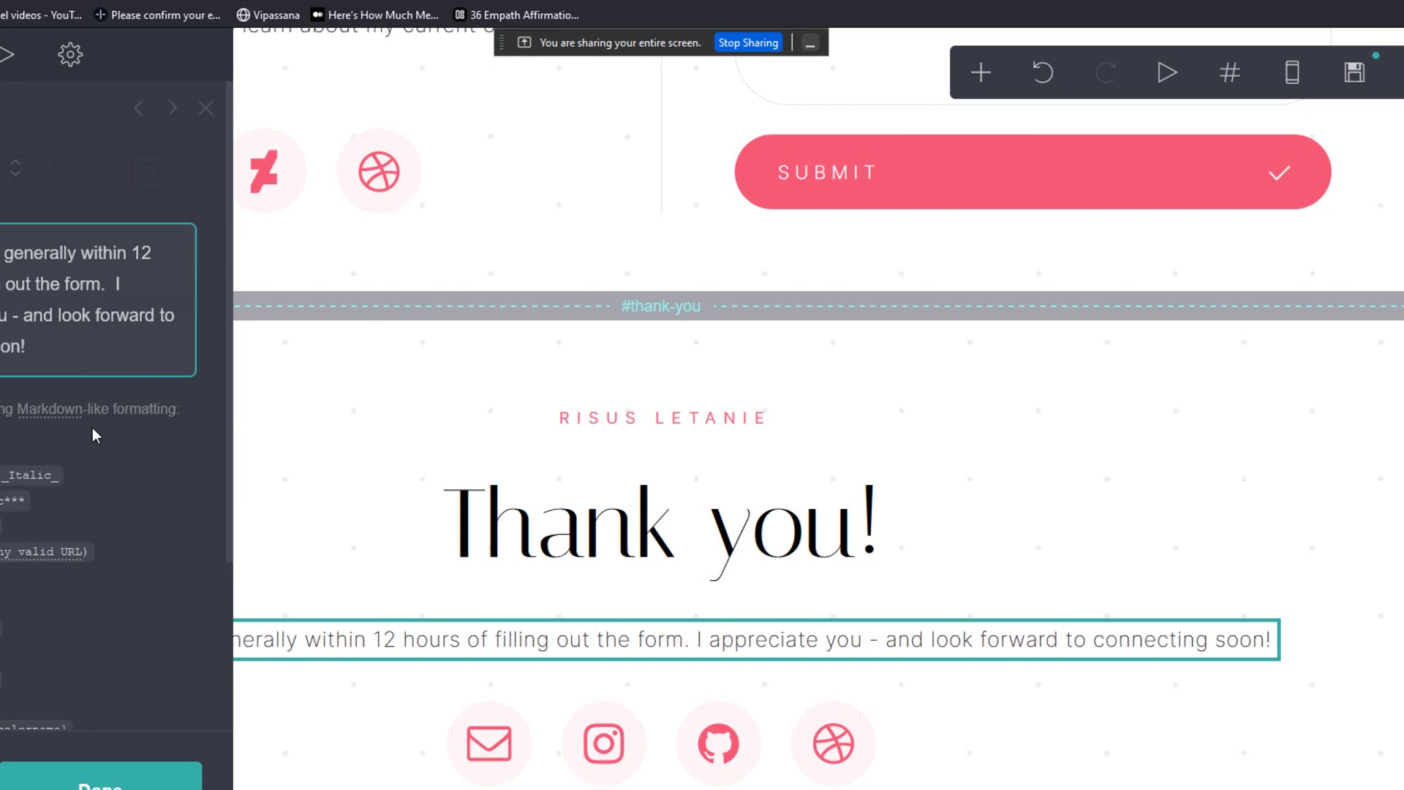
# Swap the fourth social icon under the thank-you message from Dribbble to DoorDash.
pyautogui.click(100, 779)
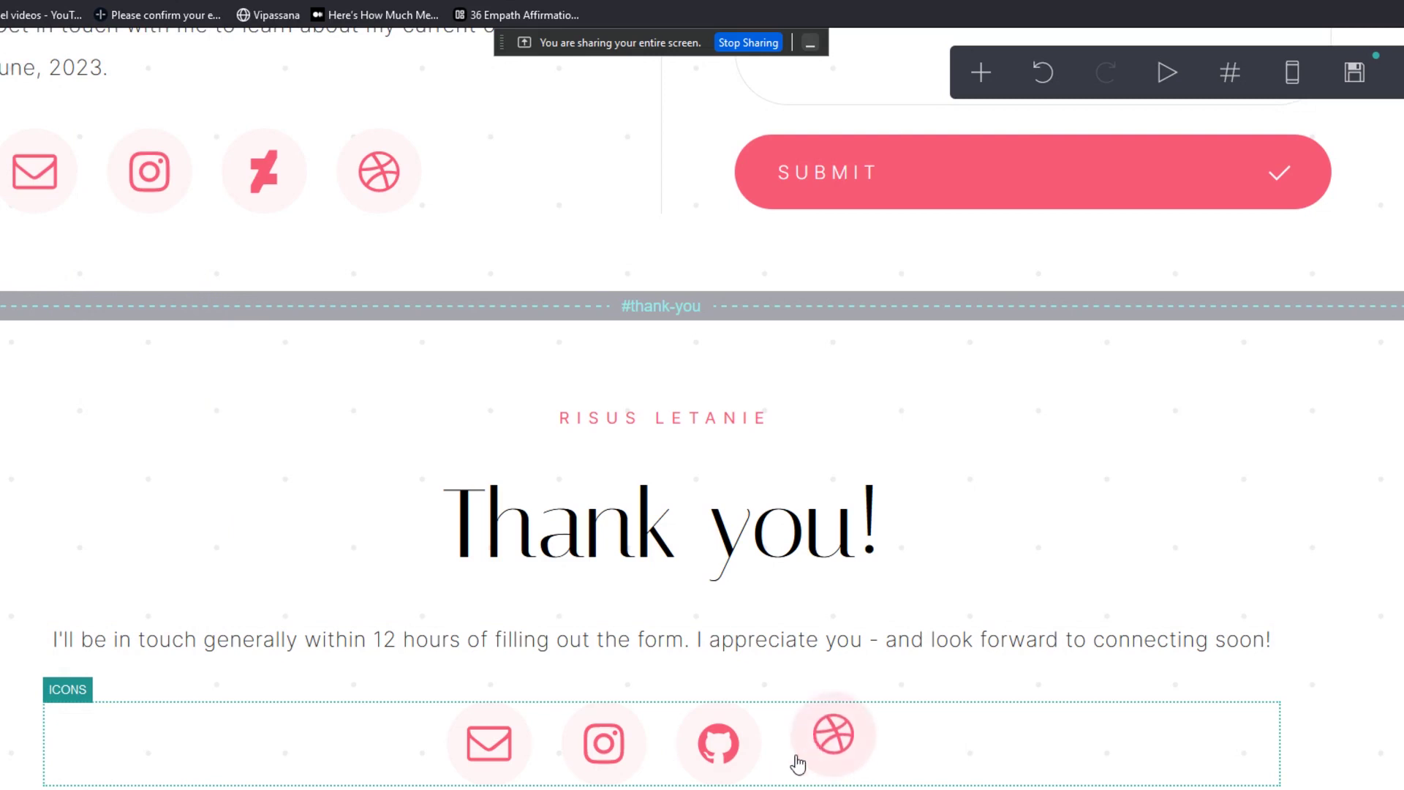
pyautogui.click(775, 764)
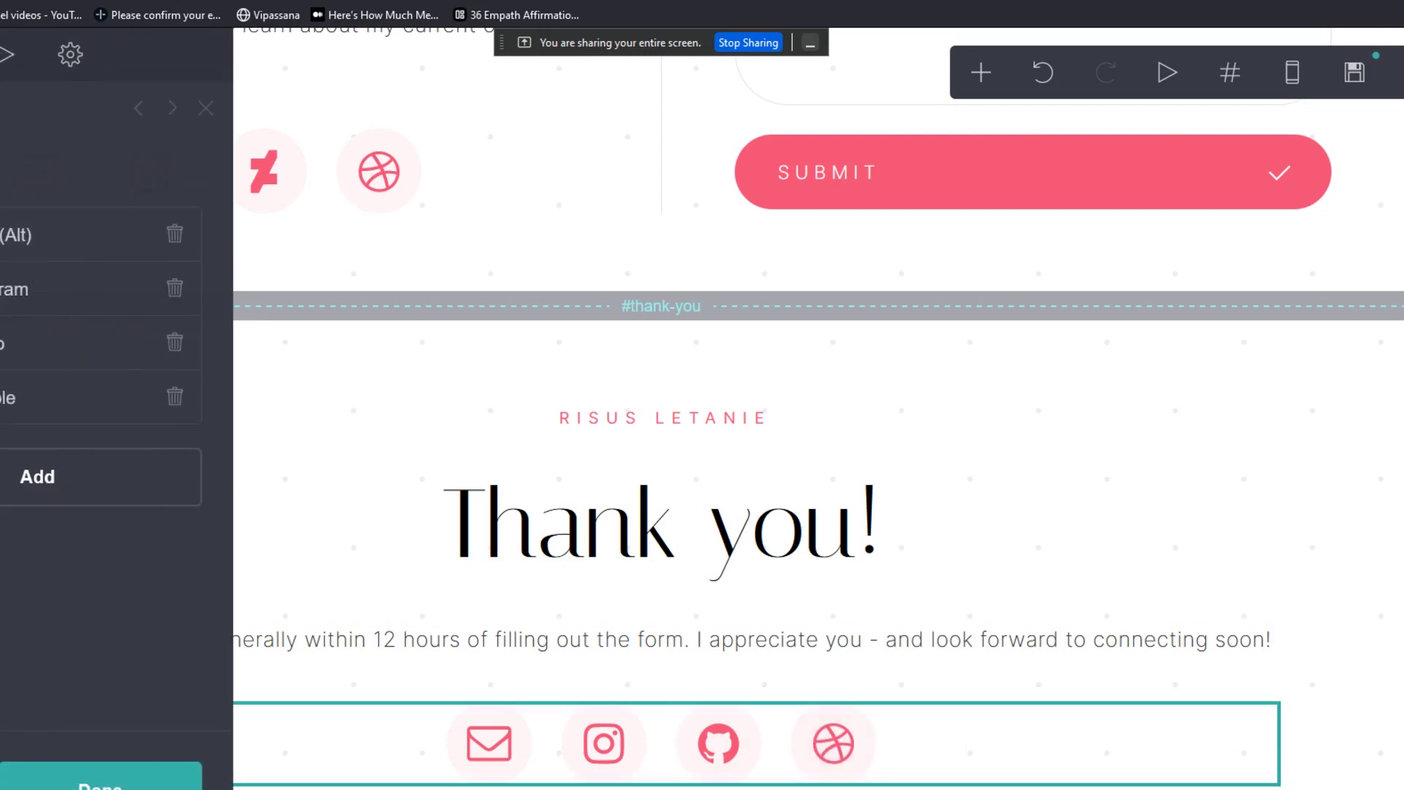
pyautogui.click(60, 410)
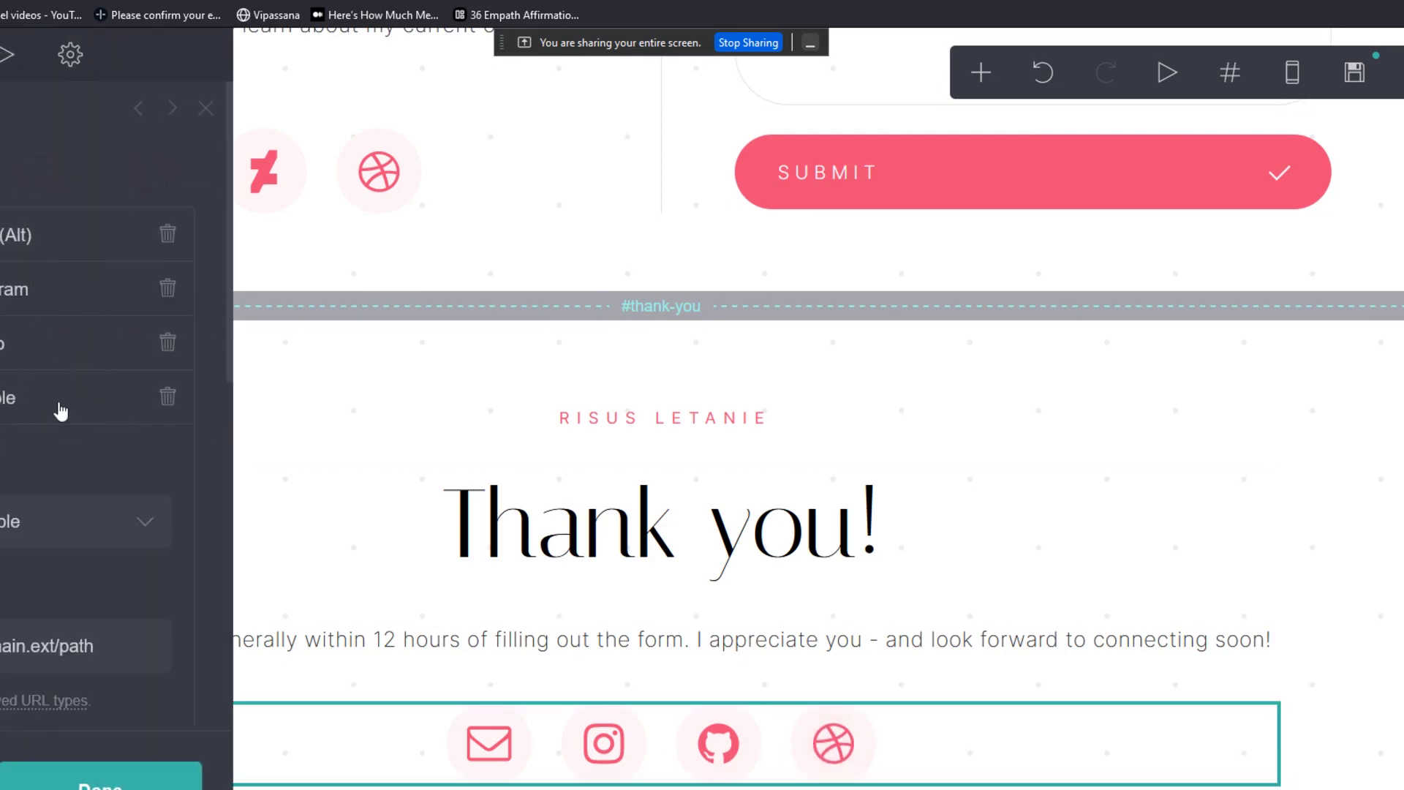
pyautogui.click(85, 532)
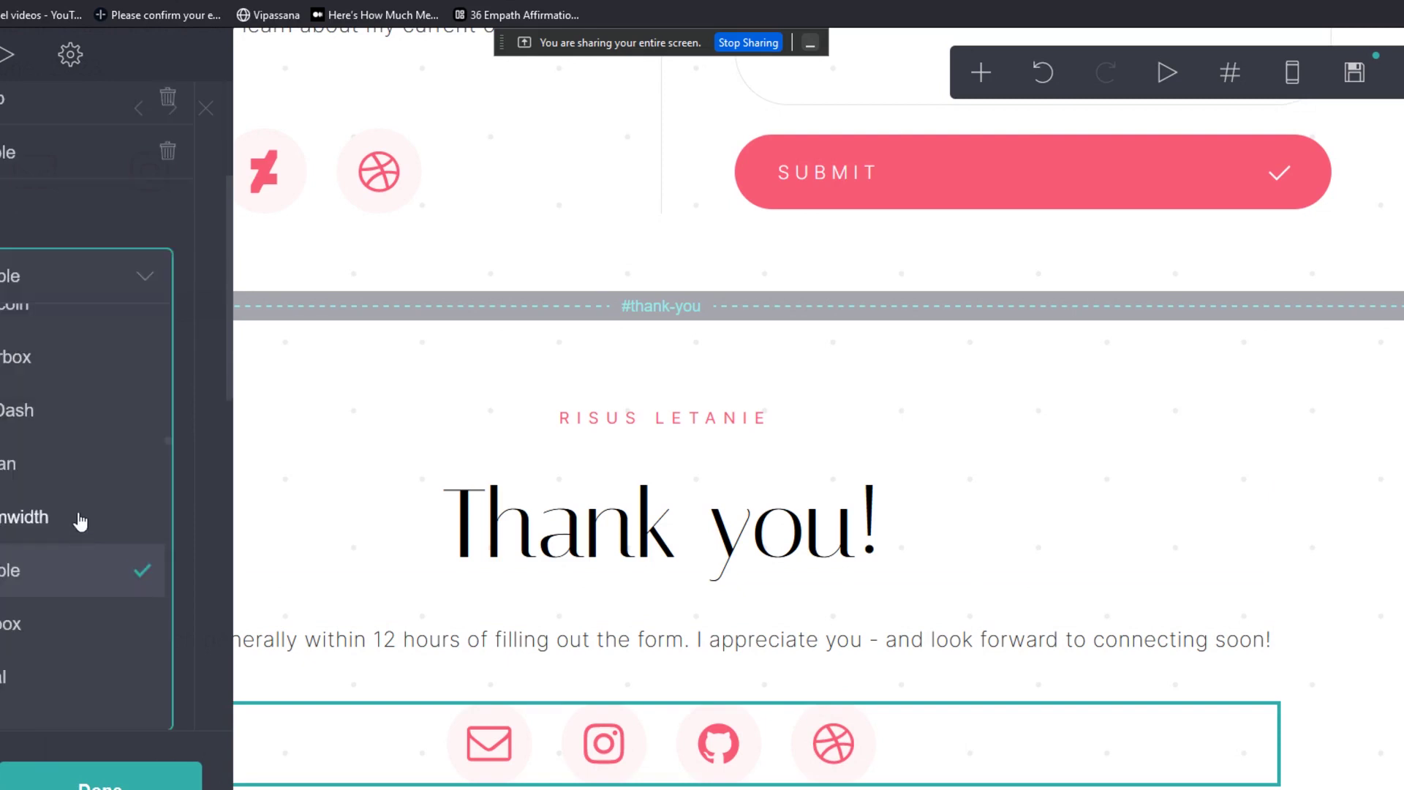
pyautogui.click(62, 410)
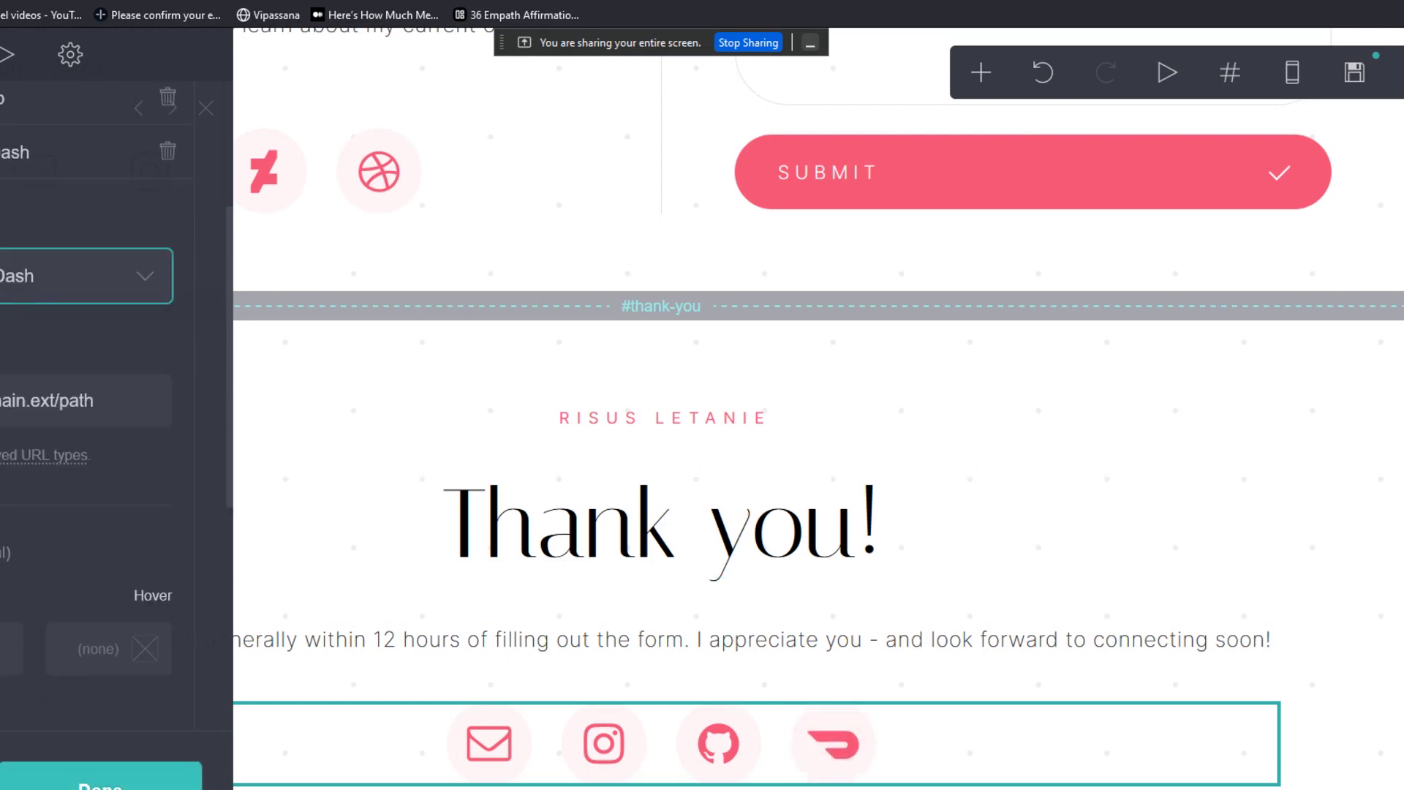
pyautogui.click(183, 778)
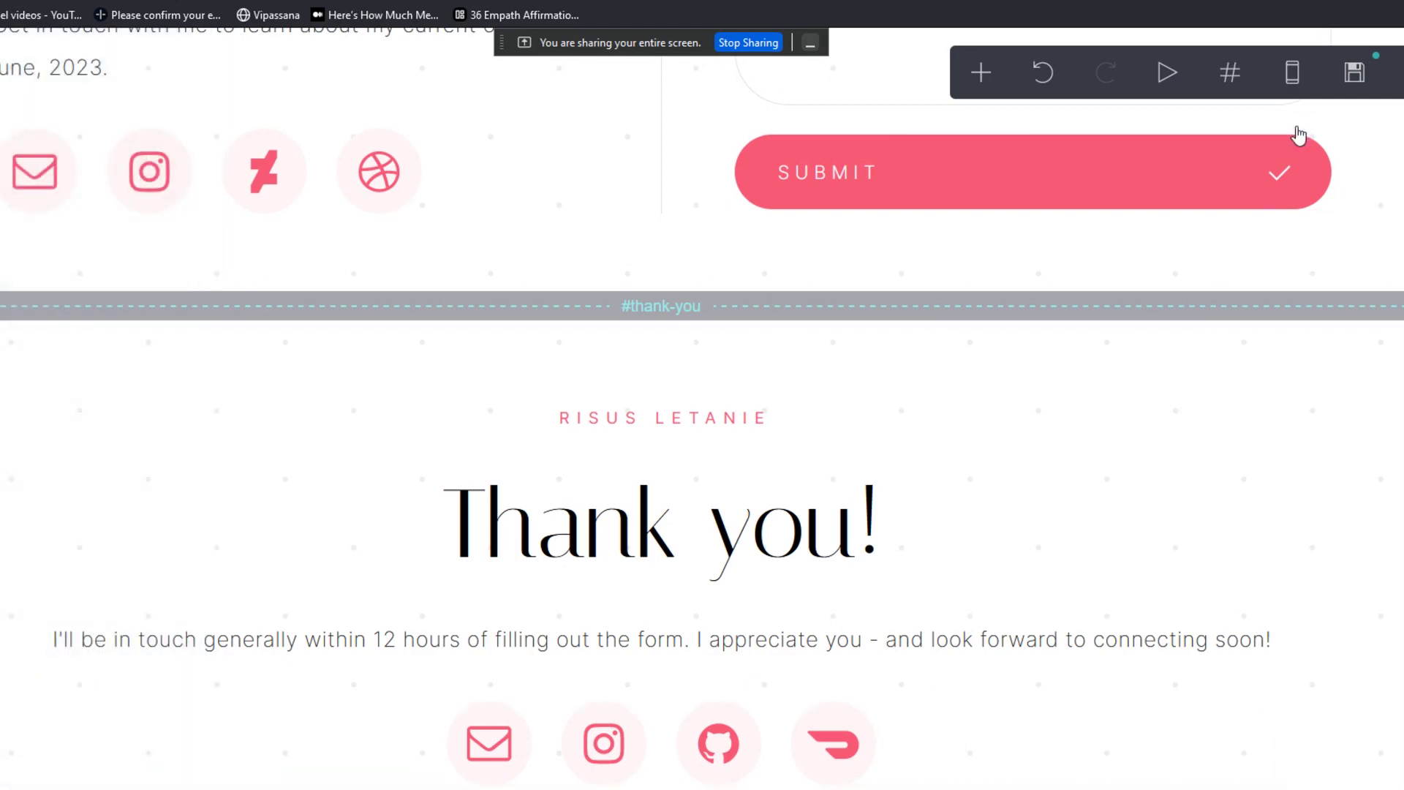
# In the publish settings, enter a site title and set the description to 'example'.
pyautogui.click(1354, 72)
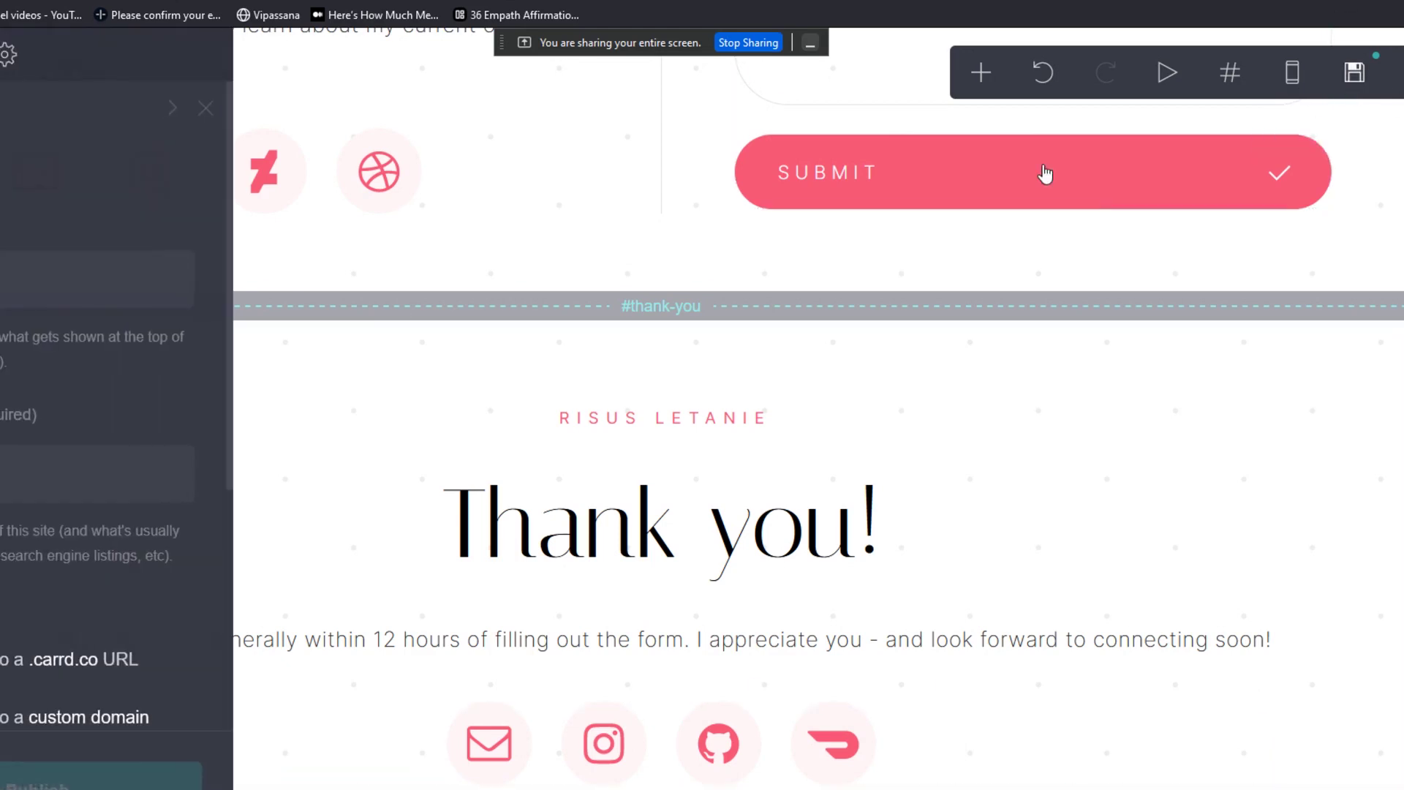
pyautogui.click(125, 266)
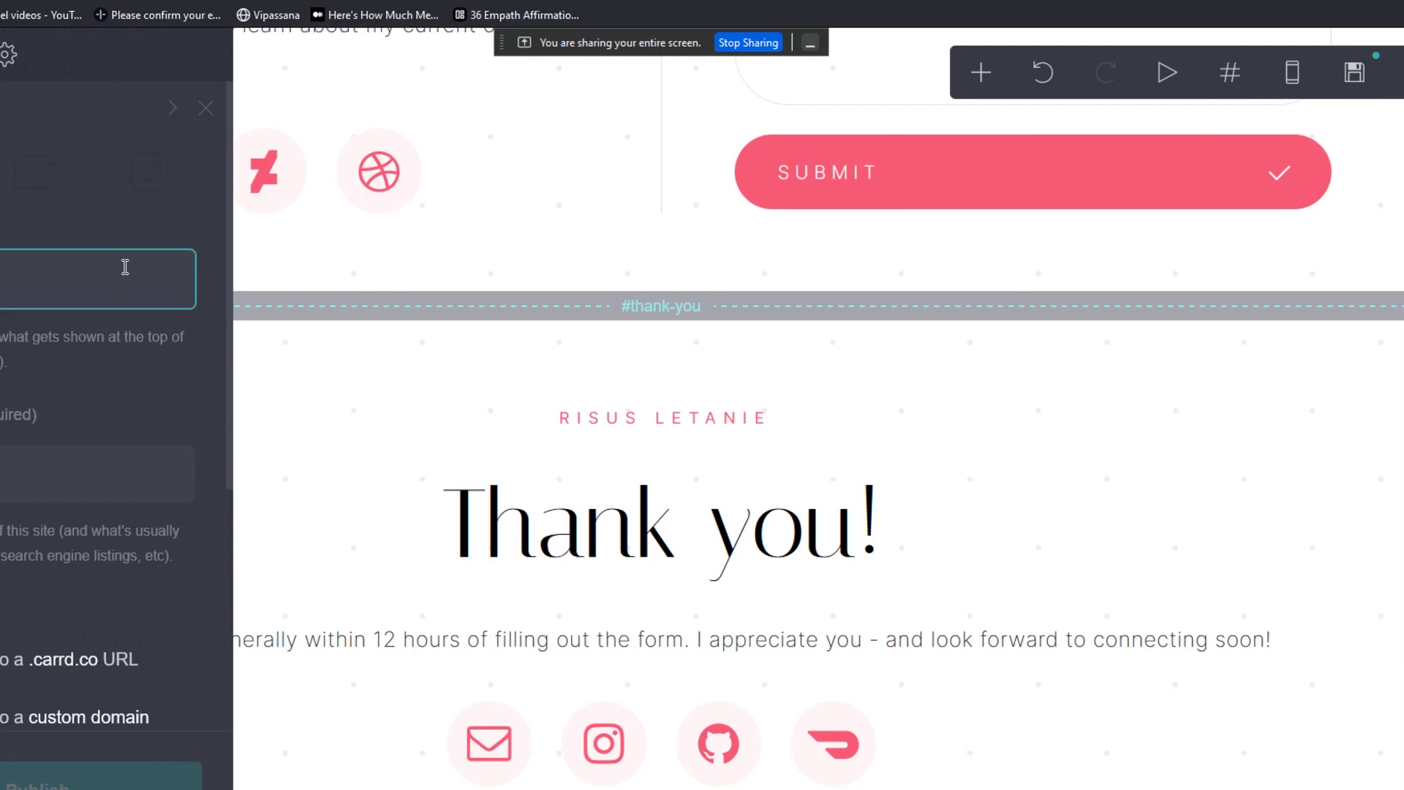
pyautogui.write('e')
pyautogui.click(88, 470)
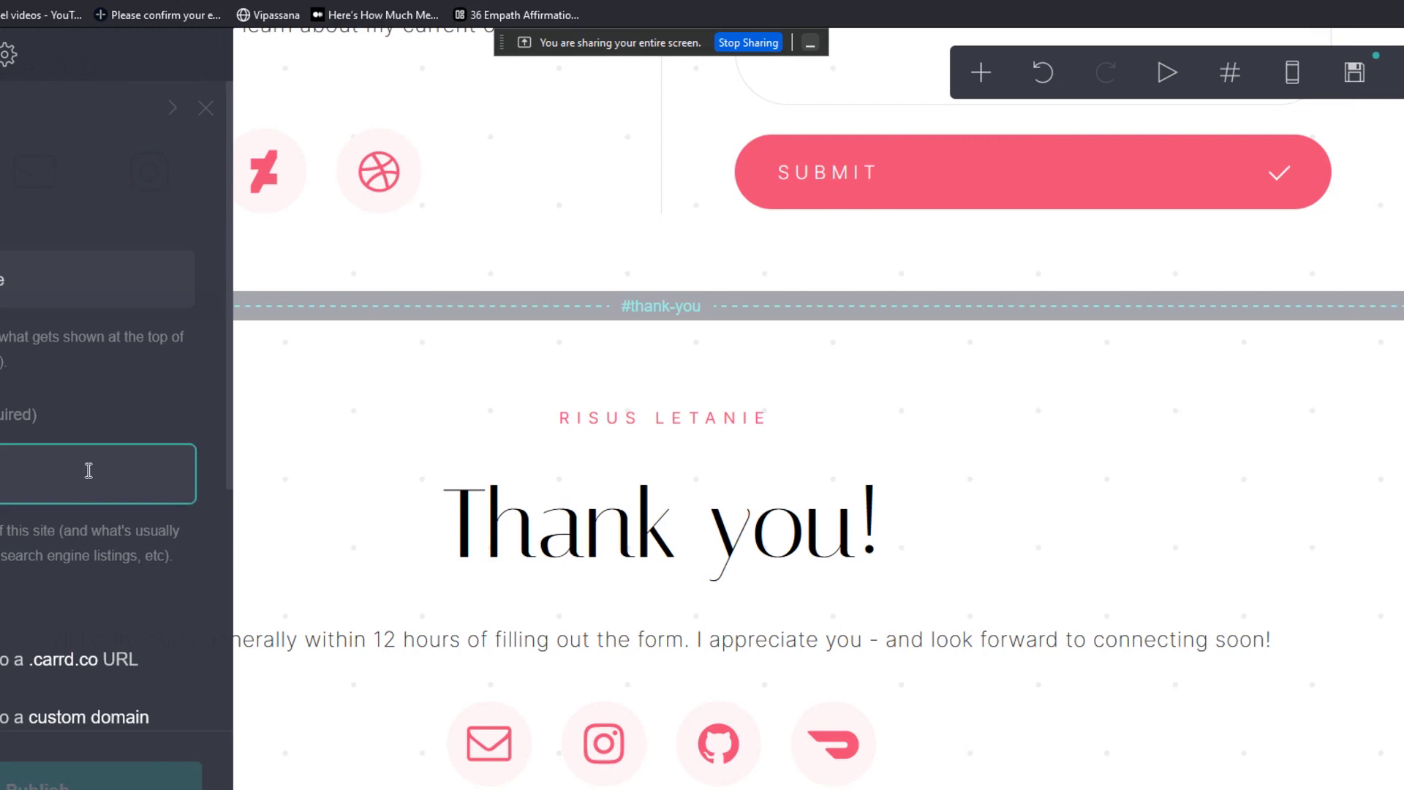
pyautogui.write('example')
pyautogui.moveTo(225, 362); pyautogui.dragTo(223, 570)
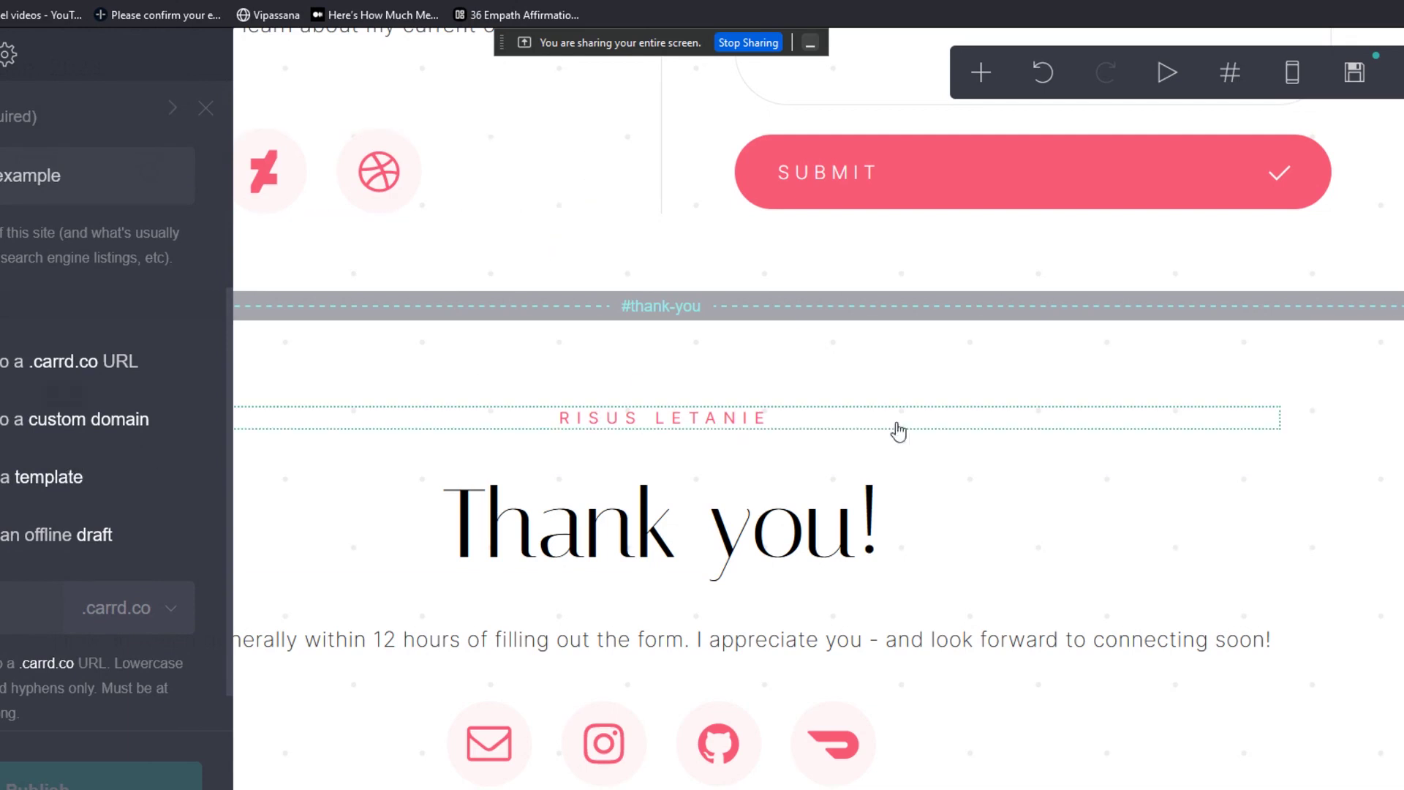
# Replace the RISUS LETANIE label above Thank you! with the site owner's name.
pyautogui.click(695, 421)
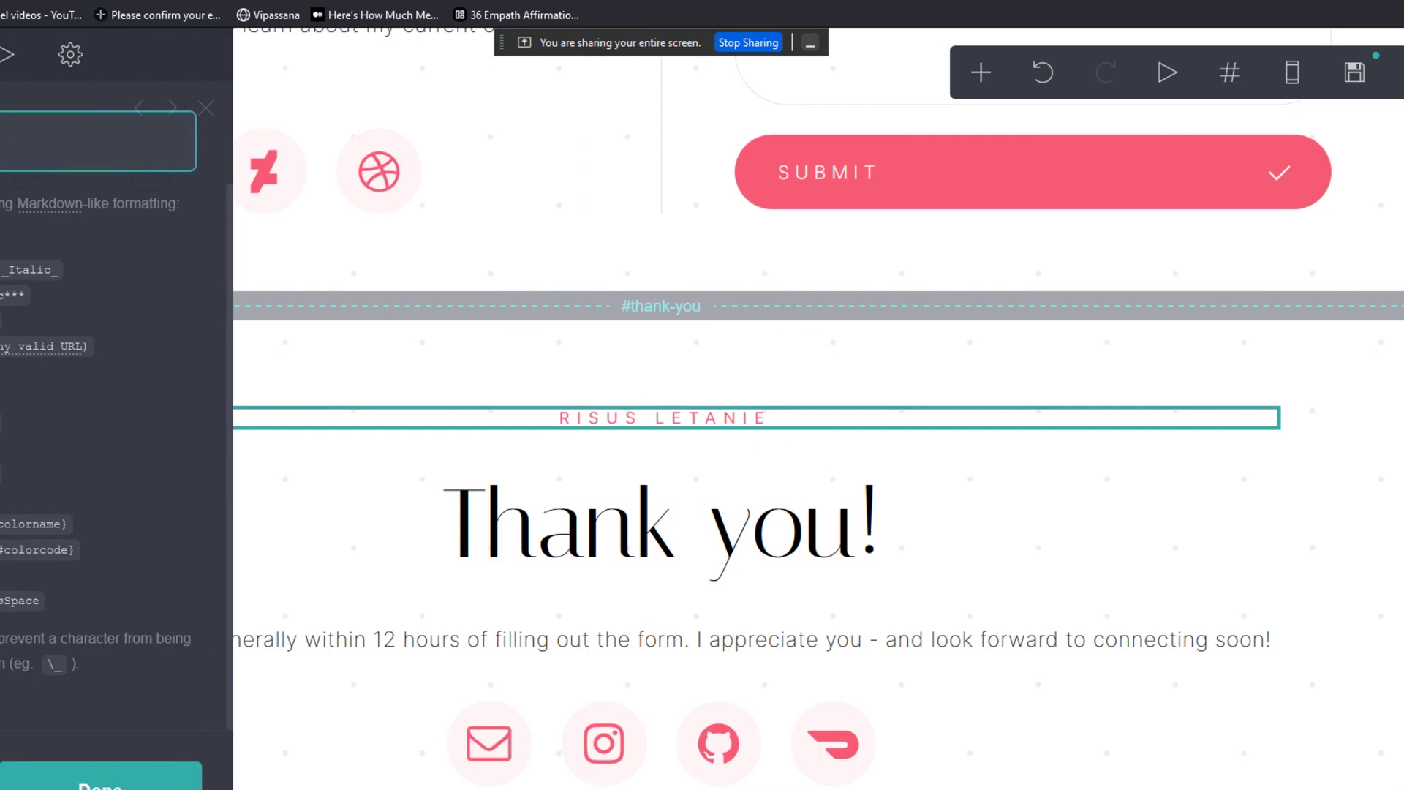
pyautogui.write('R')
pyautogui.press('BackSpace')
pyautogui.write('IAN')
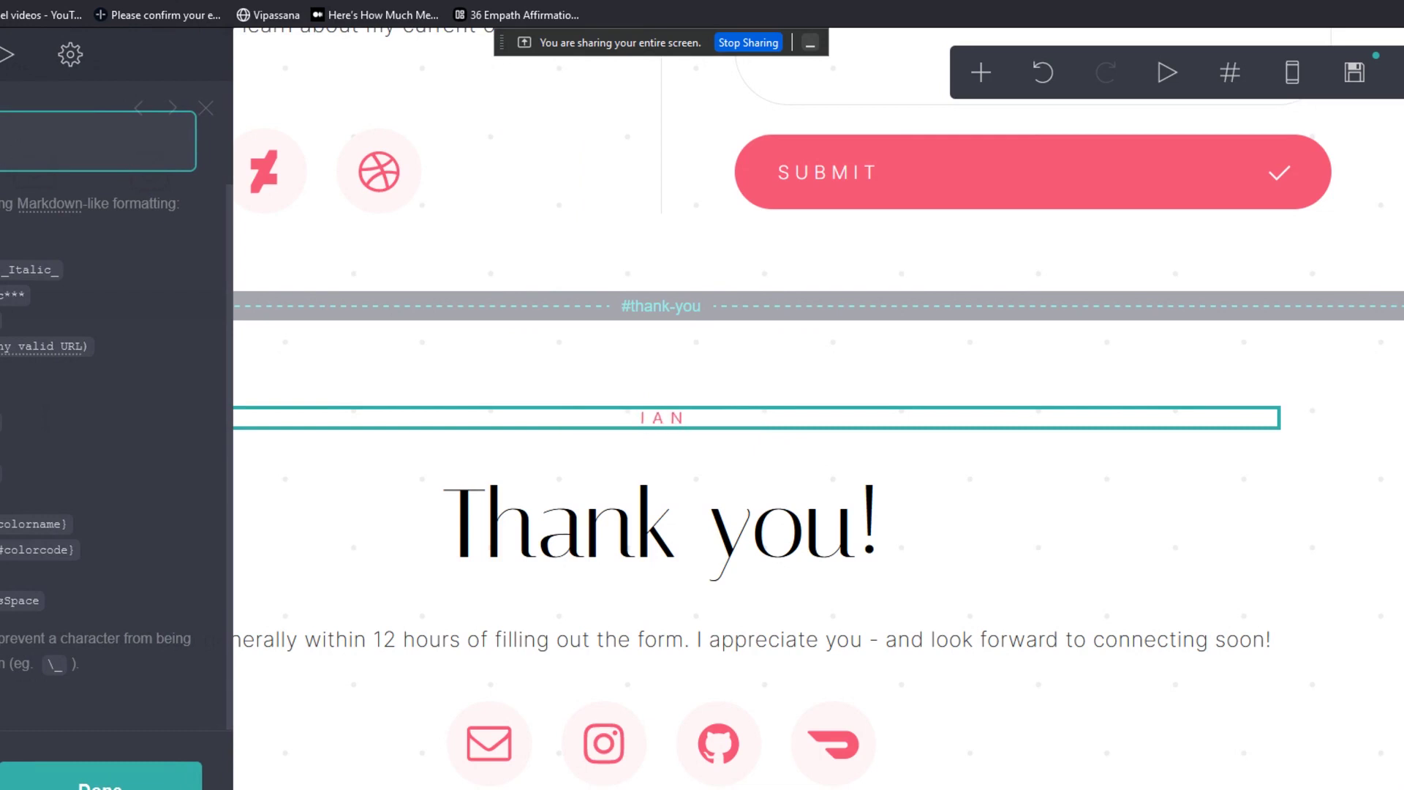
pyautogui.write(' ROSS')
pyautogui.click(100, 775)
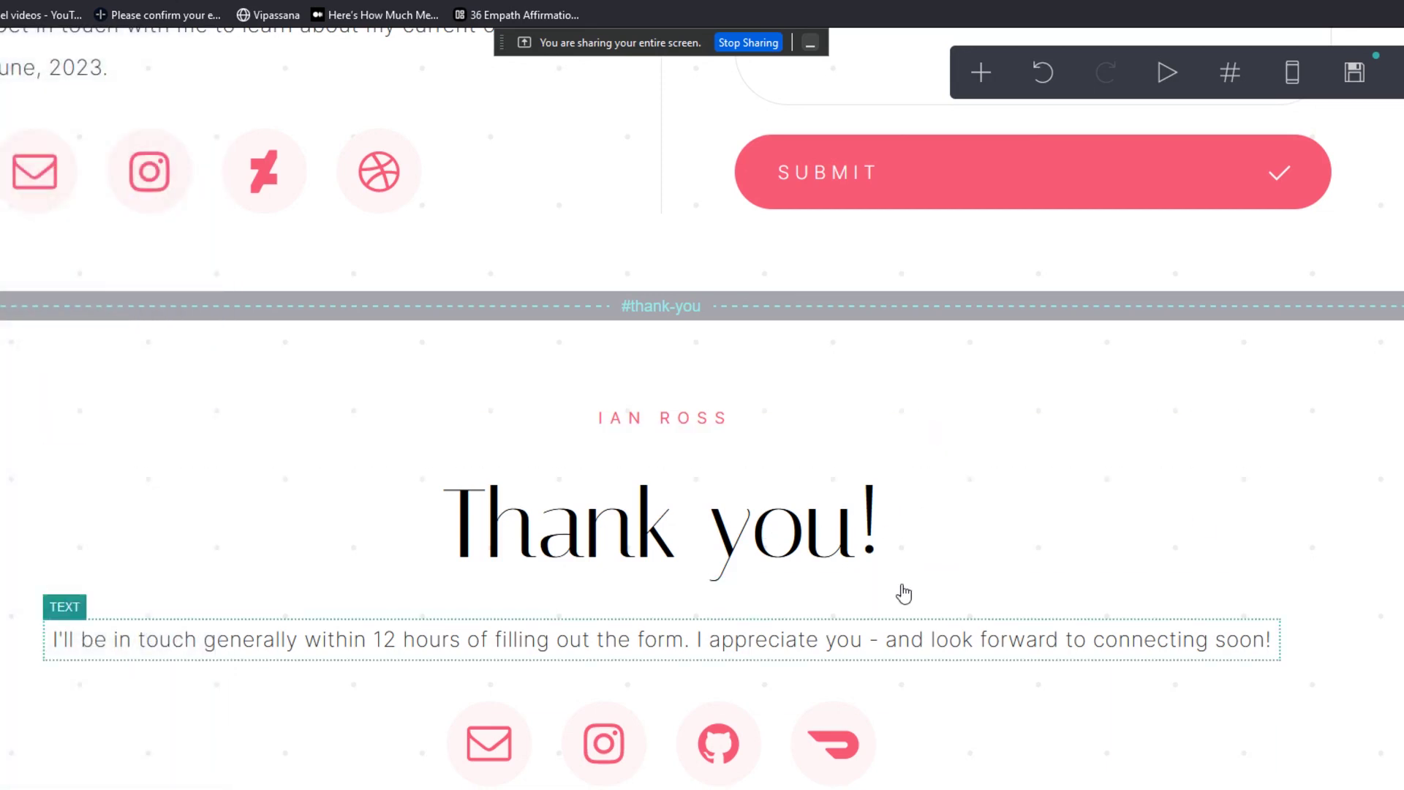
pyautogui.scroll(6, 702, 408)
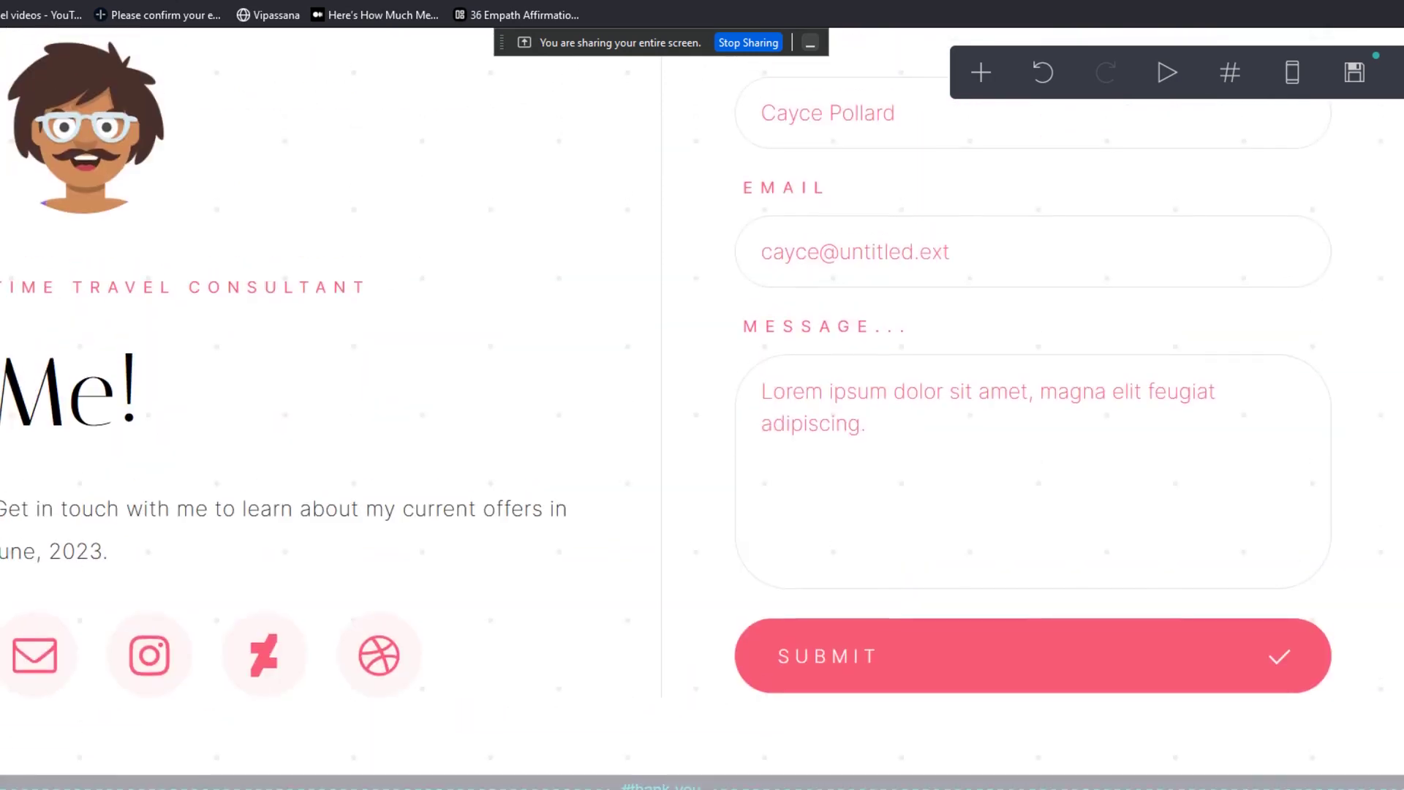
# Save the page to reopen the publish panel and select the .carrd.co address field.
pyautogui.scroll(-4, 702, 408)
pyautogui.scroll(5, 1285, 235)
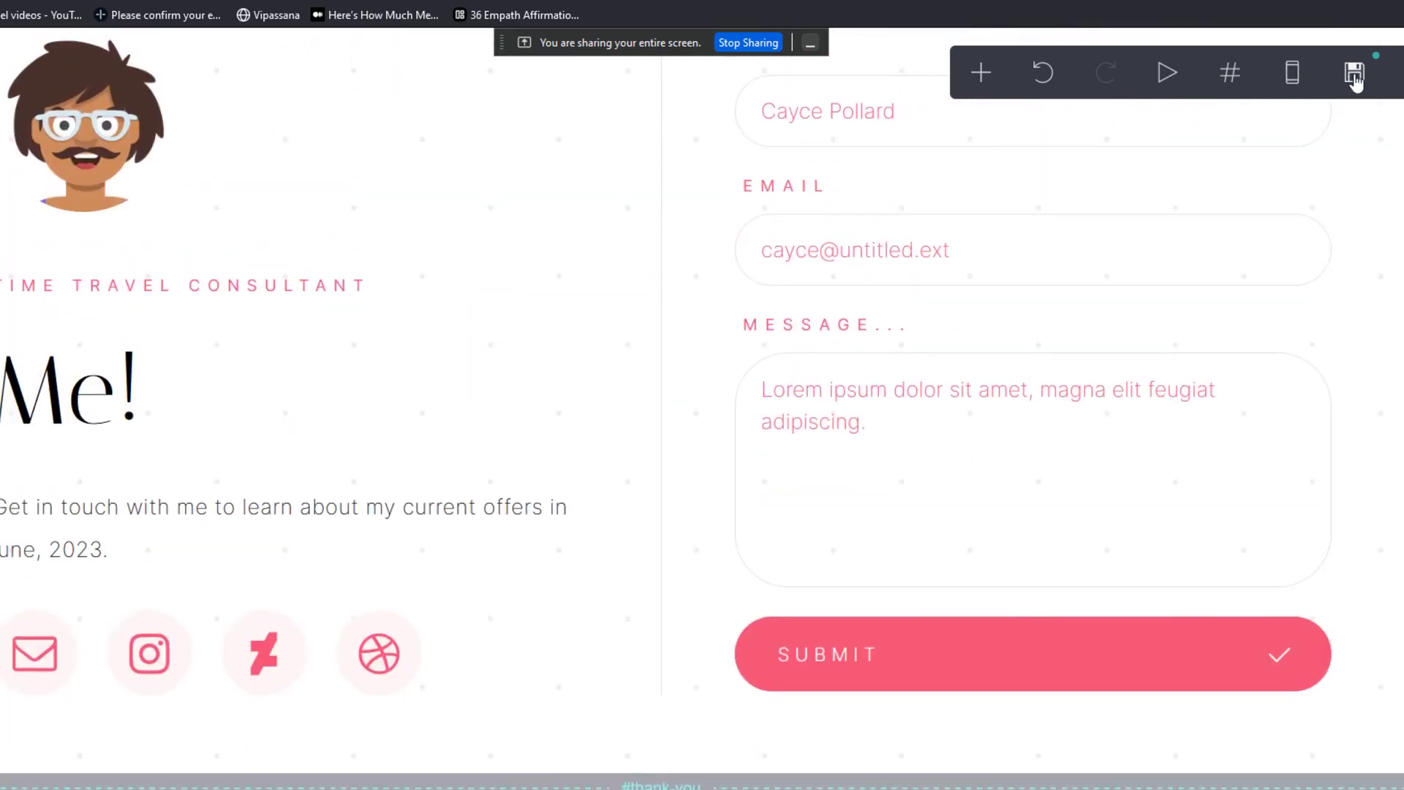
pyautogui.click(1354, 71)
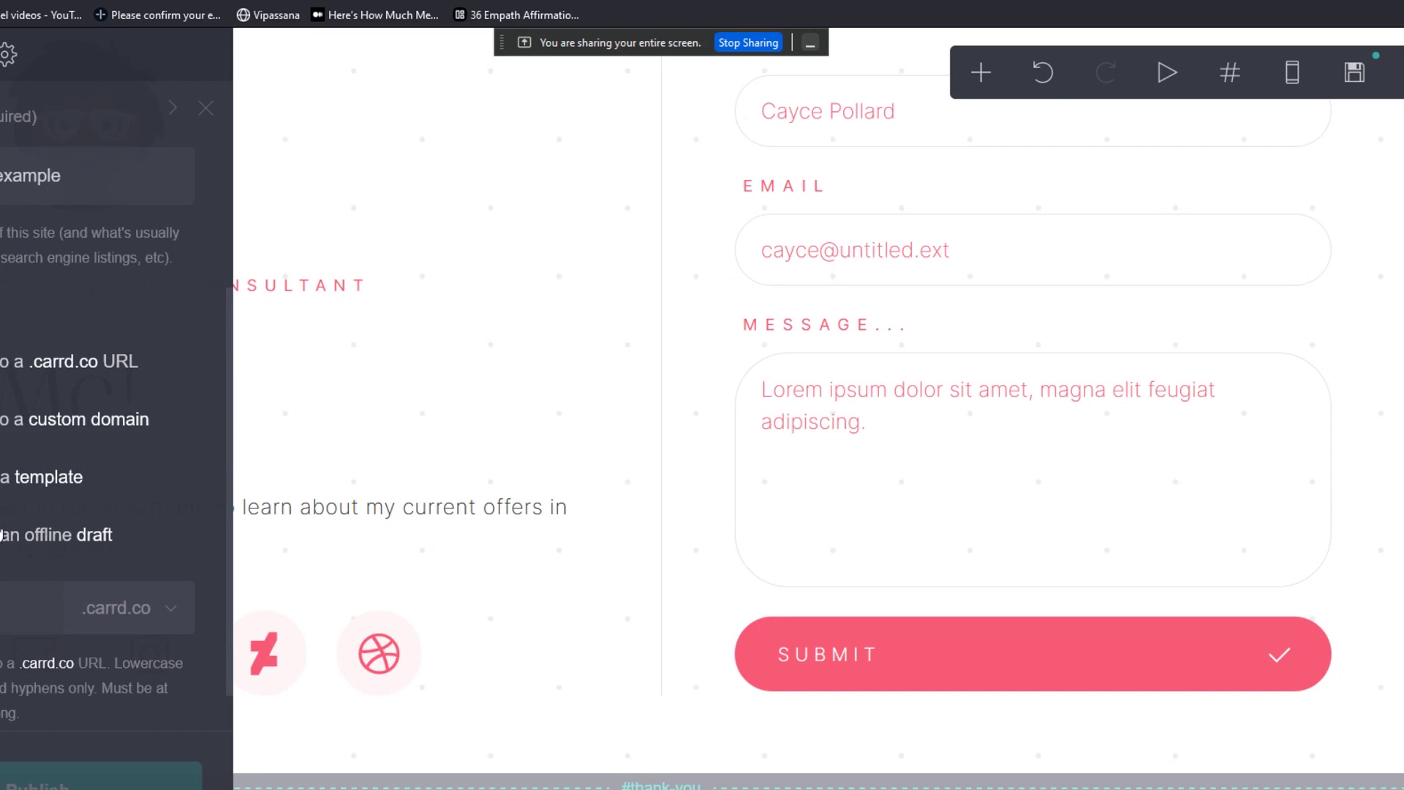
pyautogui.click(29, 608)
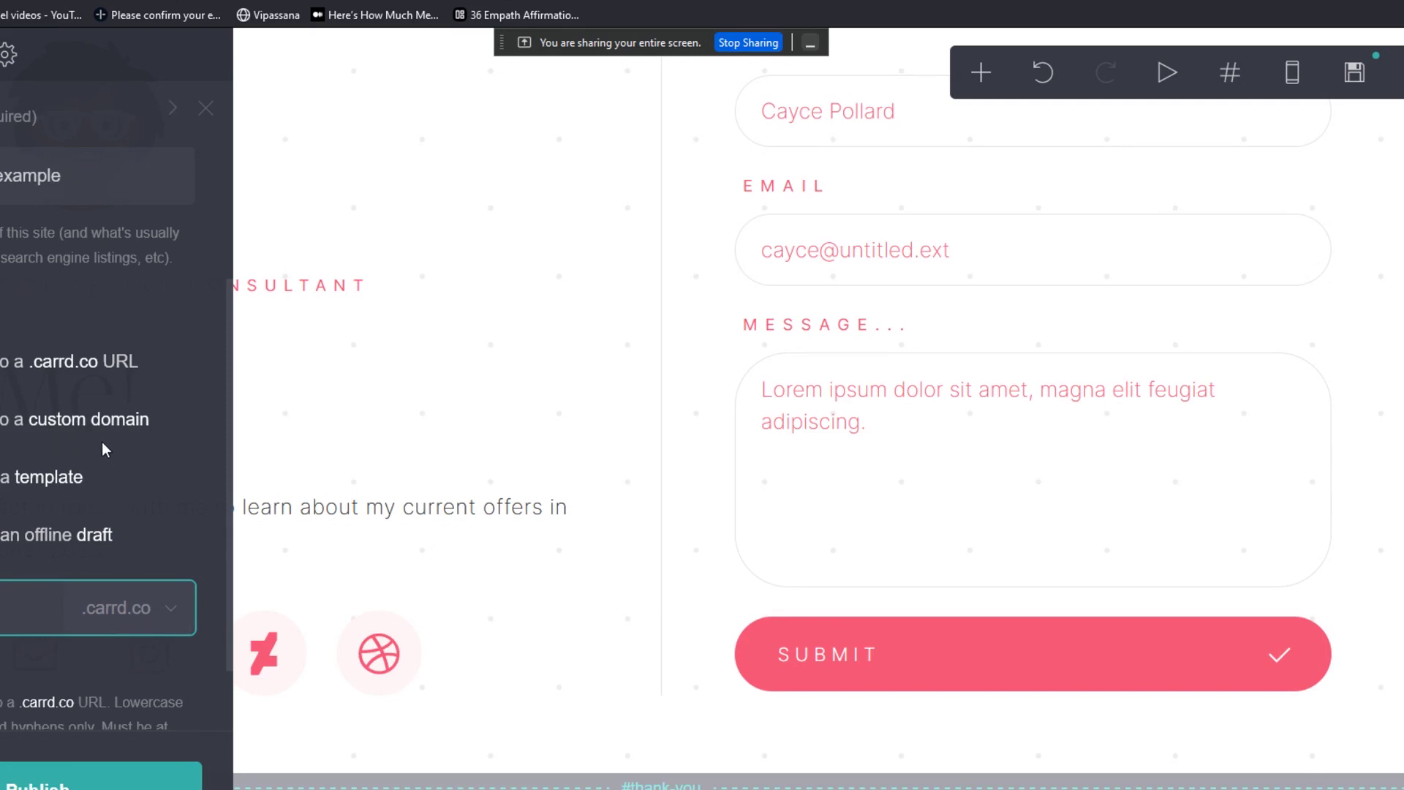
# Publish the site to the contactian.carrd.co subdomain.
pyautogui.click(102, 779)
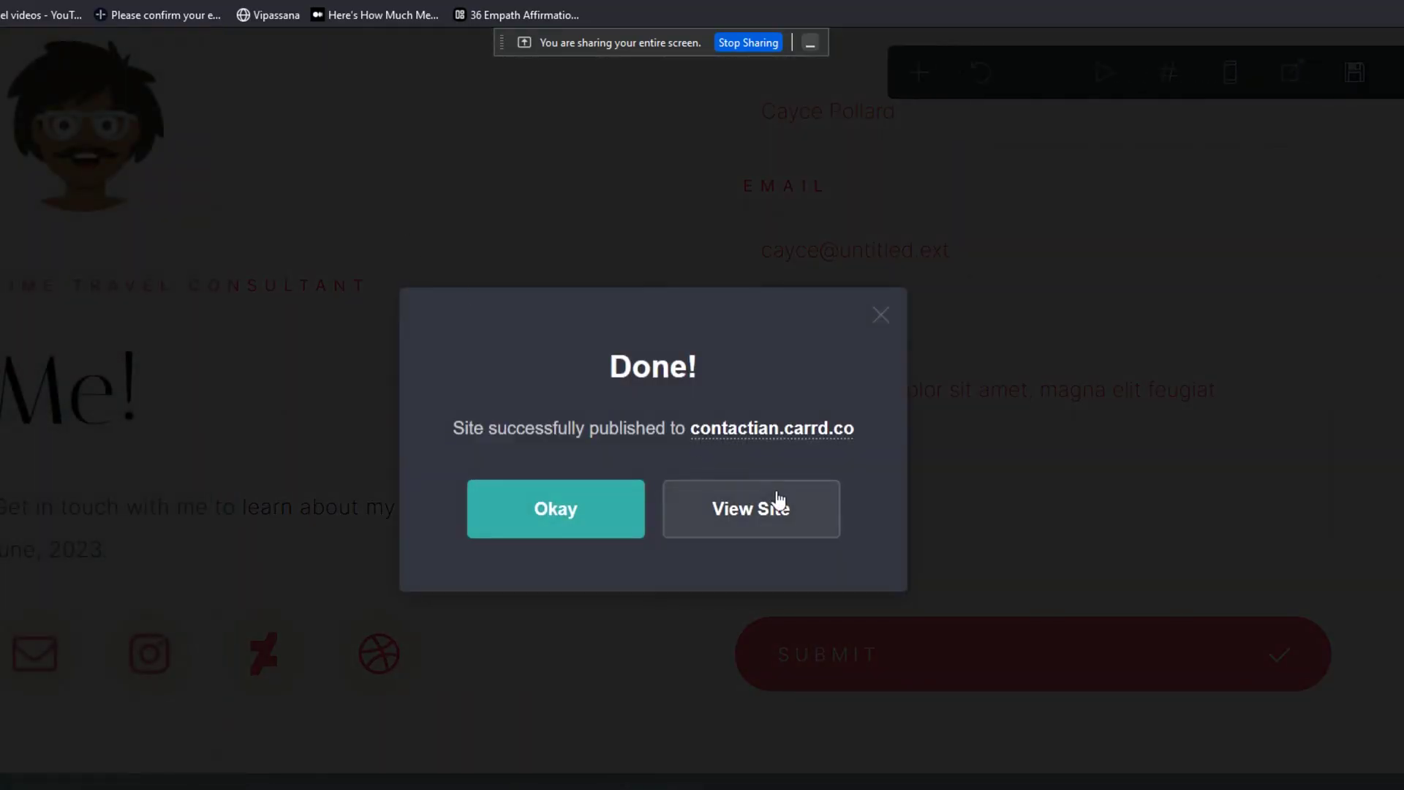
# View the newly published contact page live and place the cursor in its required Name field.
pyautogui.click(769, 508)
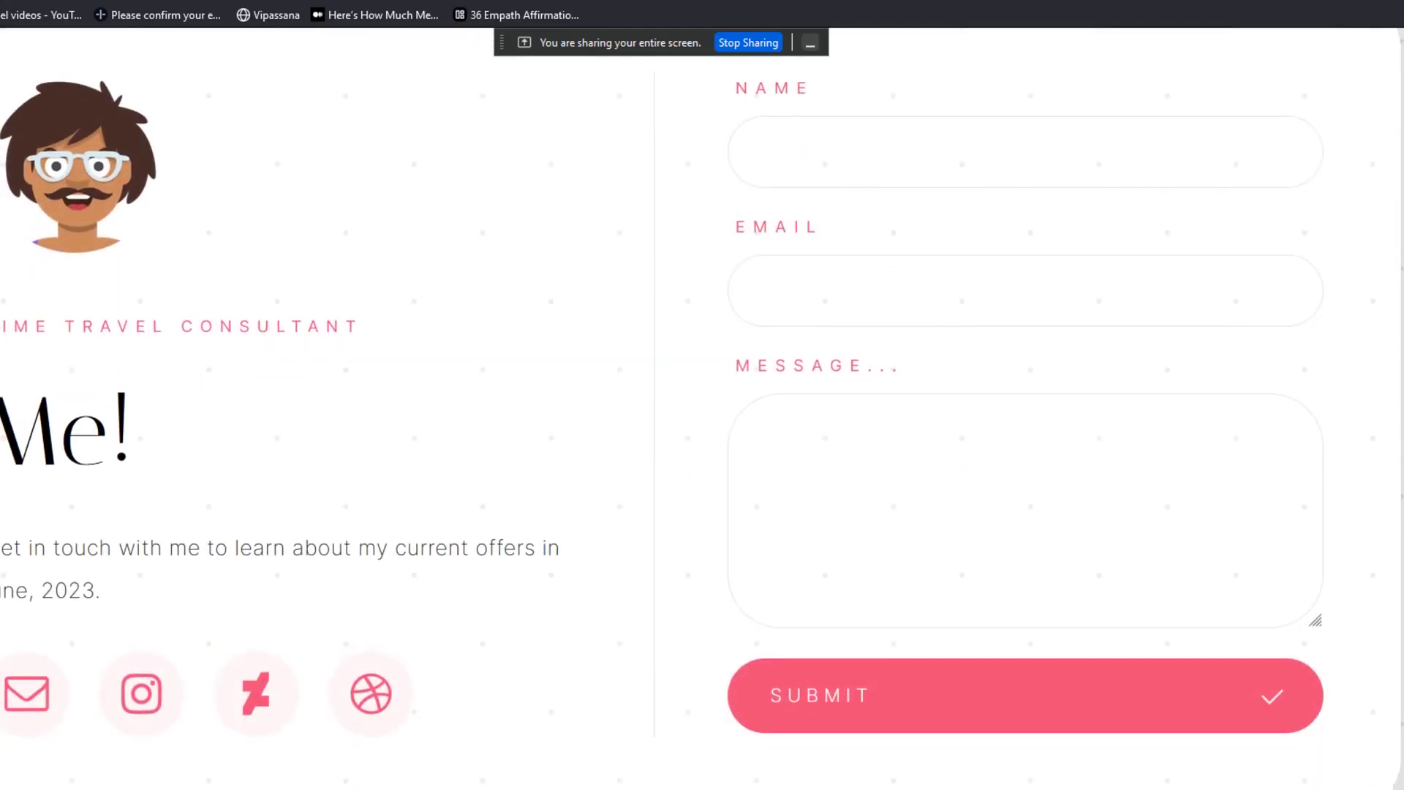
pyautogui.scroll(1, 1124, 251)
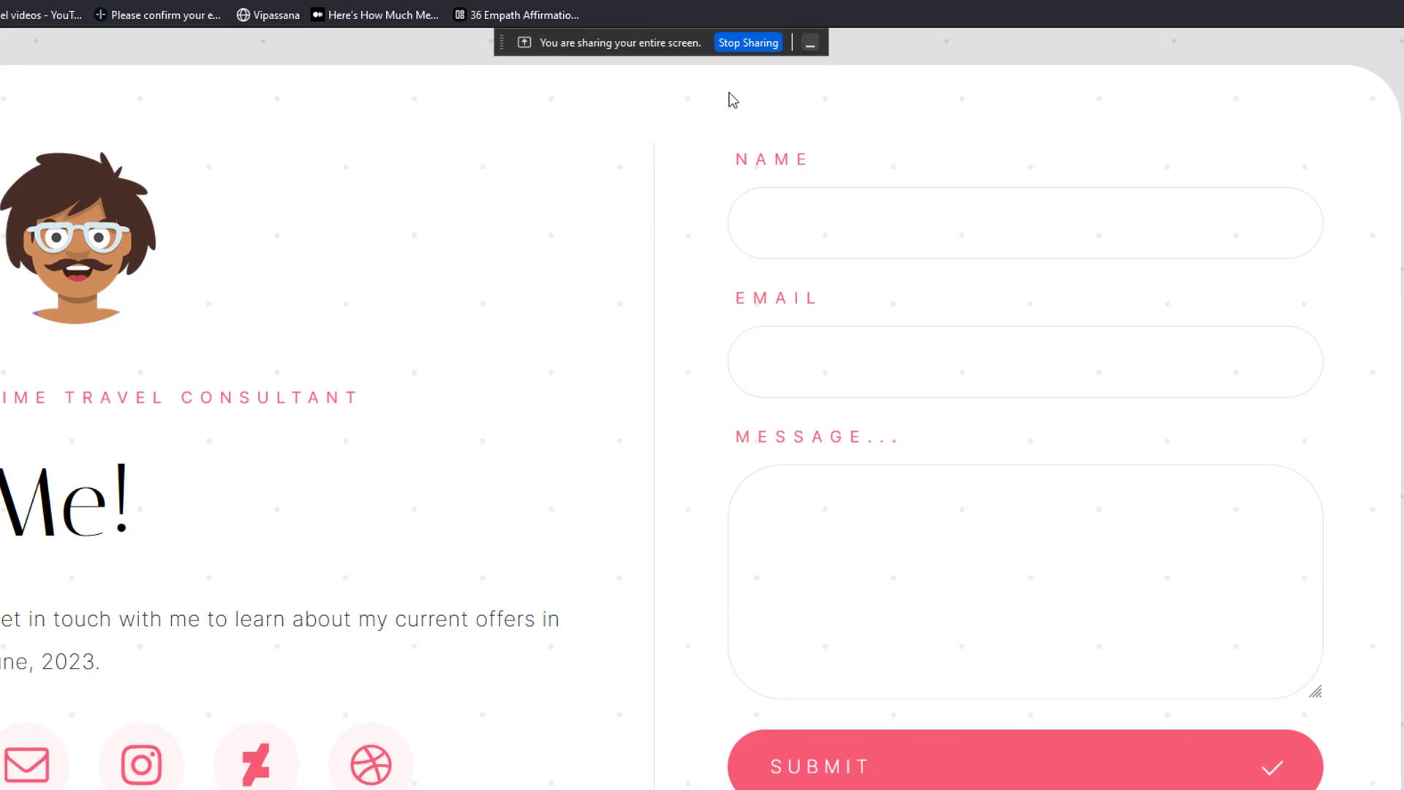
pyautogui.click(813, 238)
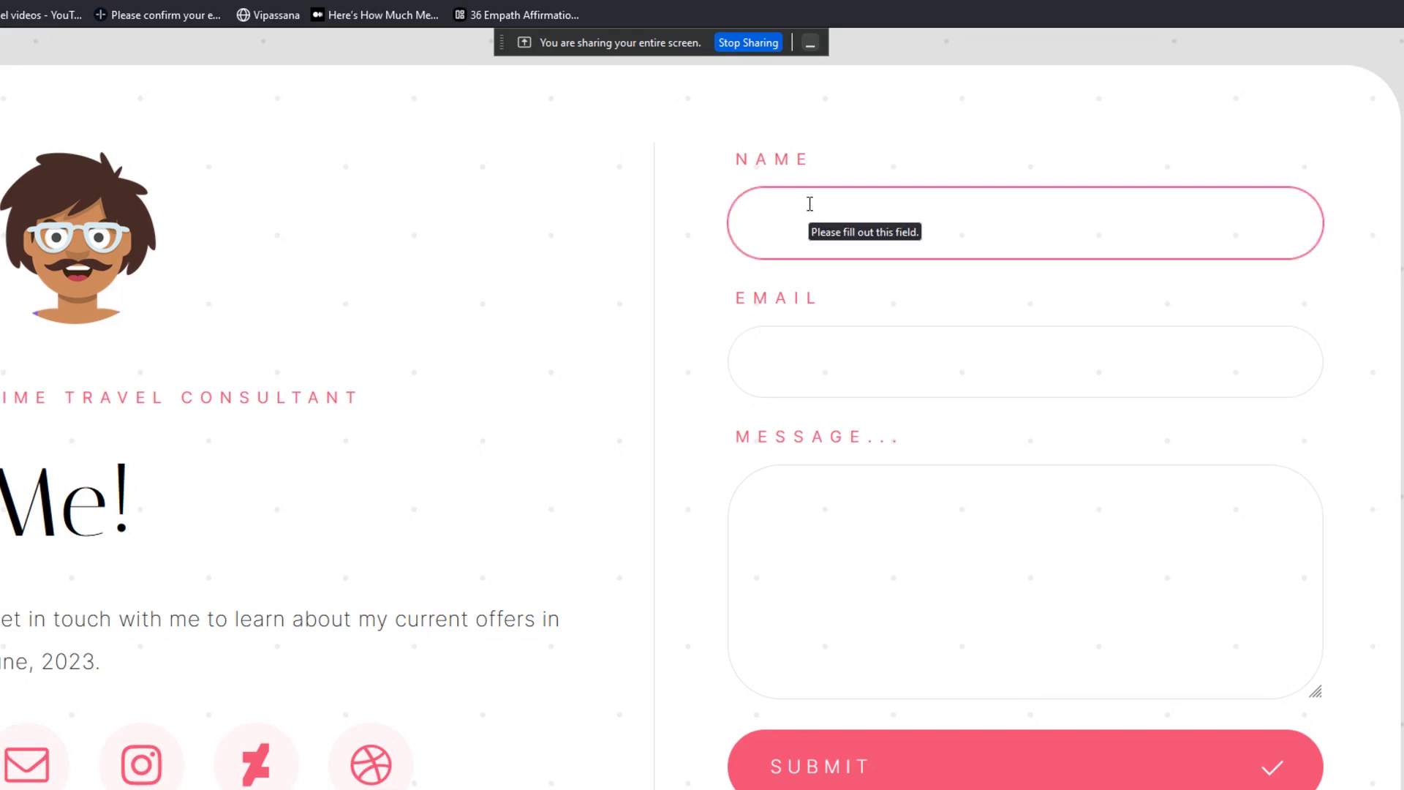
# Fill the live form with a name, a saved e-mail address and the message 'say hi!', then submit it.
pyautogui.write('ian')
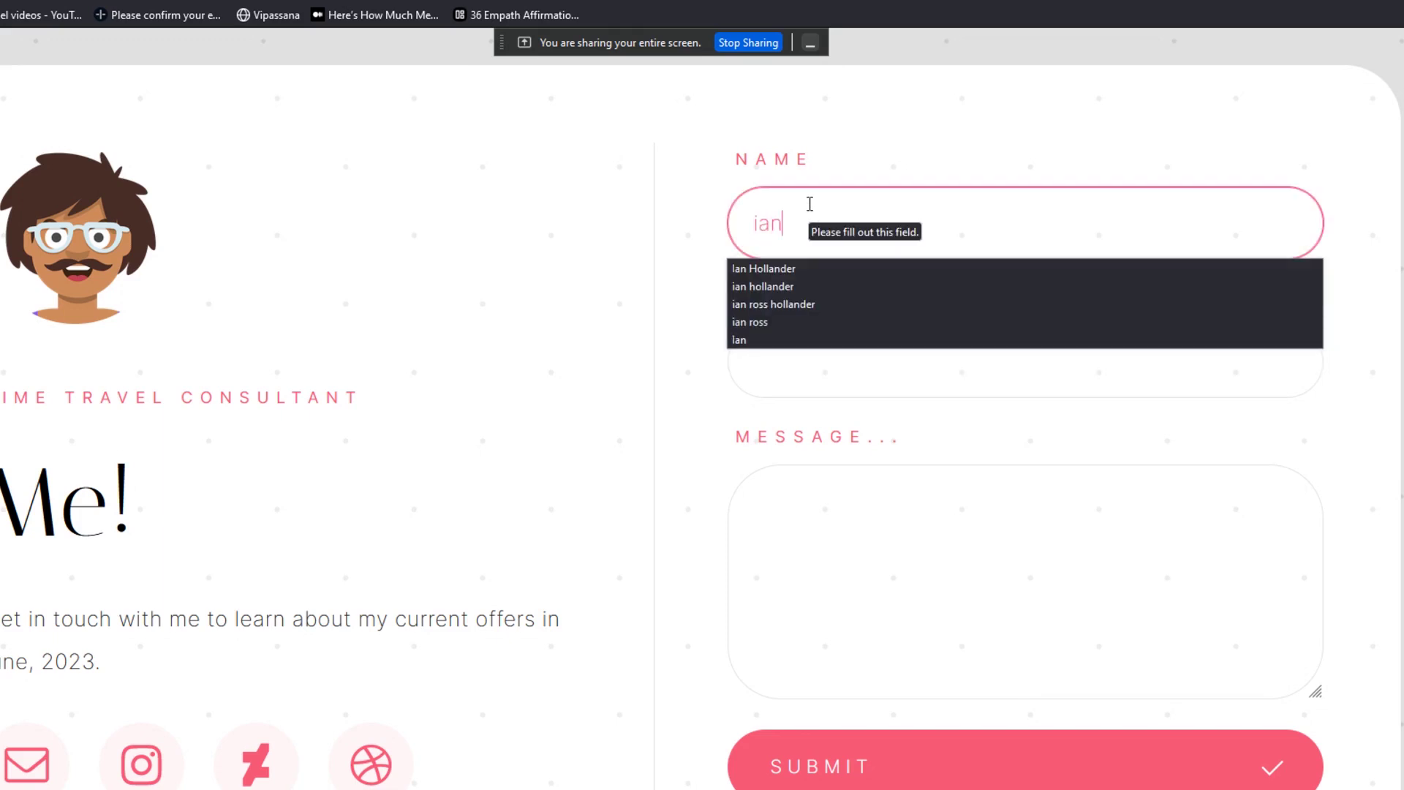
pyautogui.click(700, 291)
pyautogui.click(809, 331)
pyautogui.write('ian')
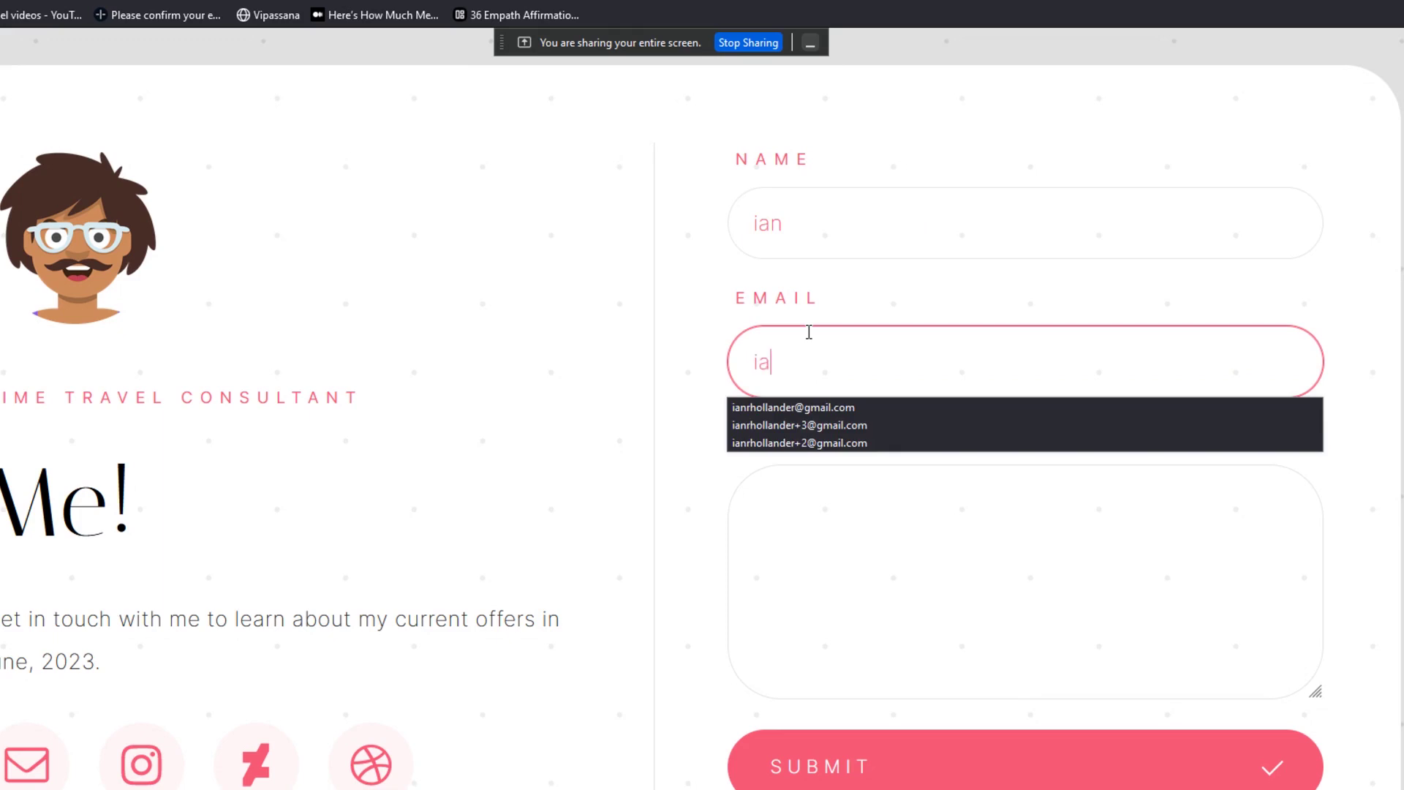
pyautogui.click(805, 406)
pyautogui.click(824, 509)
pyautogui.write('say hi!')
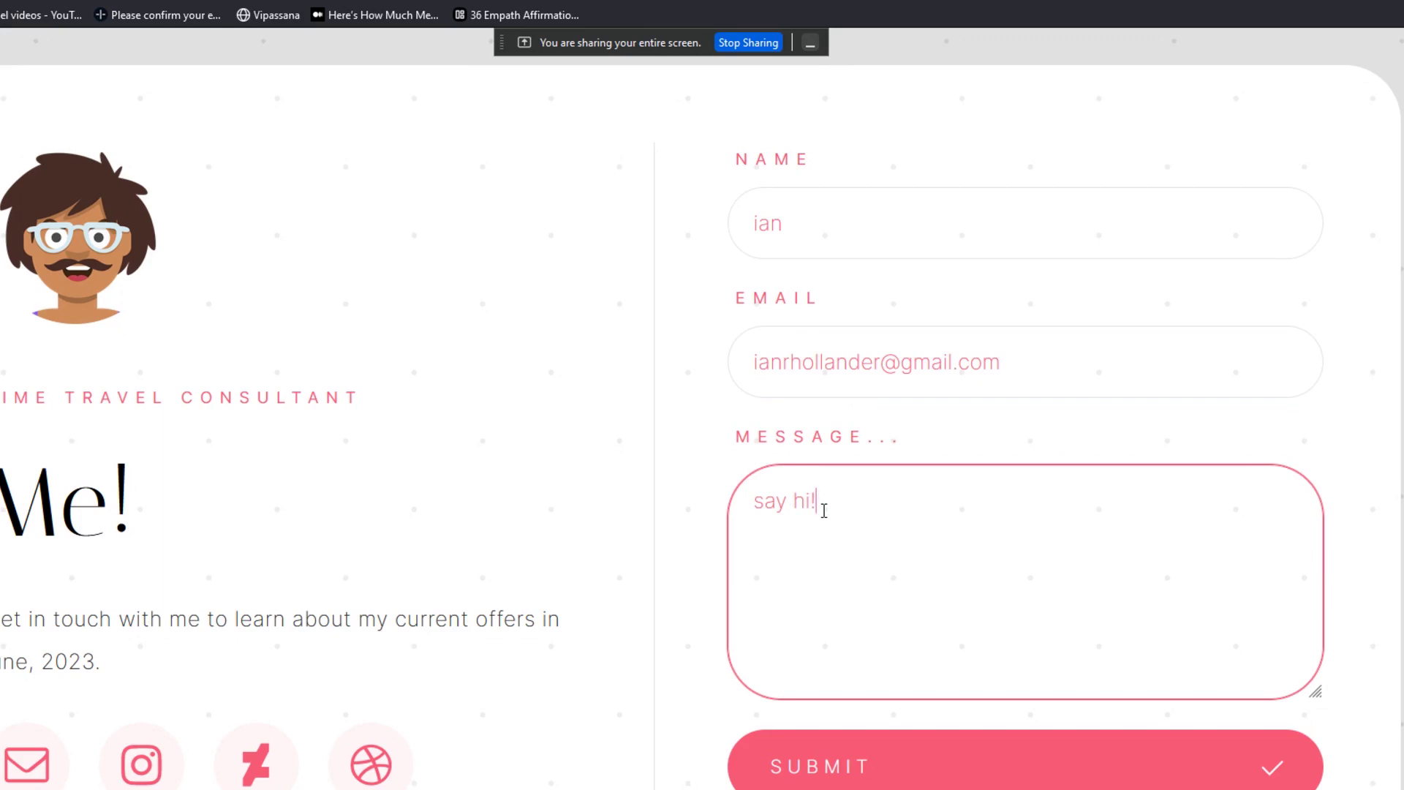
pyautogui.click(874, 764)
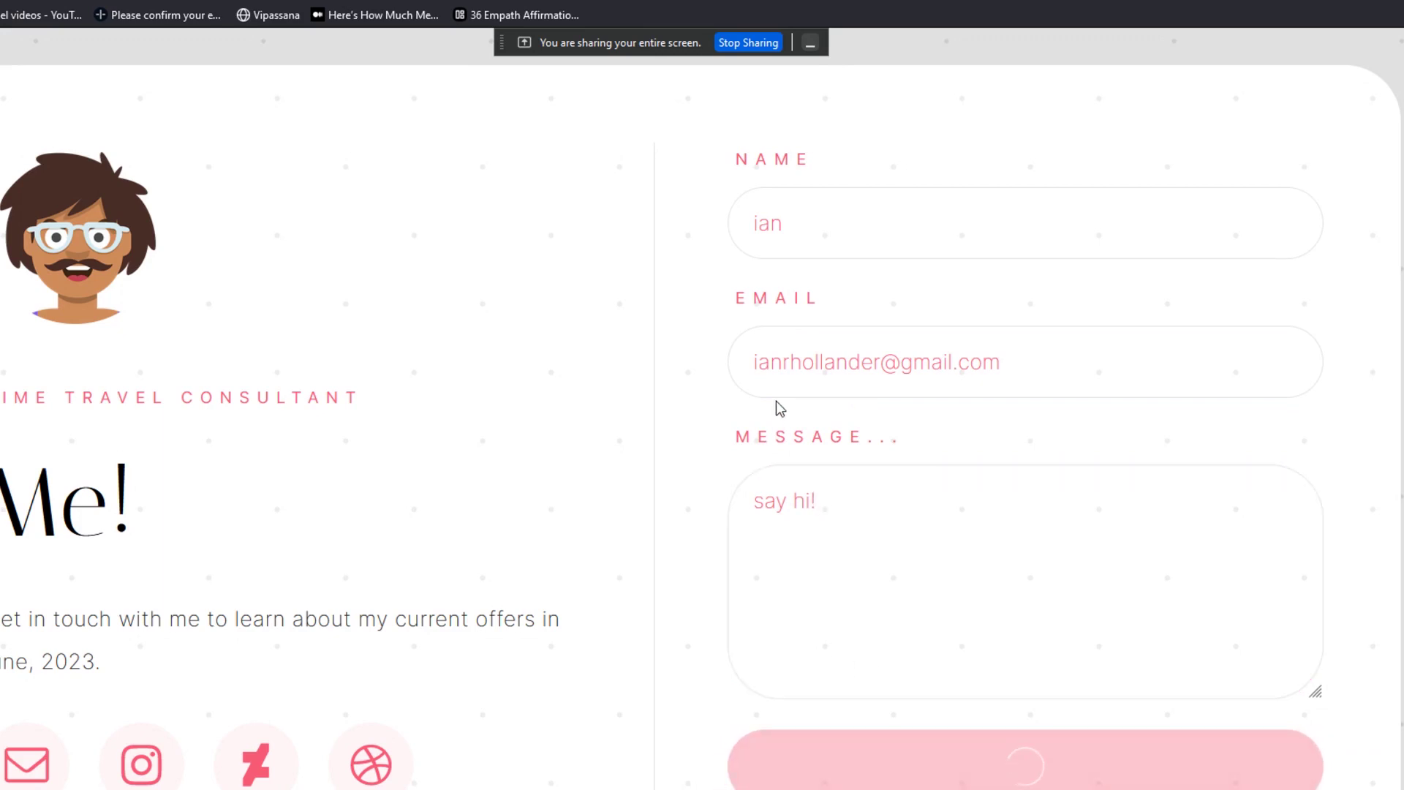